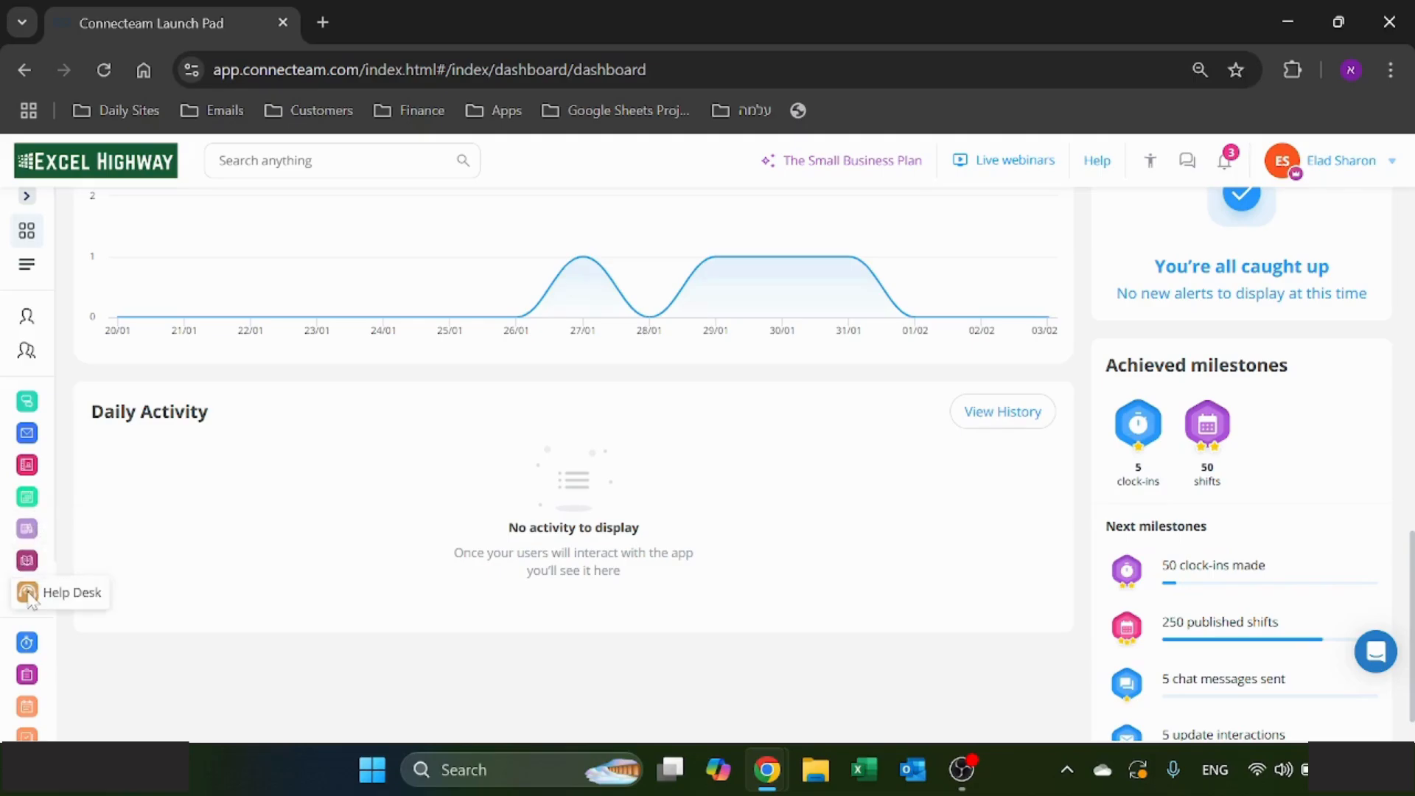
- Access the company's time clock and show its employee timesheets
click(39, 636)
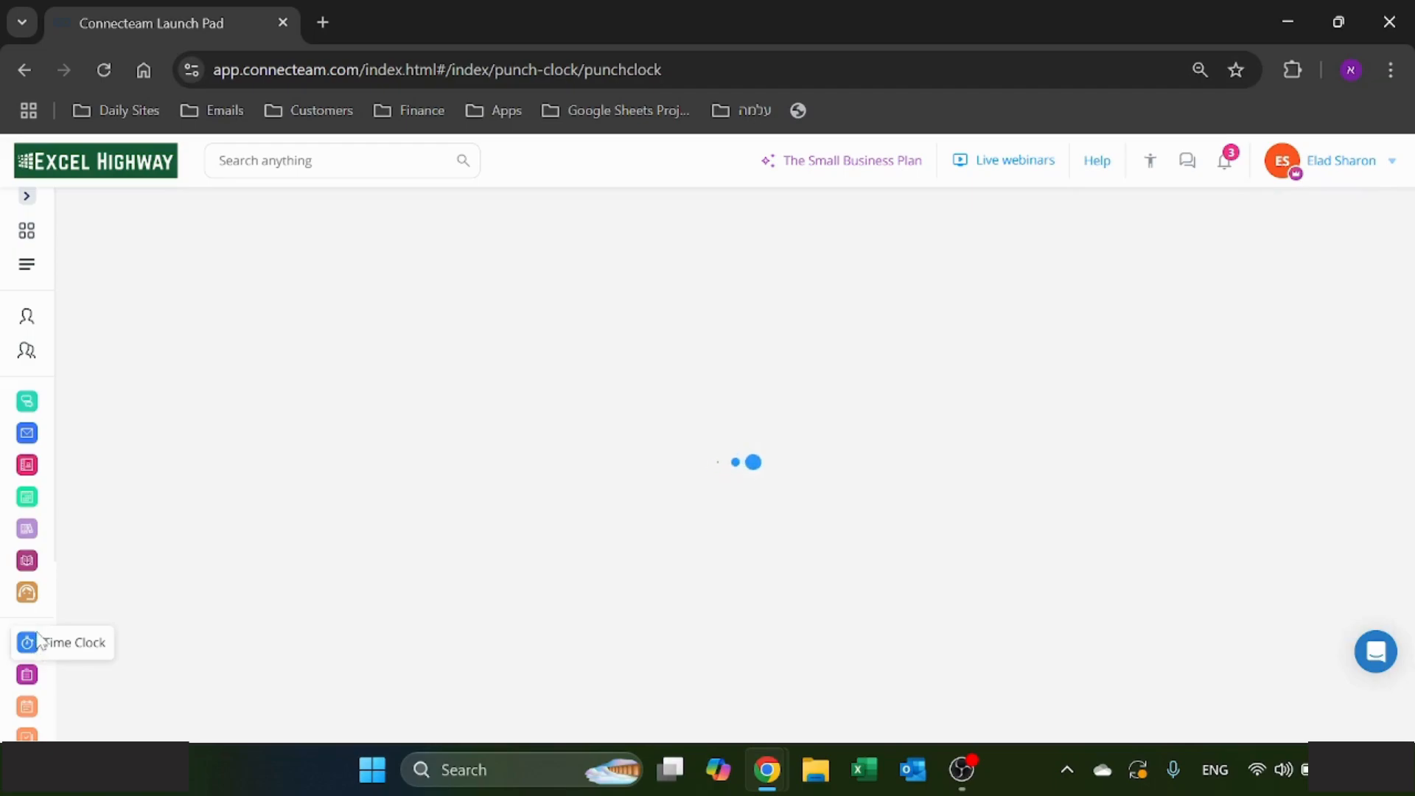
click(216, 689)
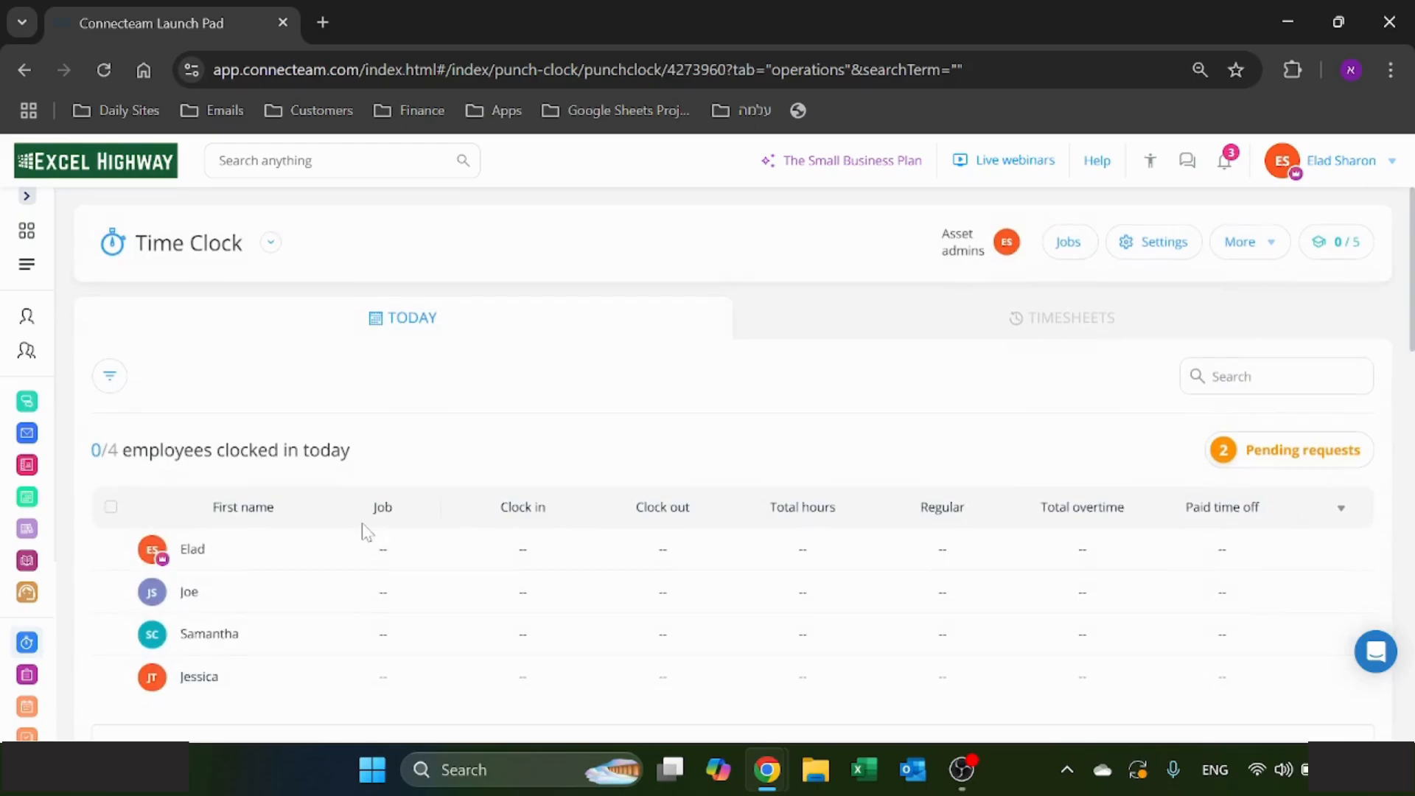
click(1118, 310)
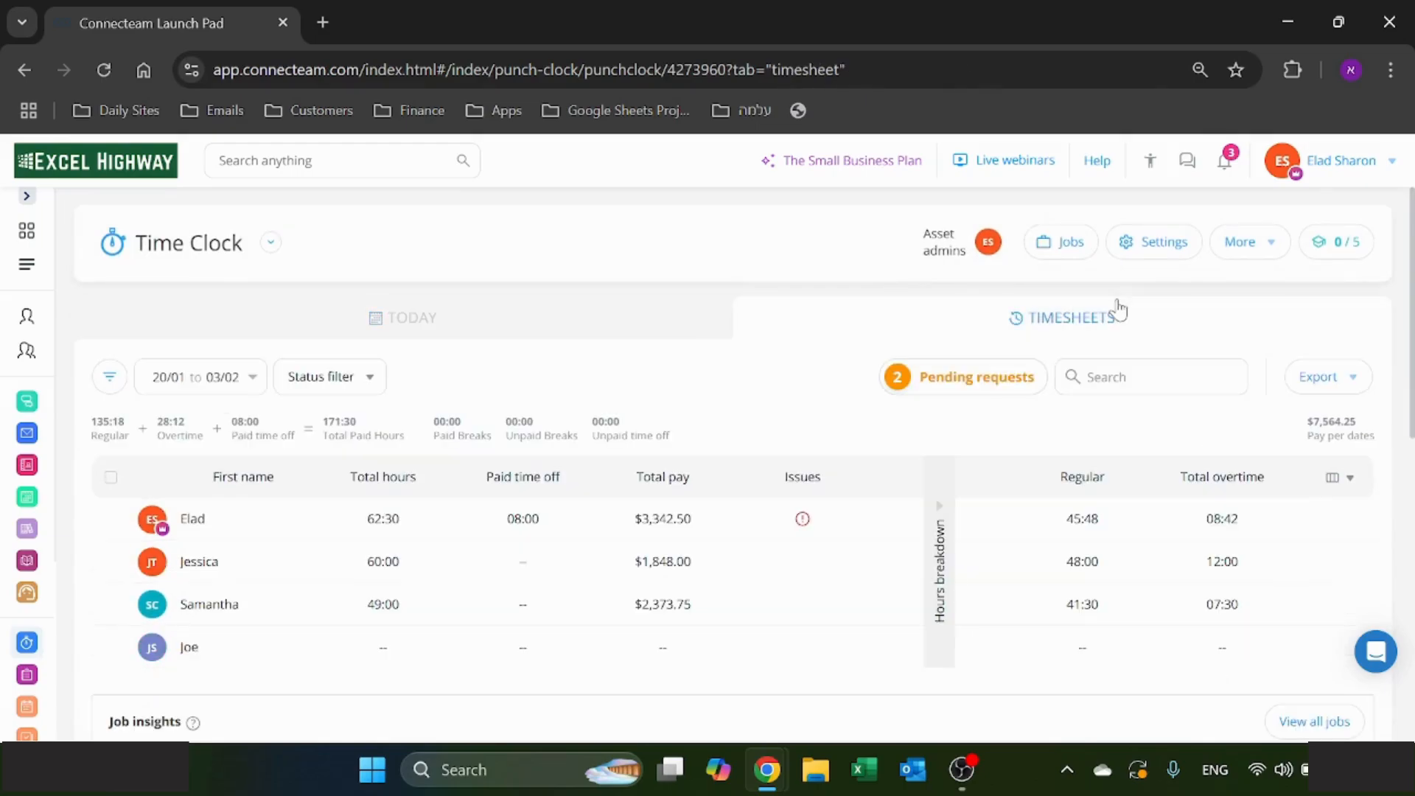
- Go to Job scheduling and access the schedule
scroll(26, 590, down, 2)
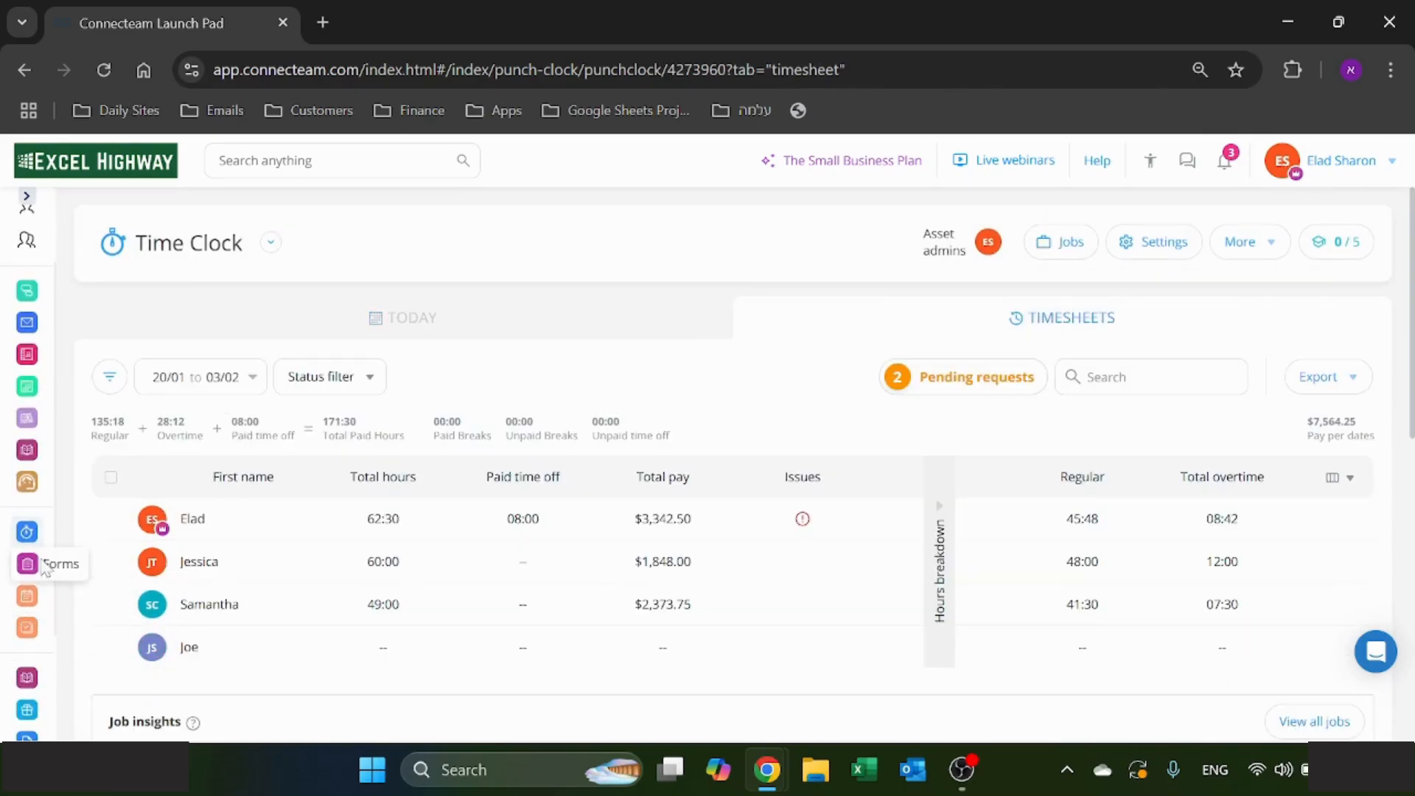
click(28, 599)
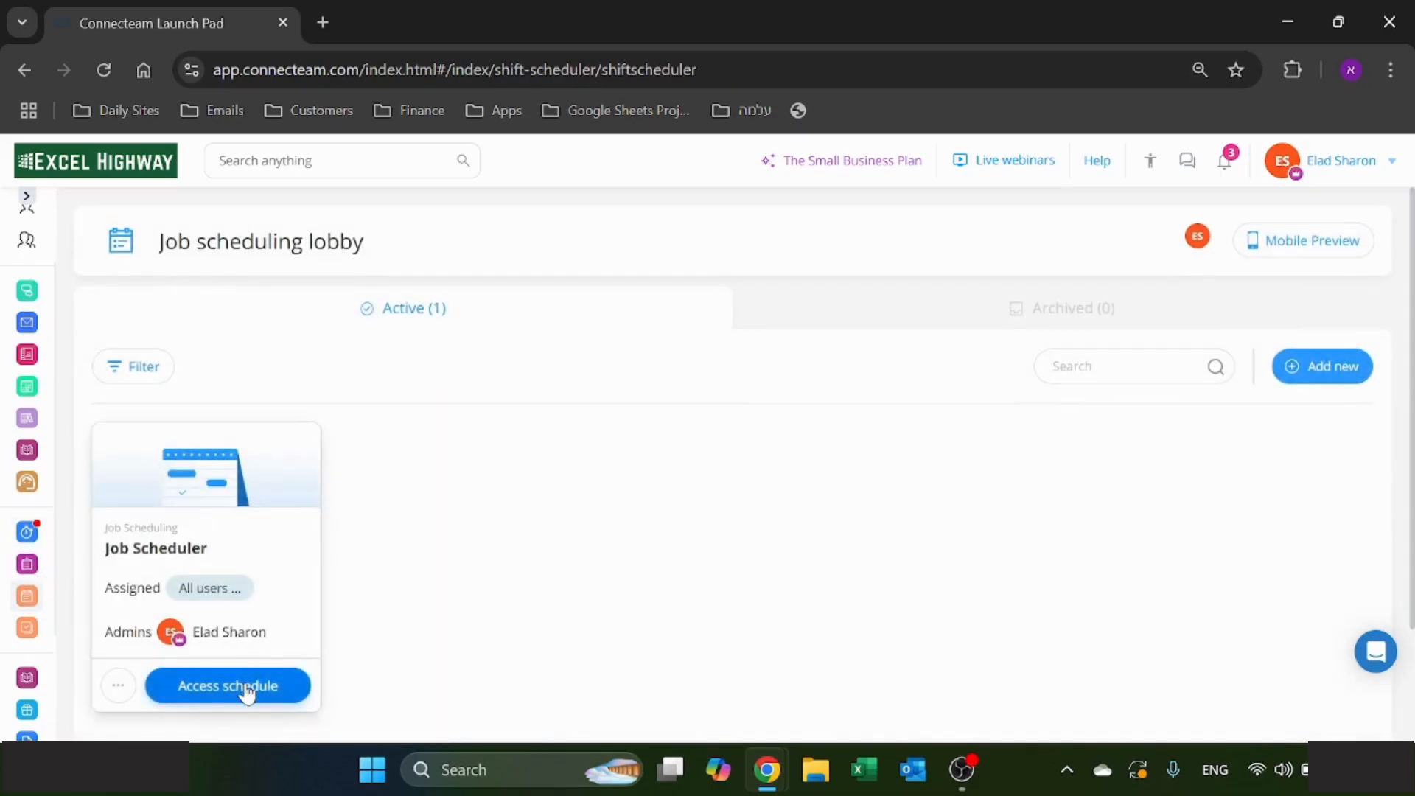
click(246, 688)
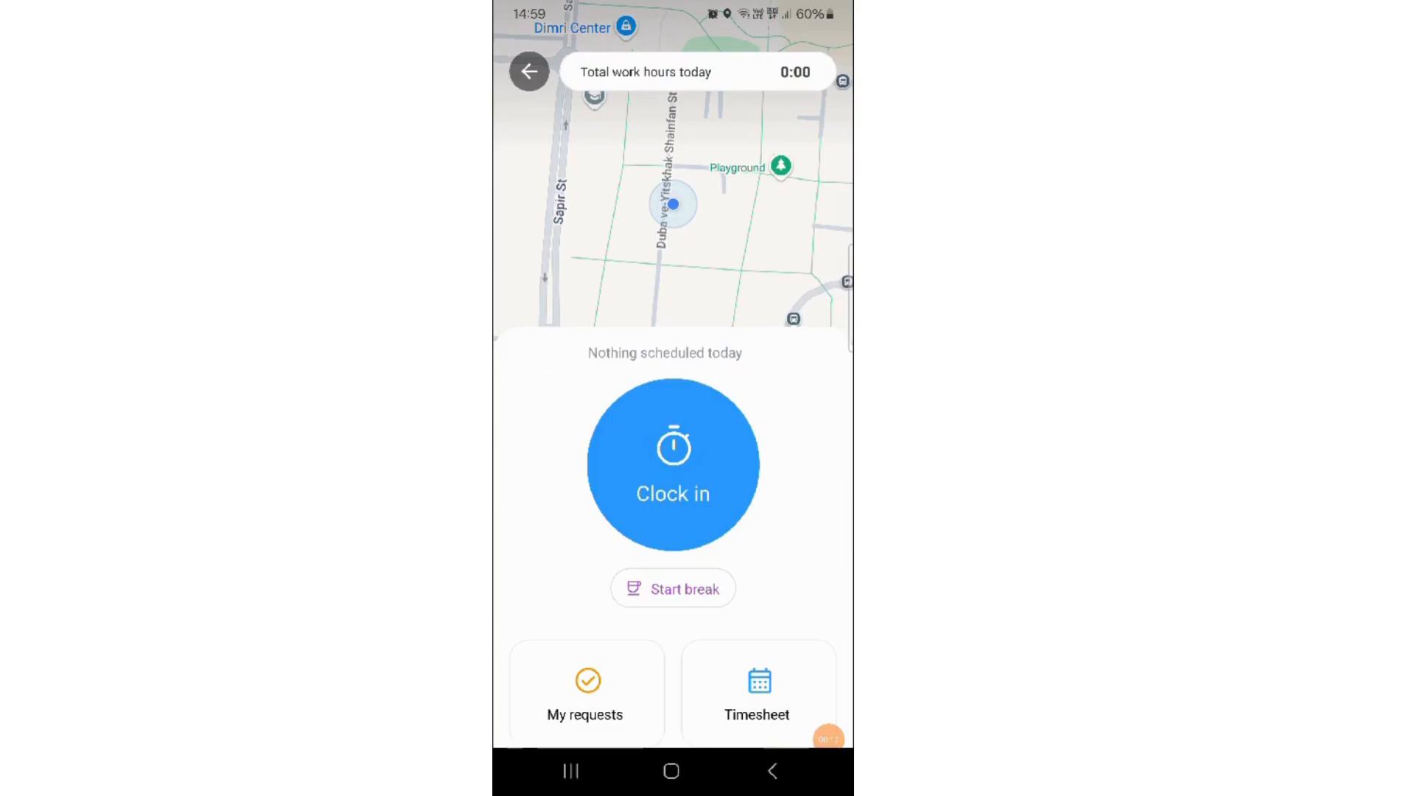
- Switch to the mobile app's time clock and clock in to a job
click(673, 465)
click(587, 592)
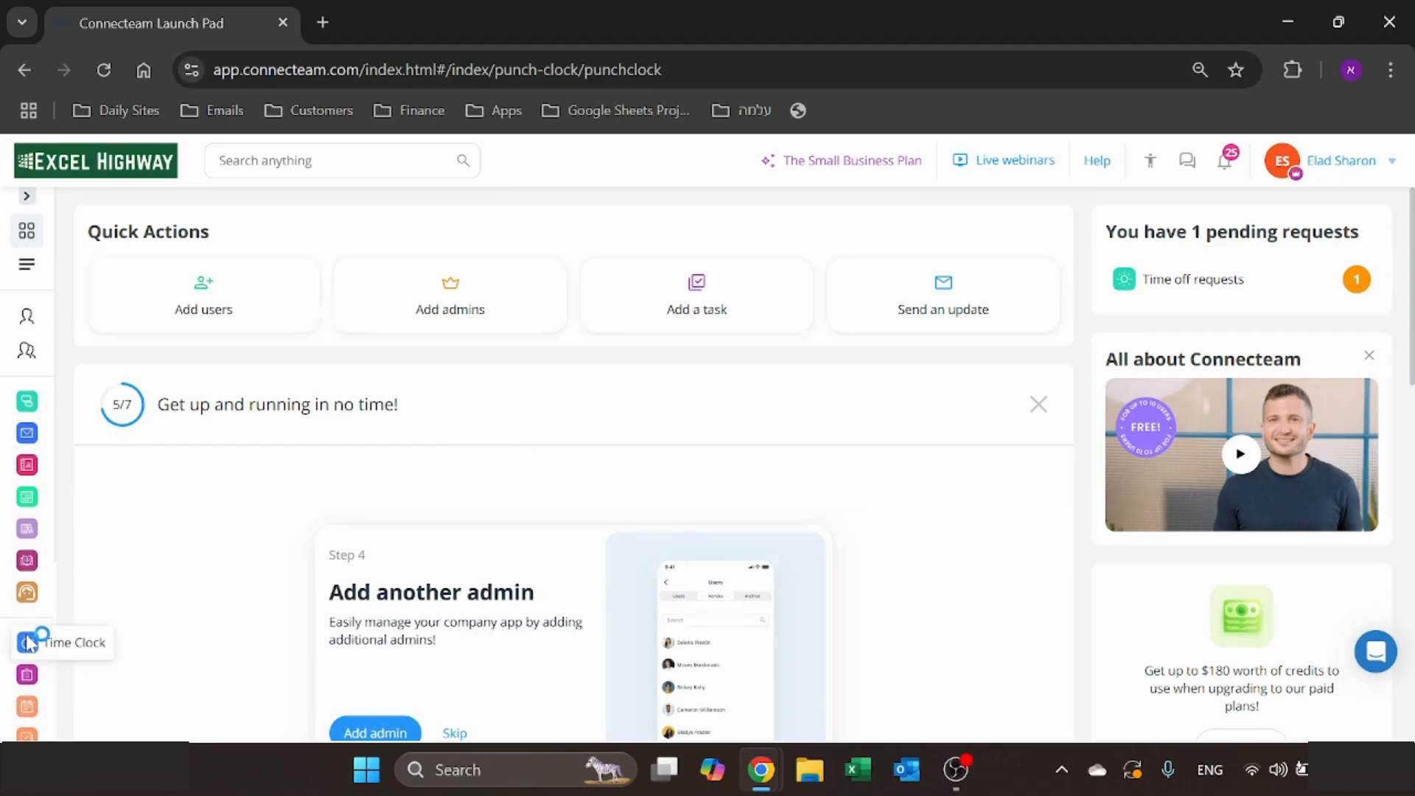
- In the web dashboard's time clock, sort the employees by first name and open the first listed employee's timesheet
click(28, 644)
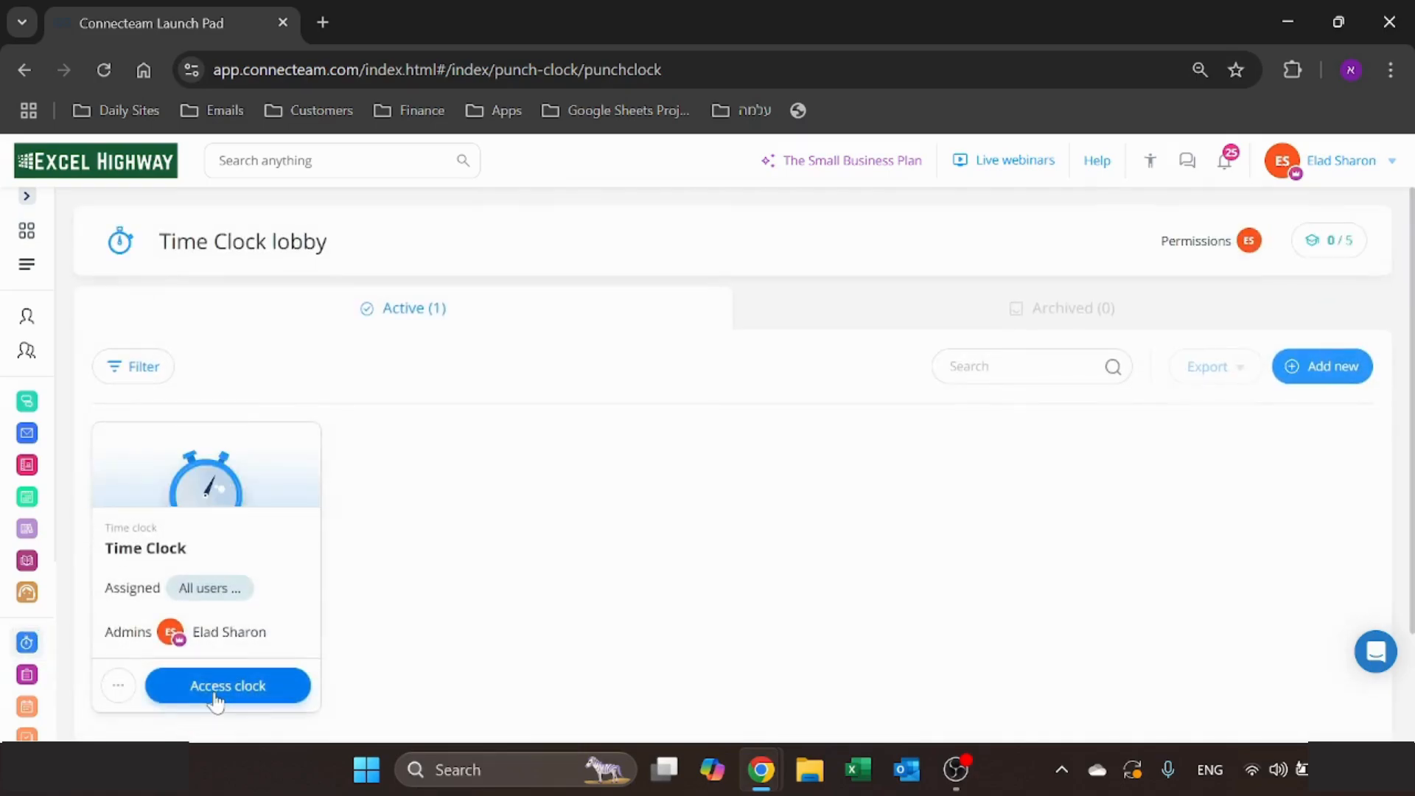
click(215, 689)
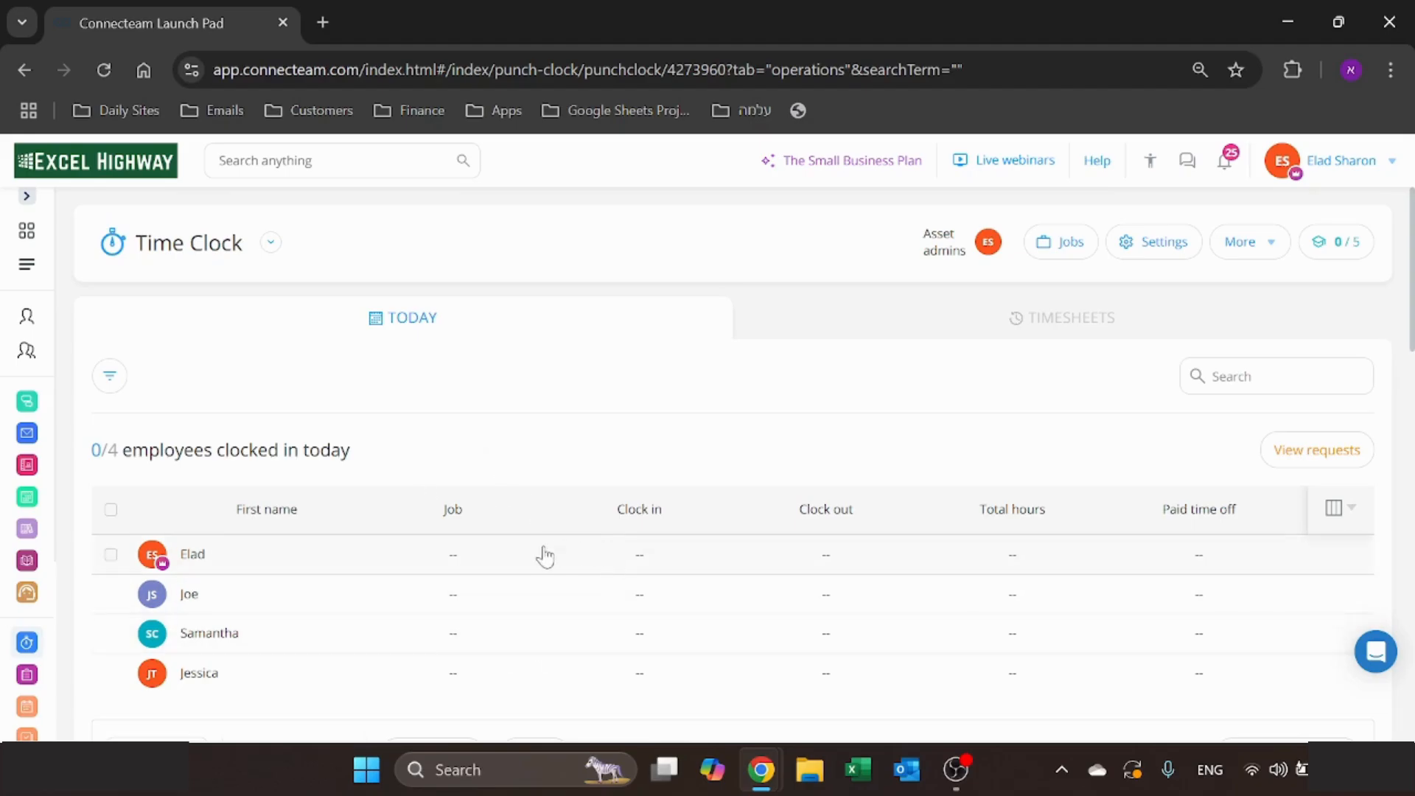
click(276, 508)
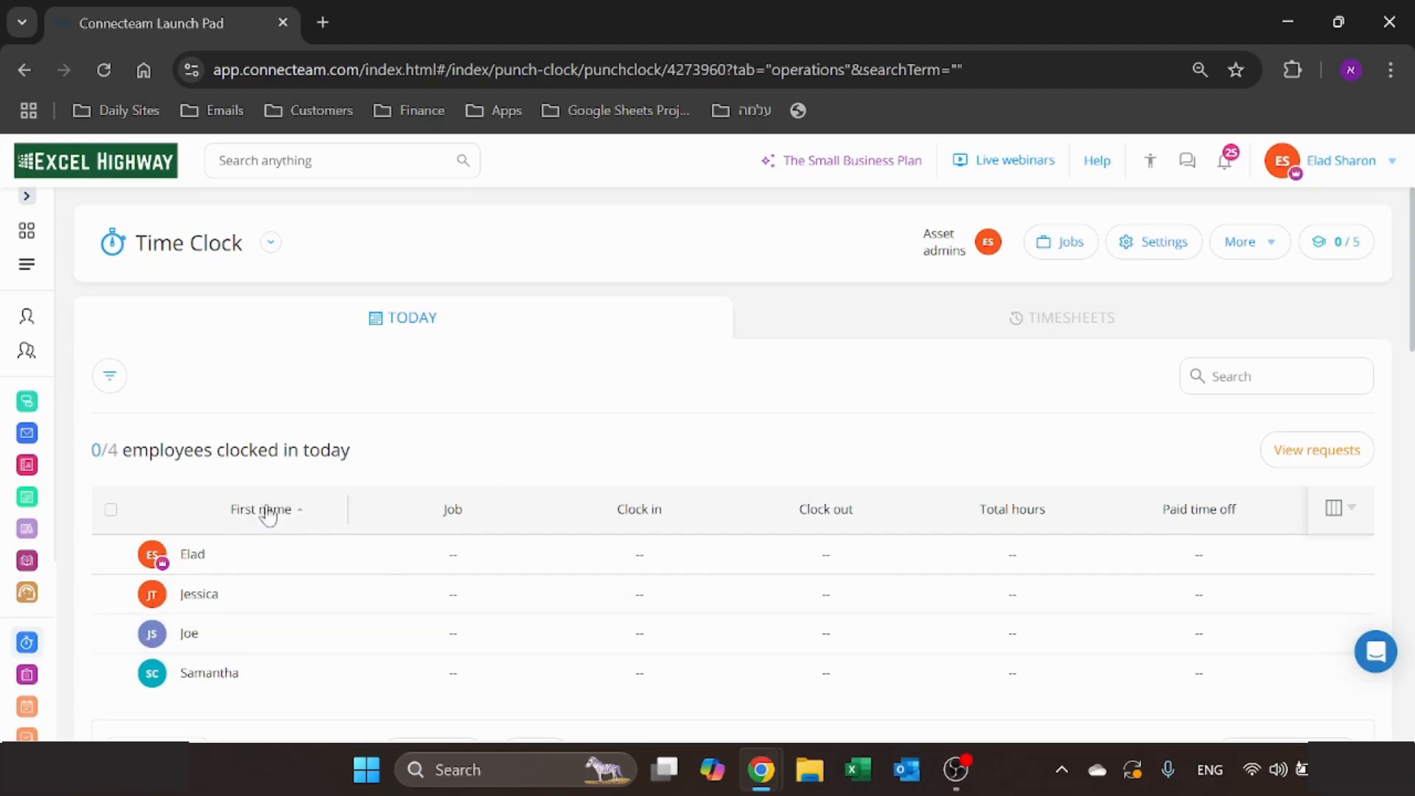
click(194, 557)
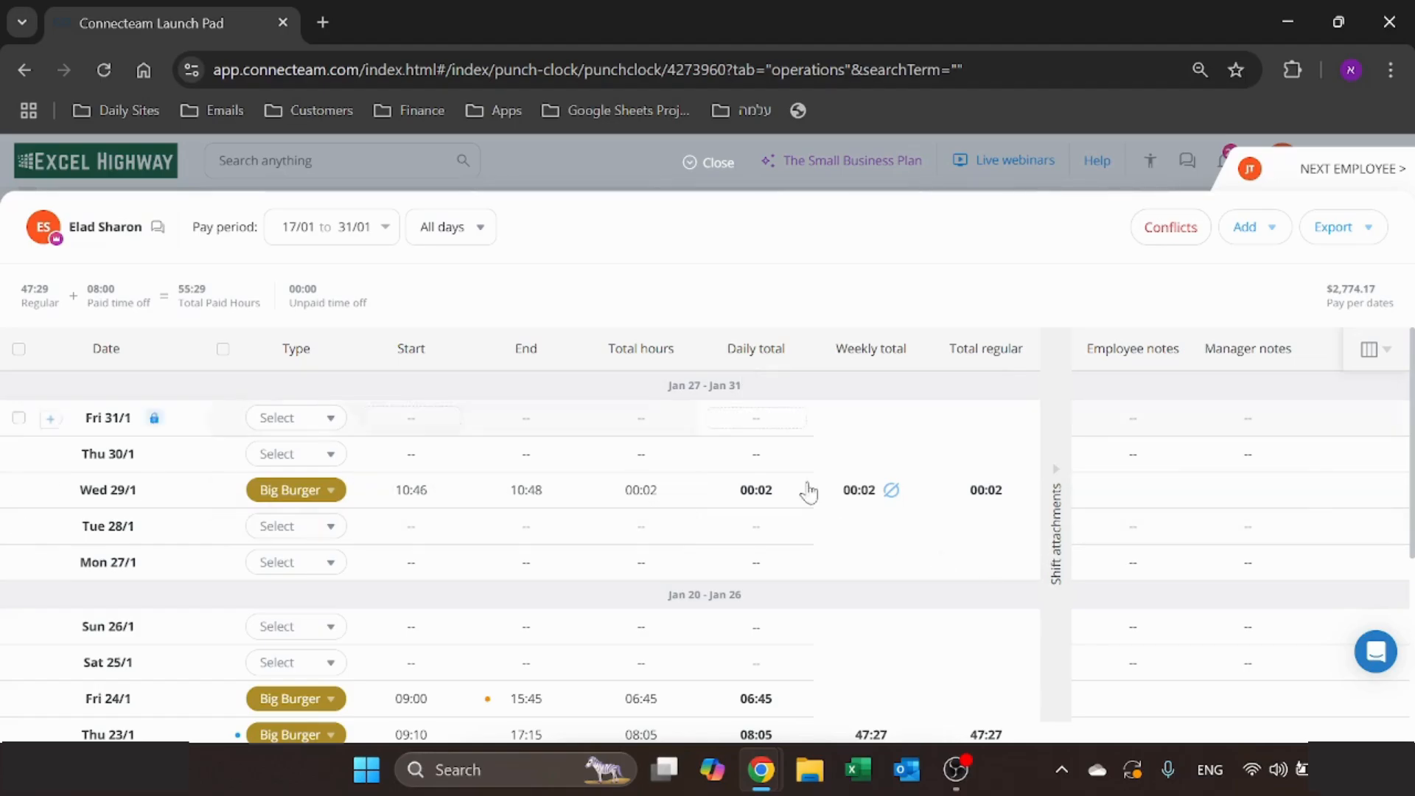
- Review the start, end and total hours of the daily entries across the employee's pay period
mouse_move(435, 501)
mouse_move(516, 509)
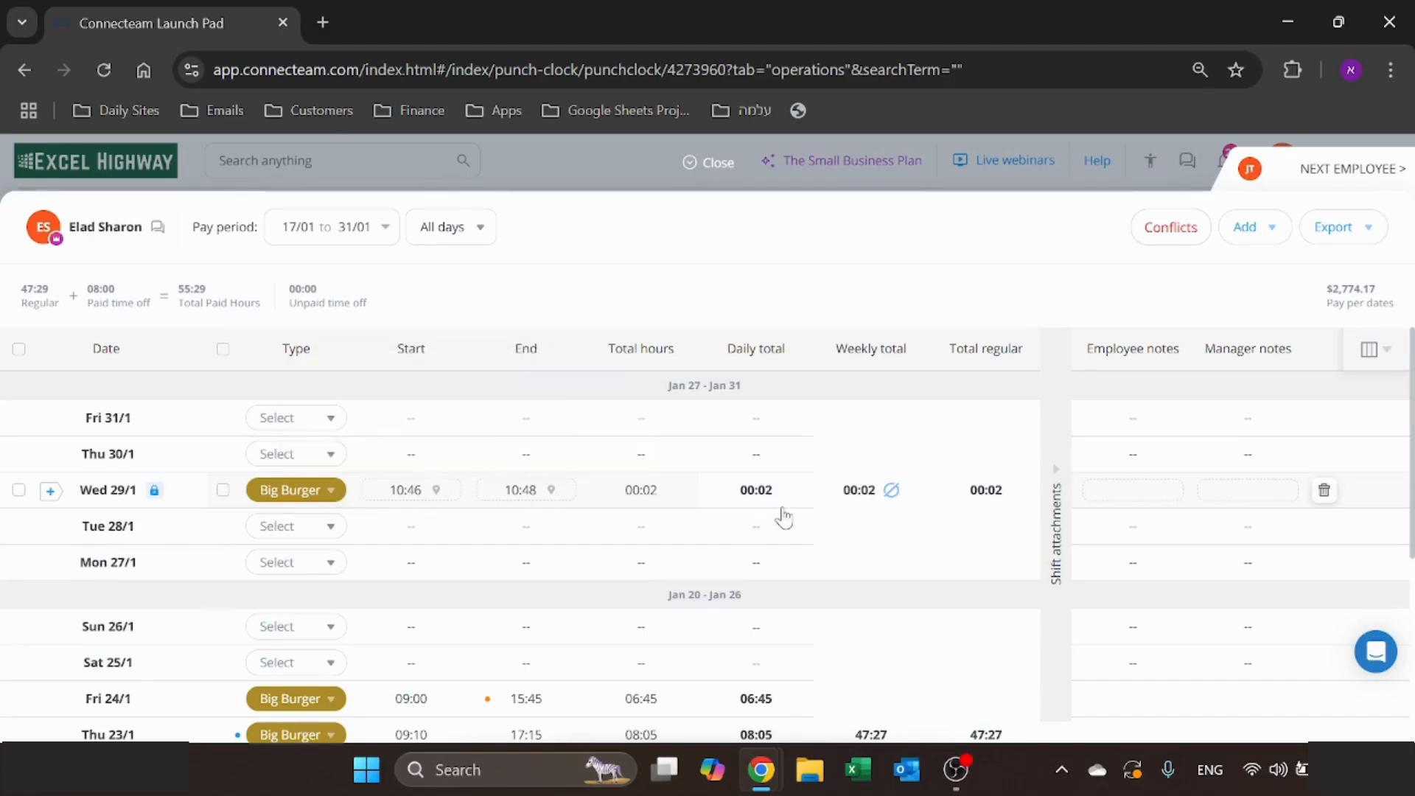
scroll(512, 522, down, 1)
scroll(512, 522, down, 3)
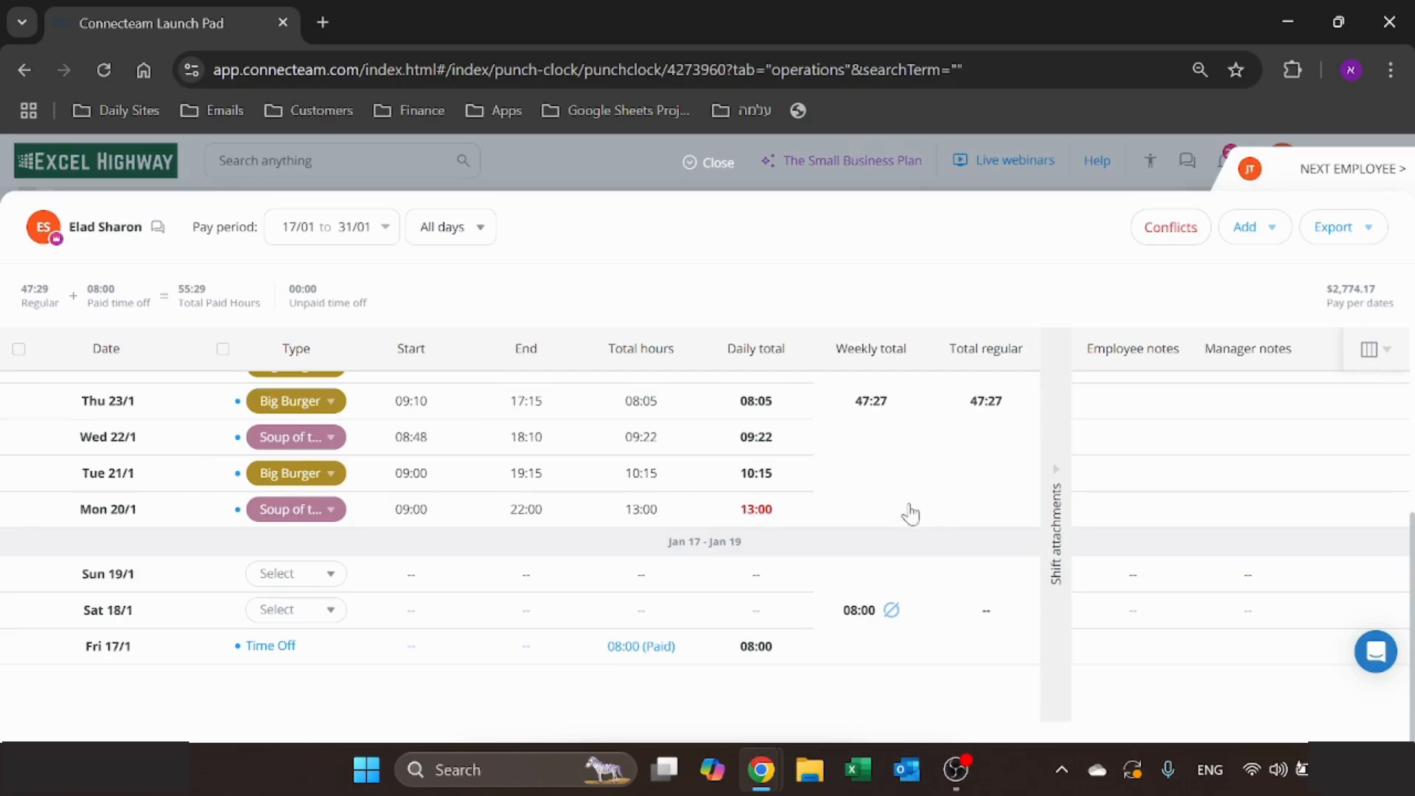
scroll(860, 593, up, 5)
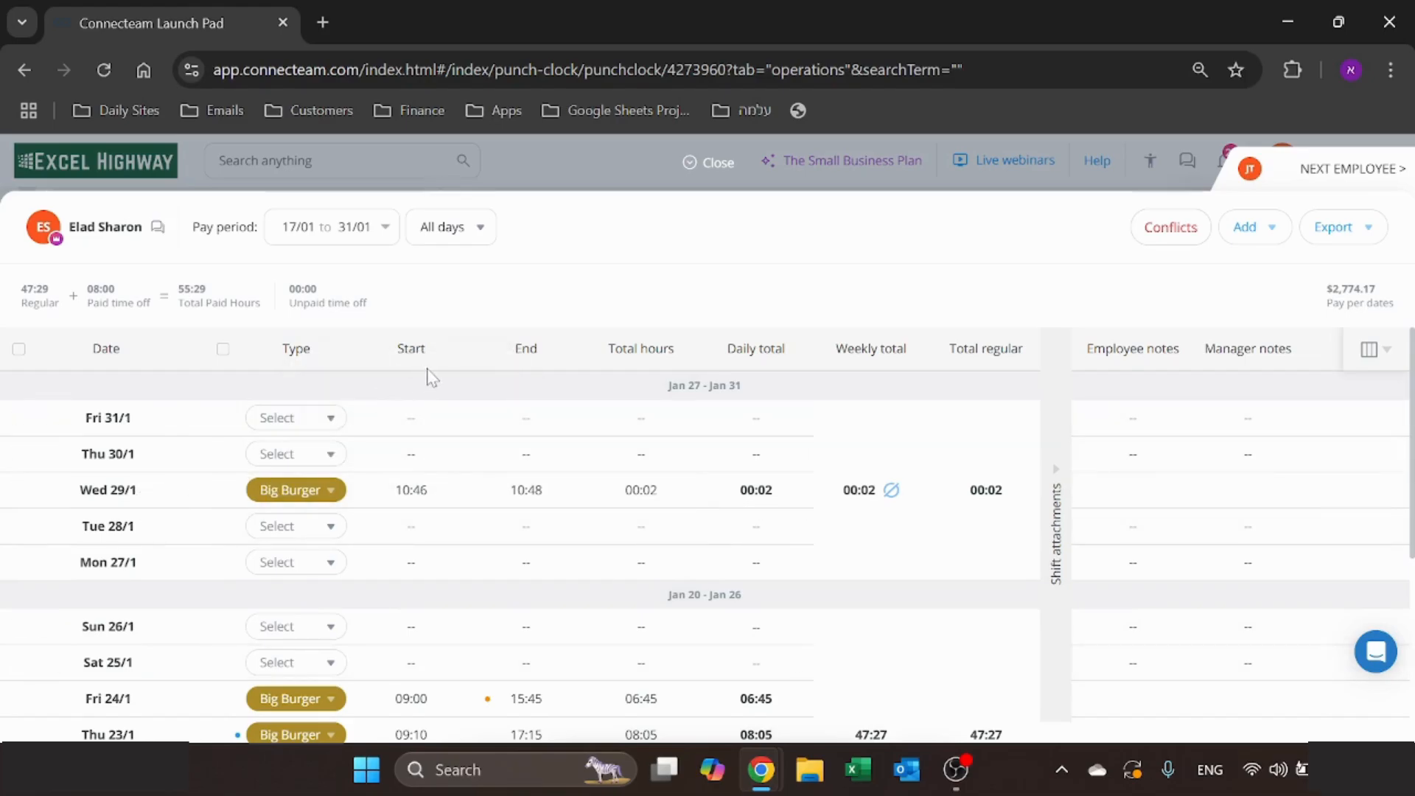
- Add a Soup of the day entry from 09:00 to 16:00 on Thu 30/1 in the employee's timesheet
click(331, 457)
click(328, 535)
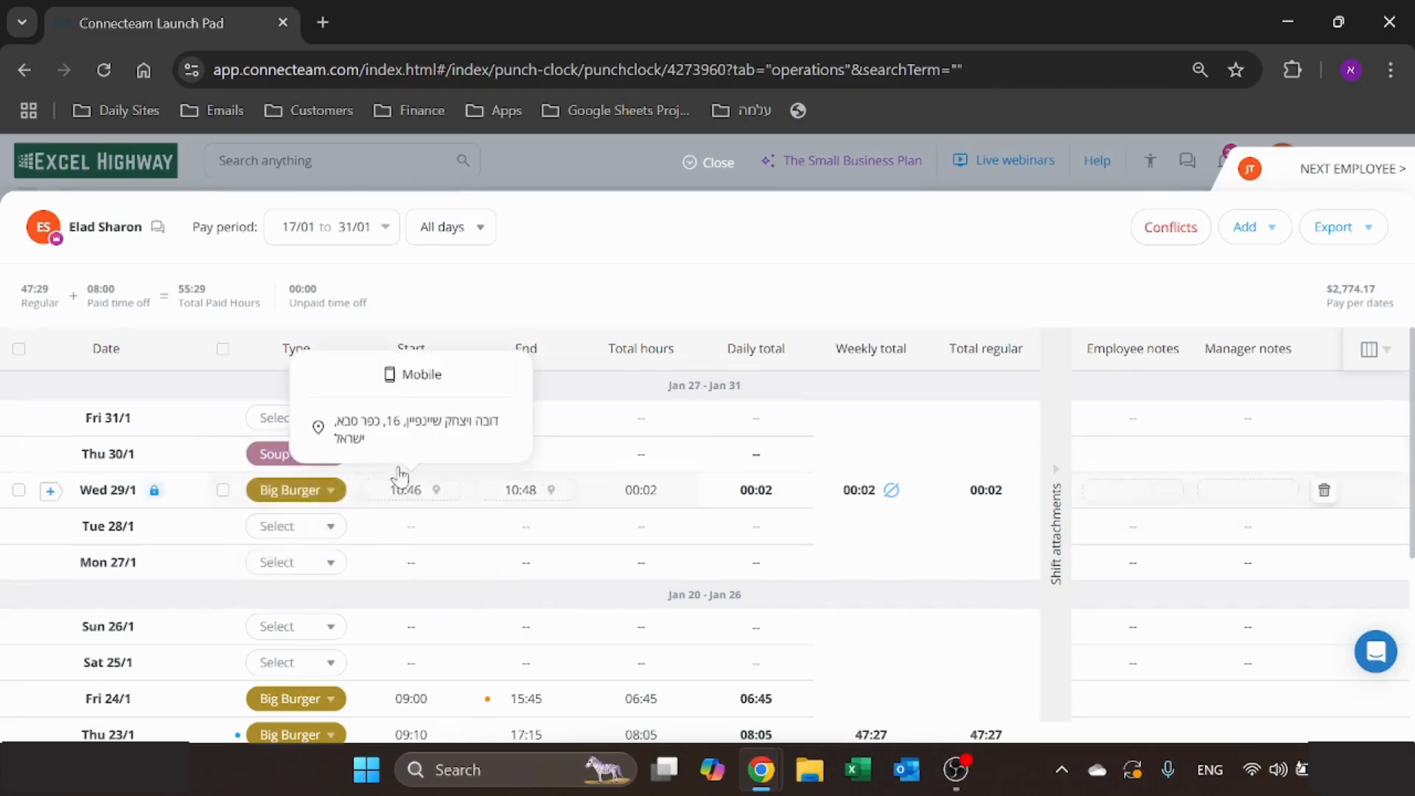
key(Tab)
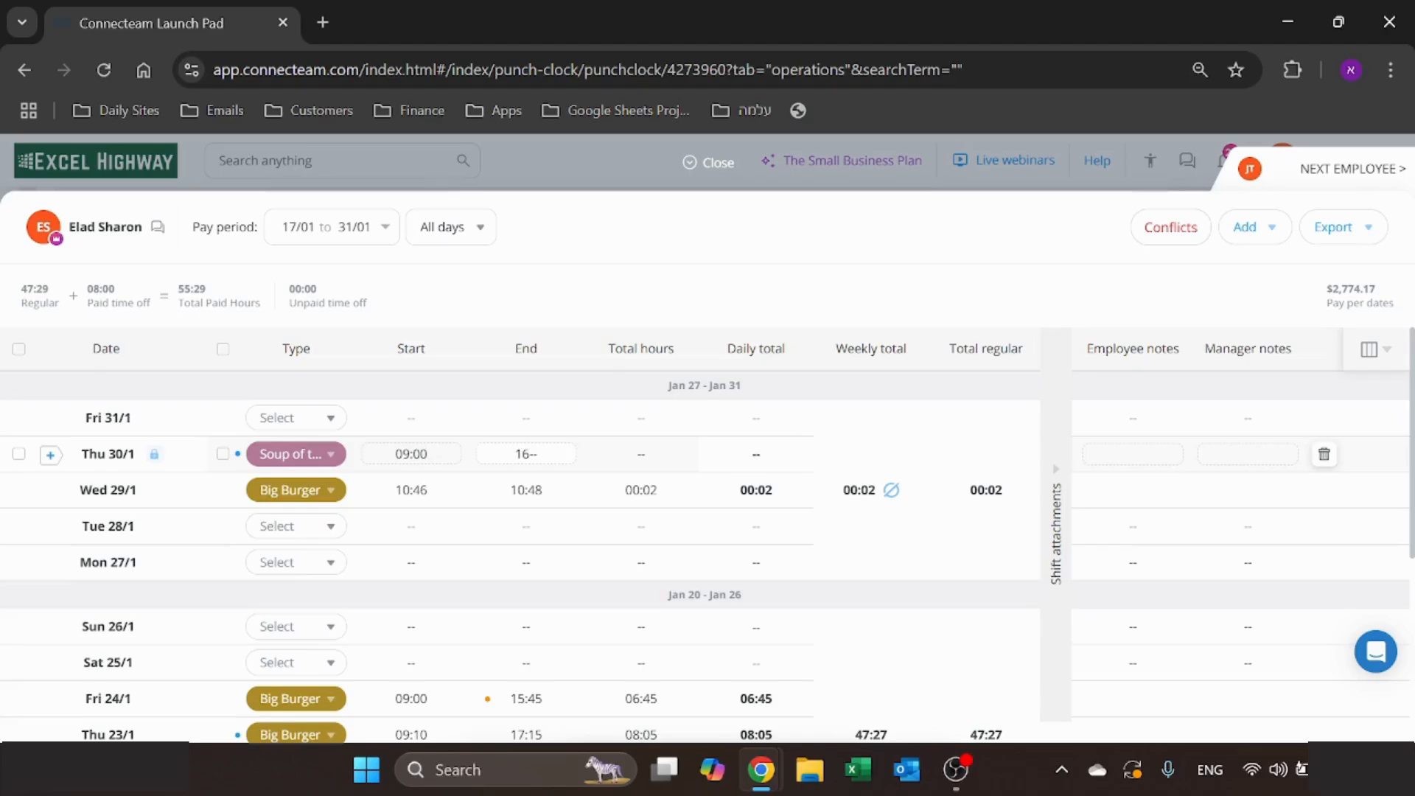
text(16:00)
key(Return)
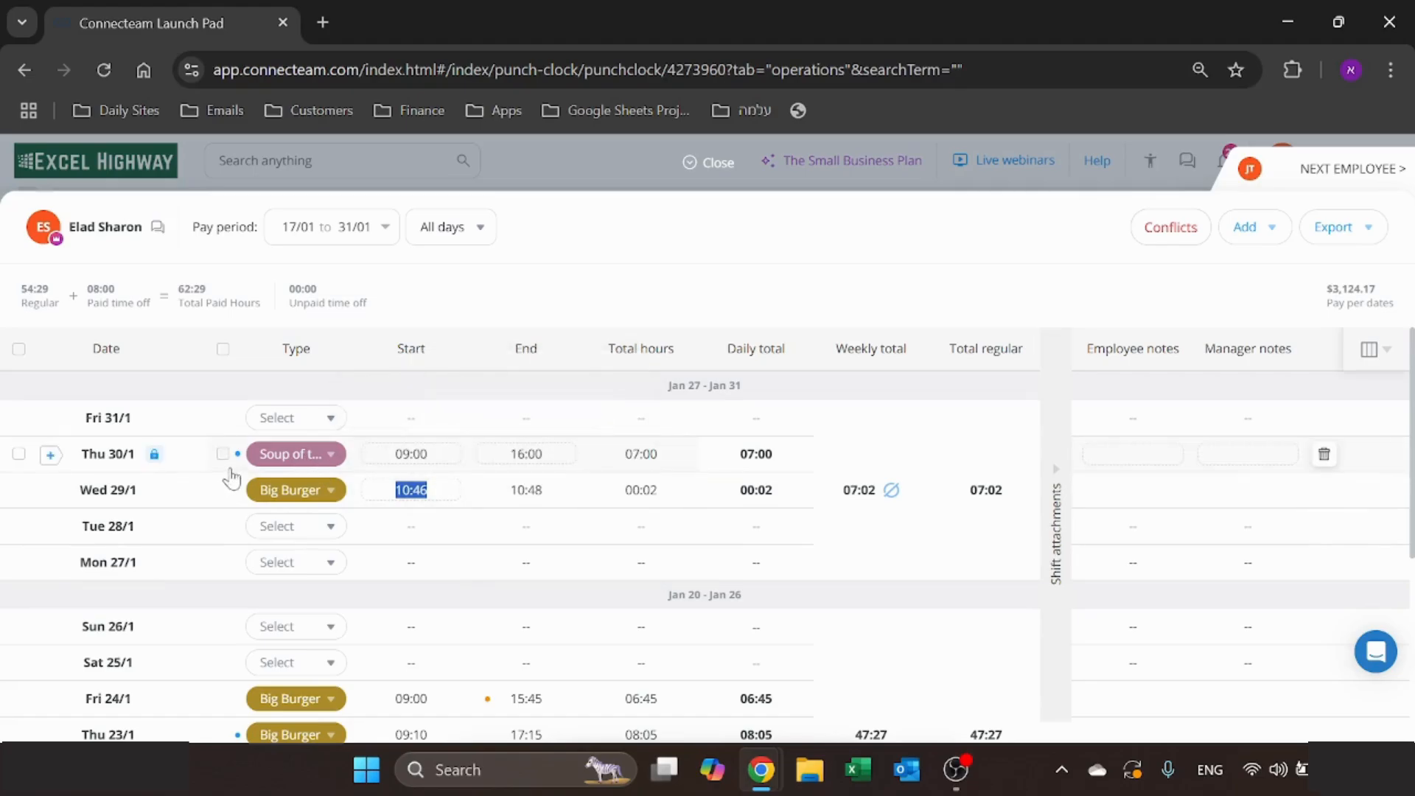
mouse_move(240, 461)
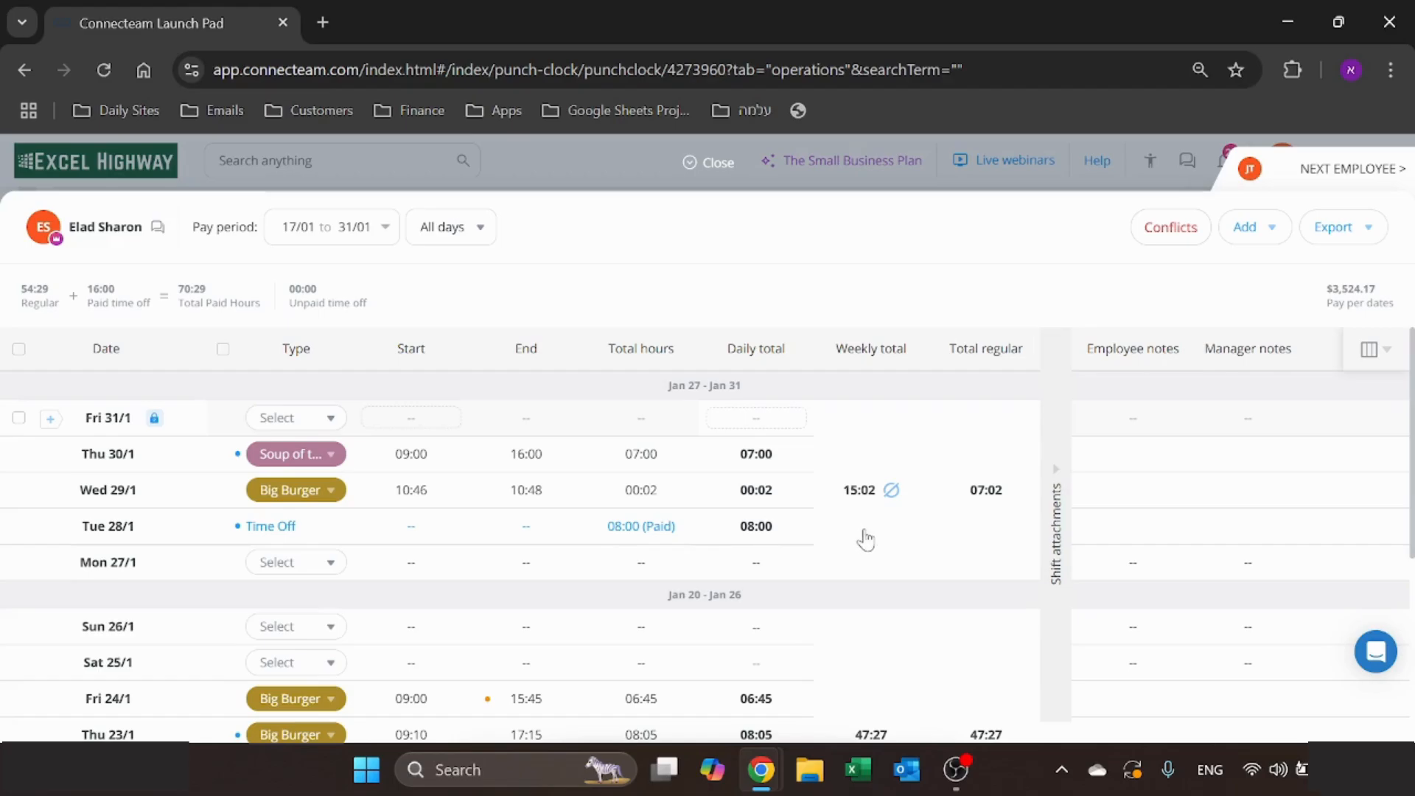
- Leave the timesheet and examine the geolocation tracking options in the Time Clock settings
click(709, 165)
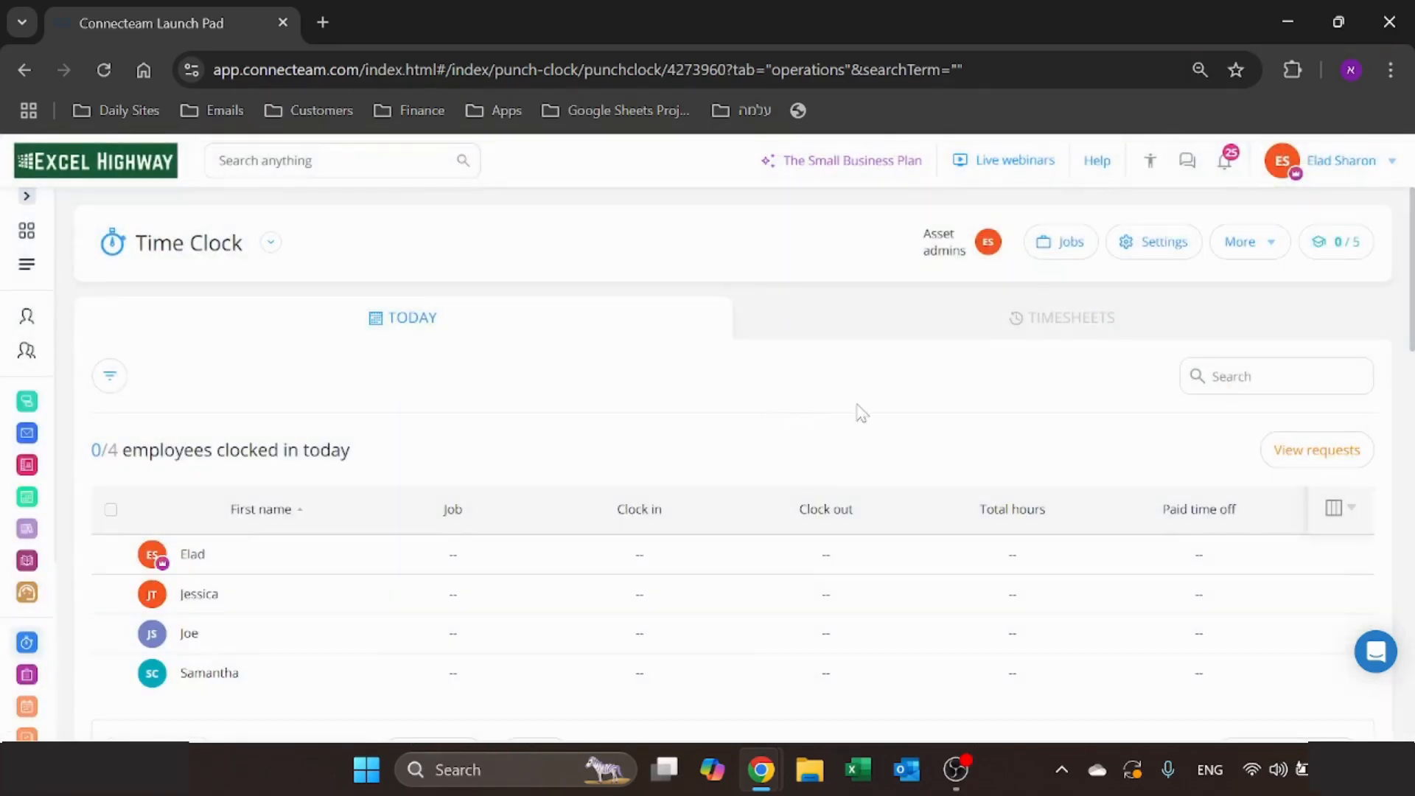
click(1162, 251)
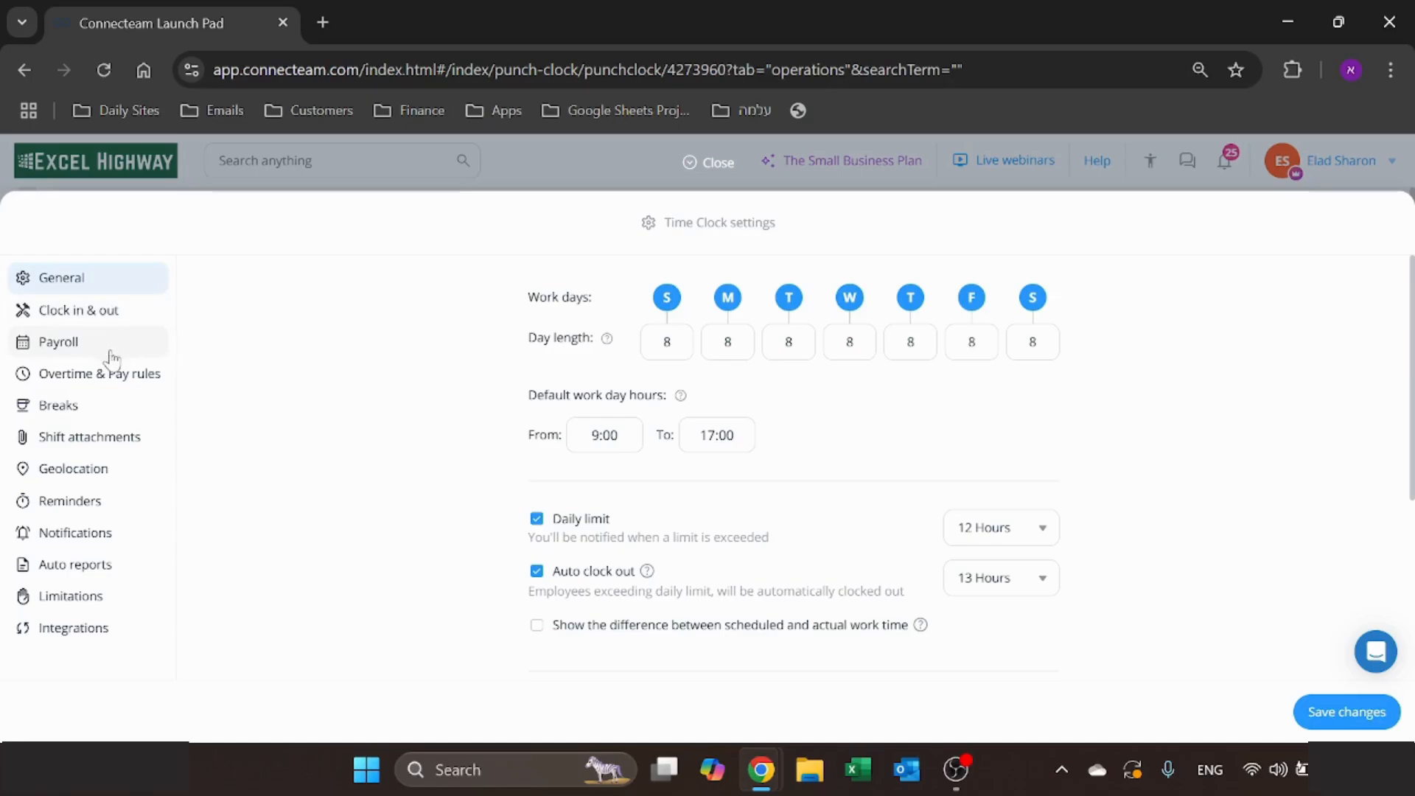
click(110, 472)
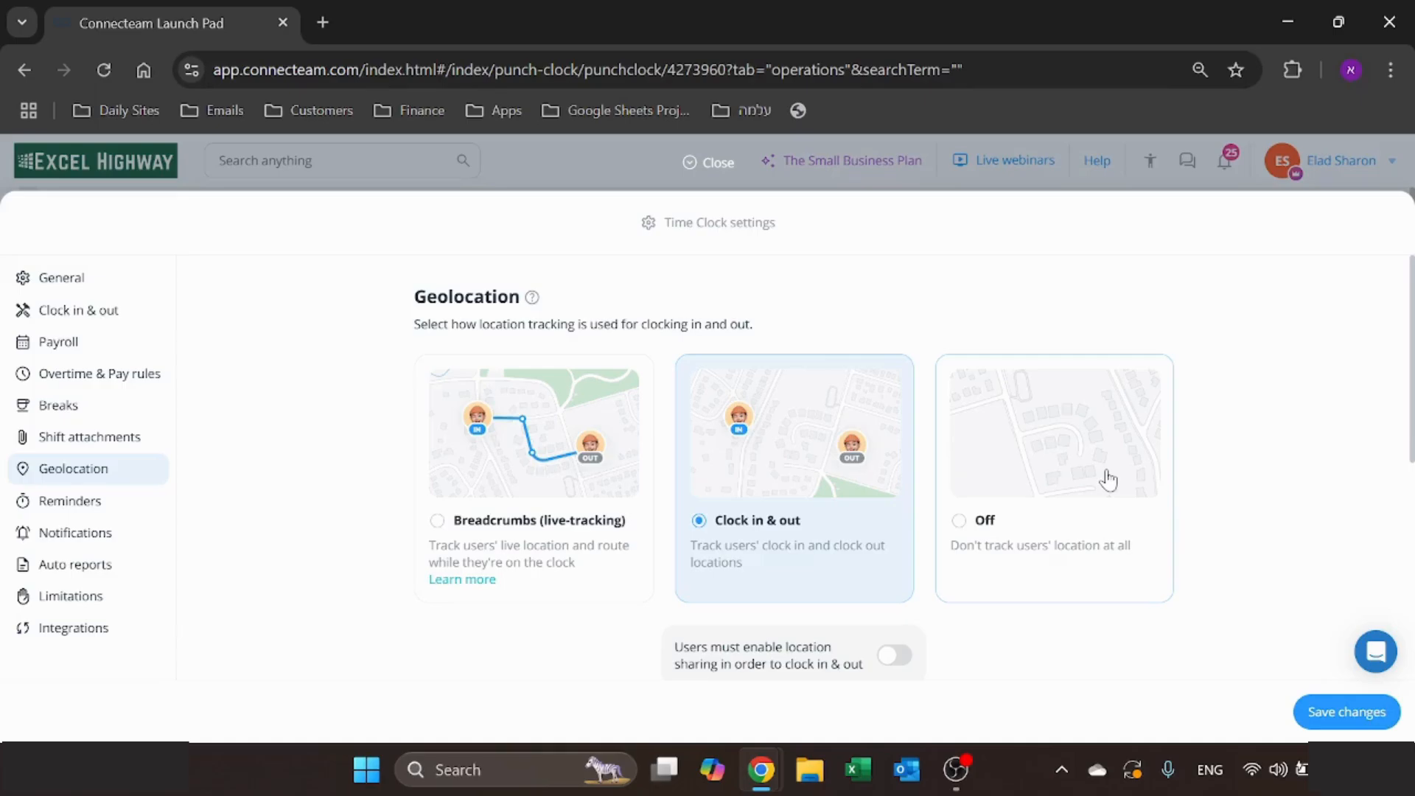
click(710, 163)
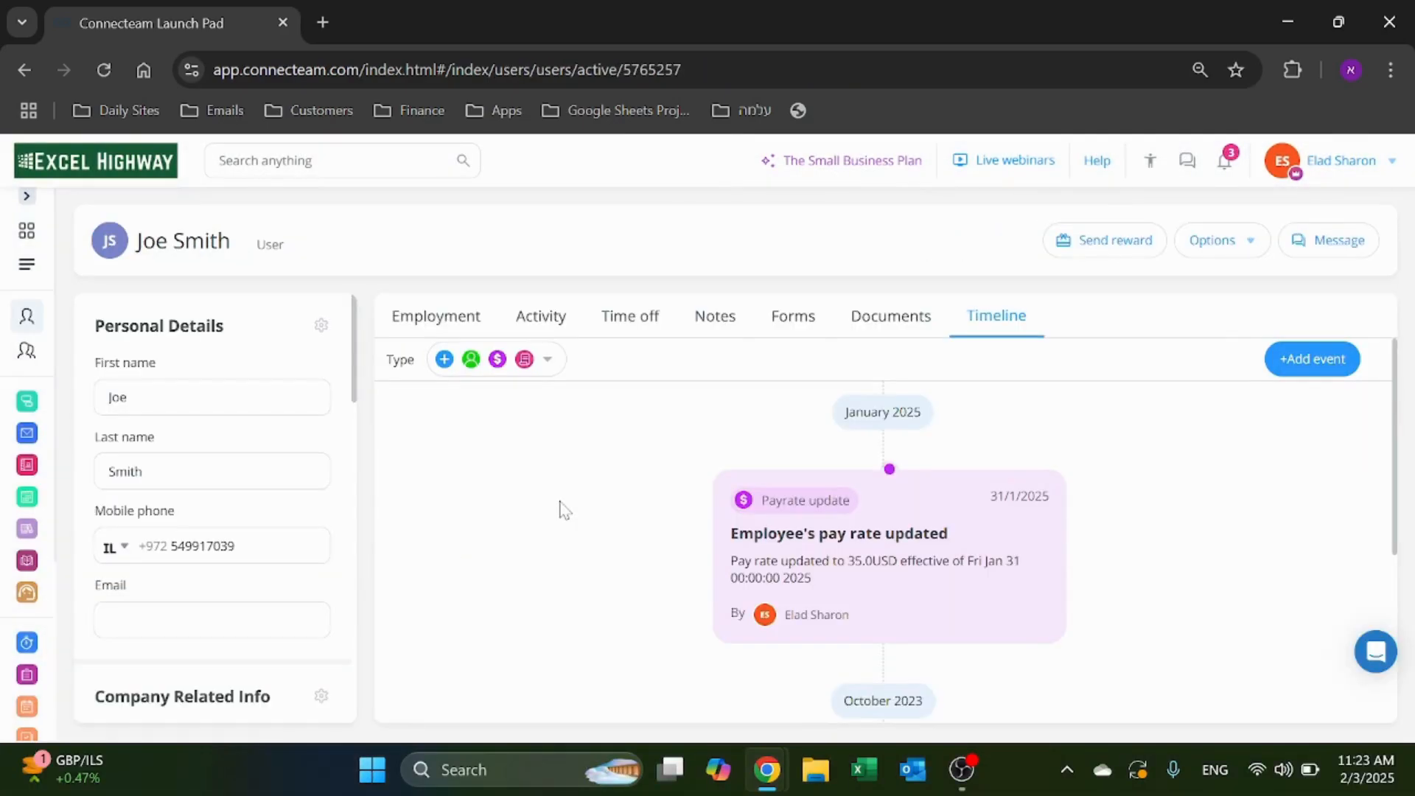
scroll(562, 508, down, 5)
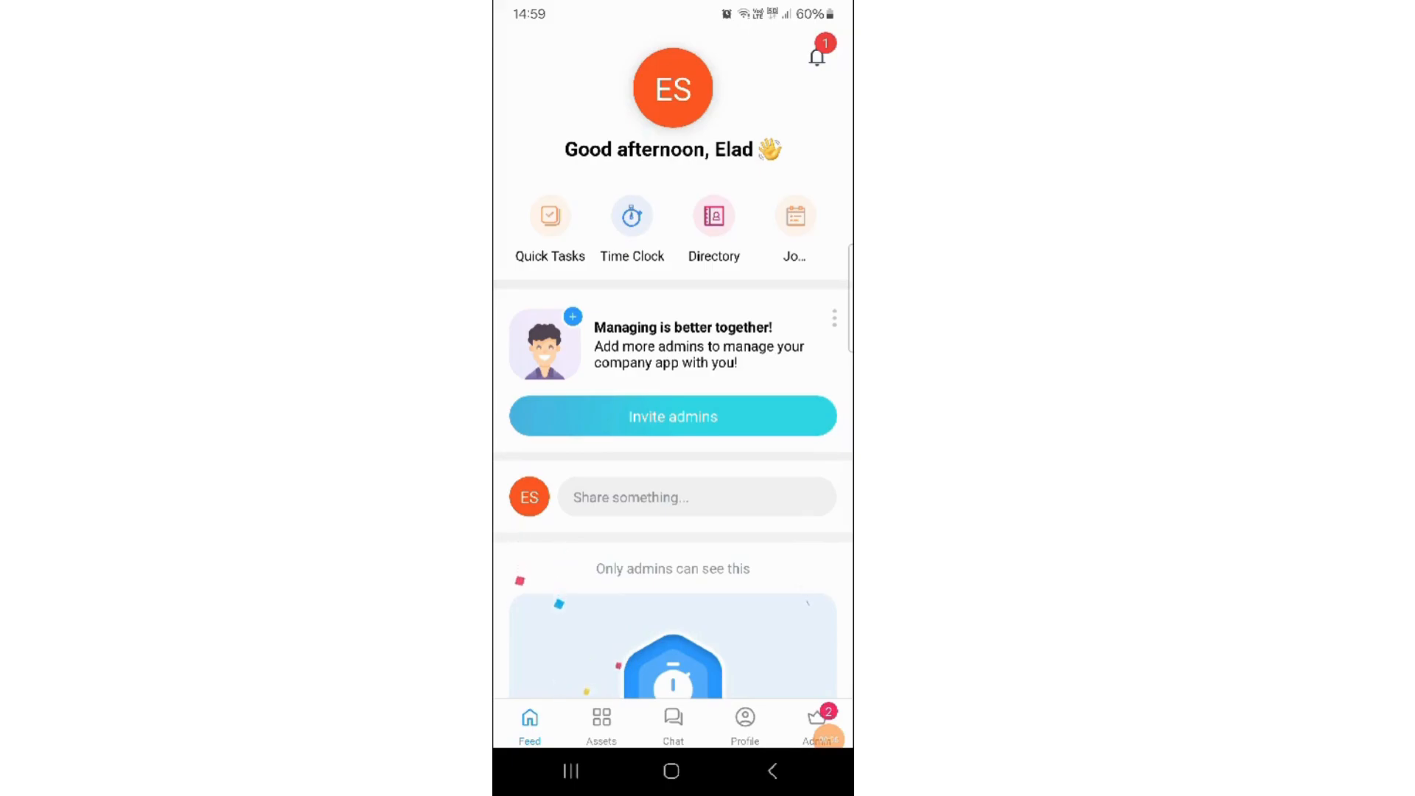
- Switch to the mobile app, open its Time Clock and clock in to the Big Burger job
click(633, 217)
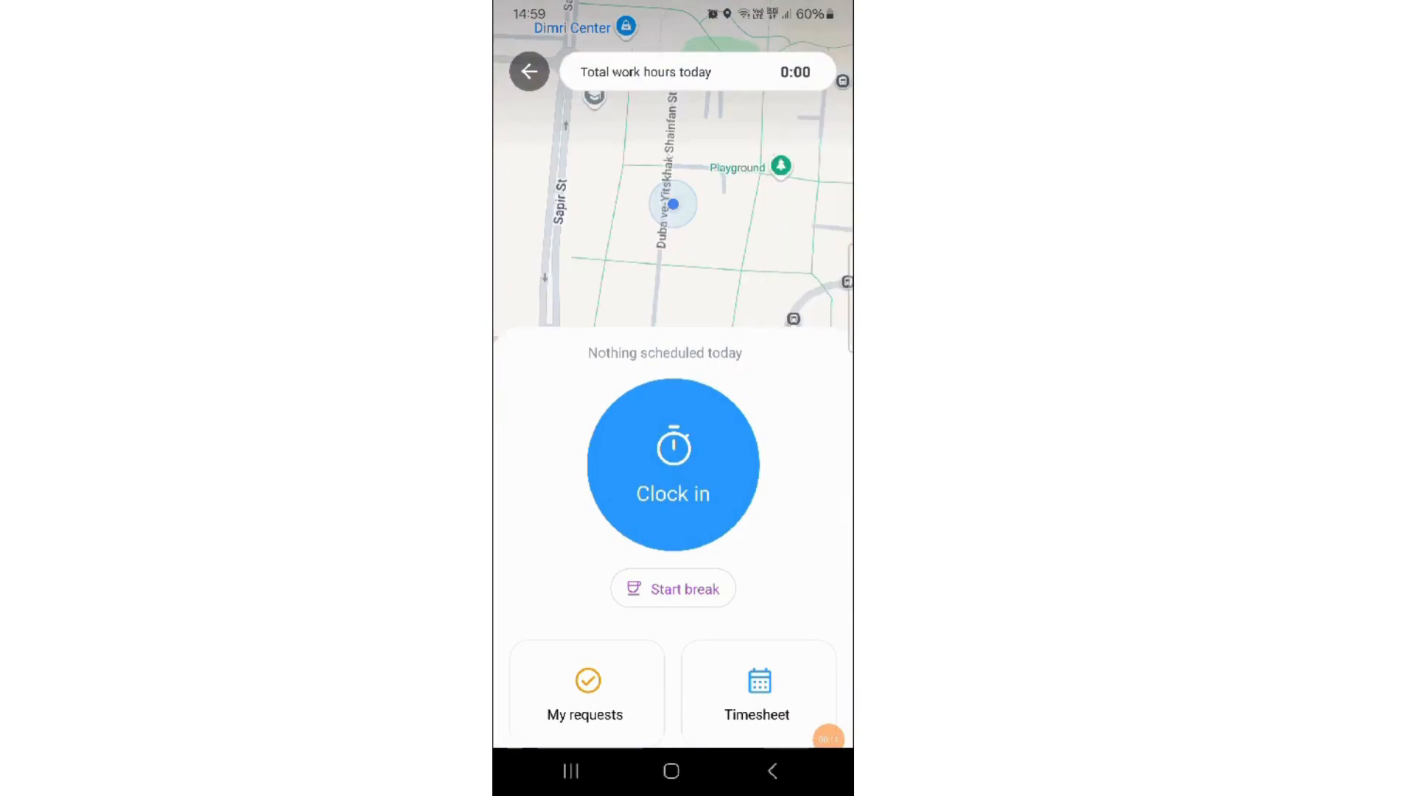
click(673, 464)
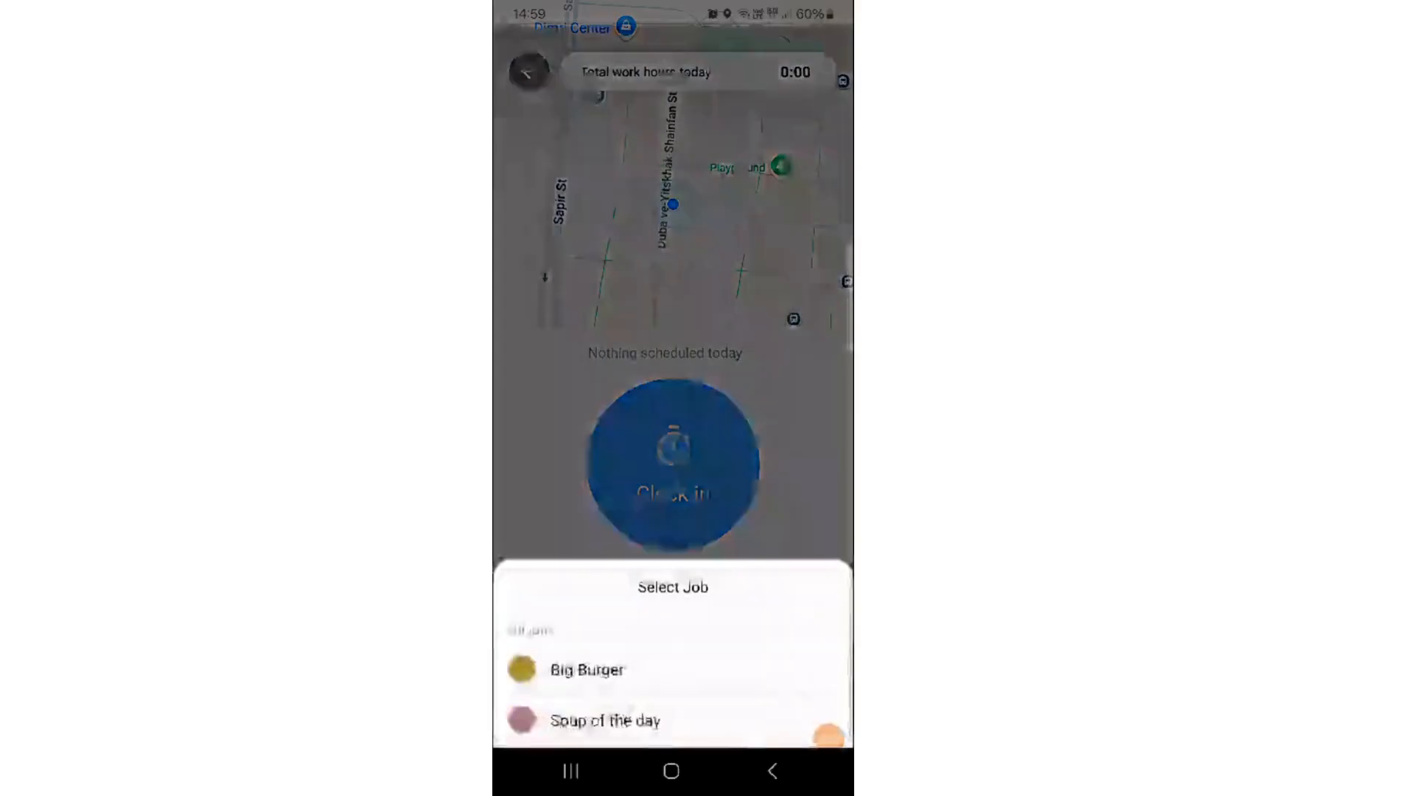
click(590, 590)
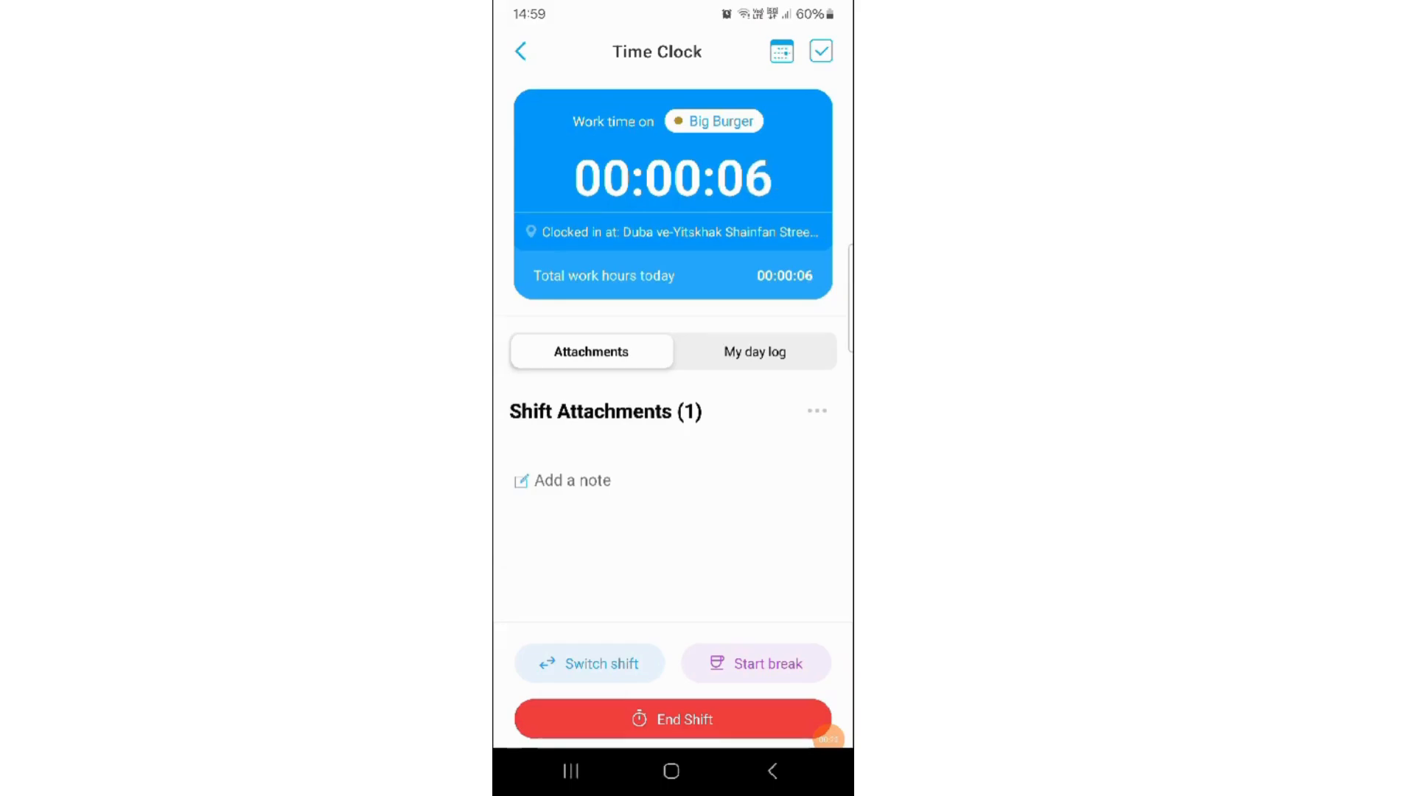
- Start a paid lunch break during the shift, end it and return to the Big Burger job
click(757, 663)
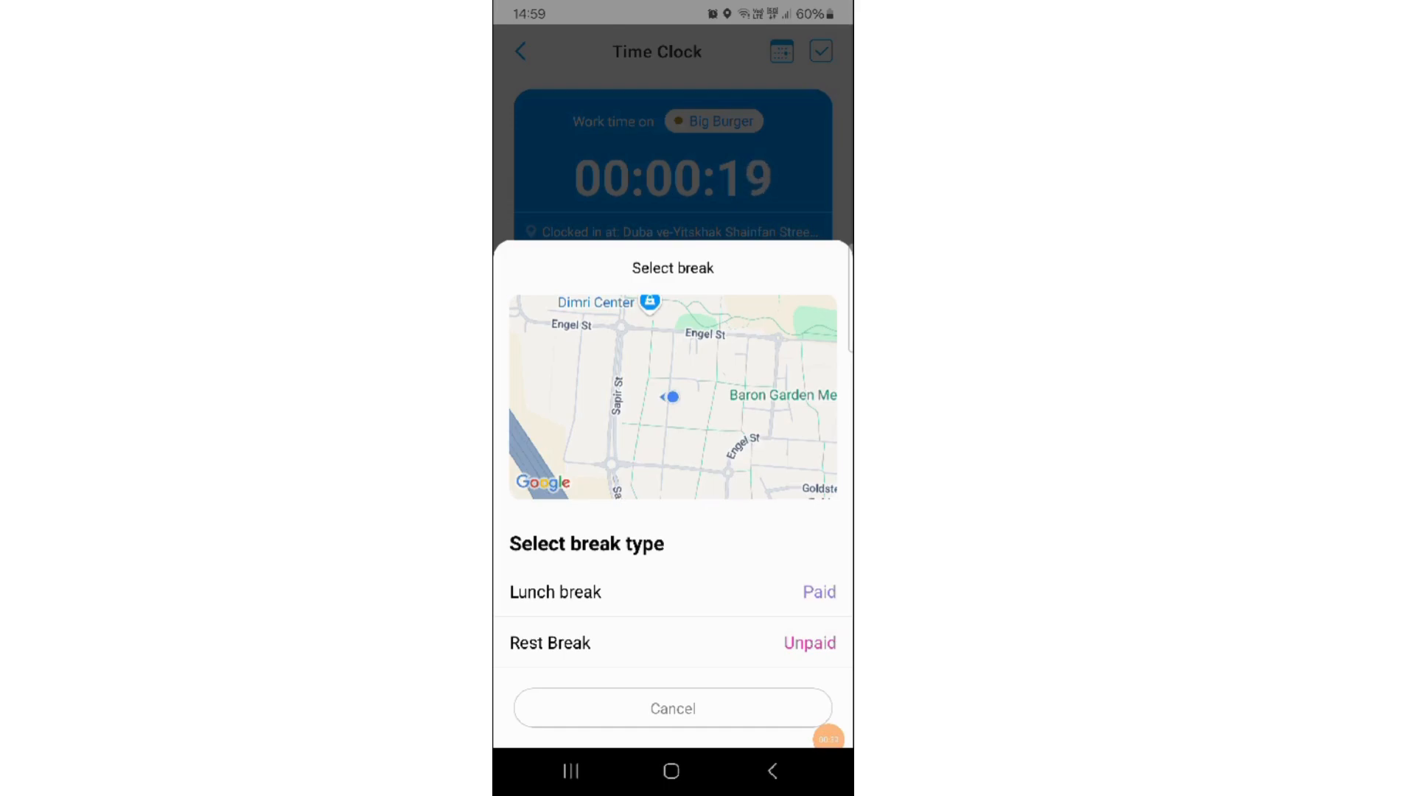
click(556, 592)
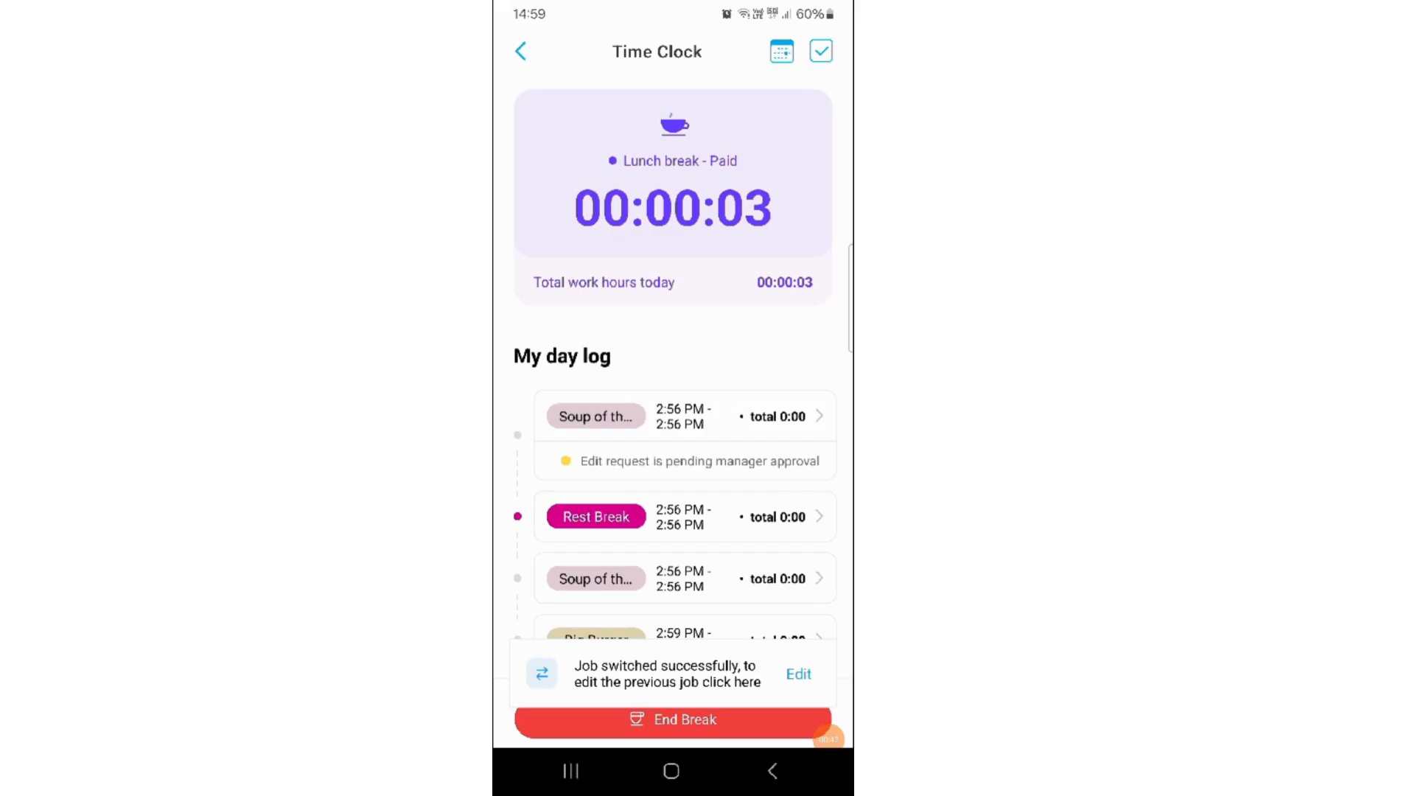
scroll(673, 442, down, 1)
click(673, 719)
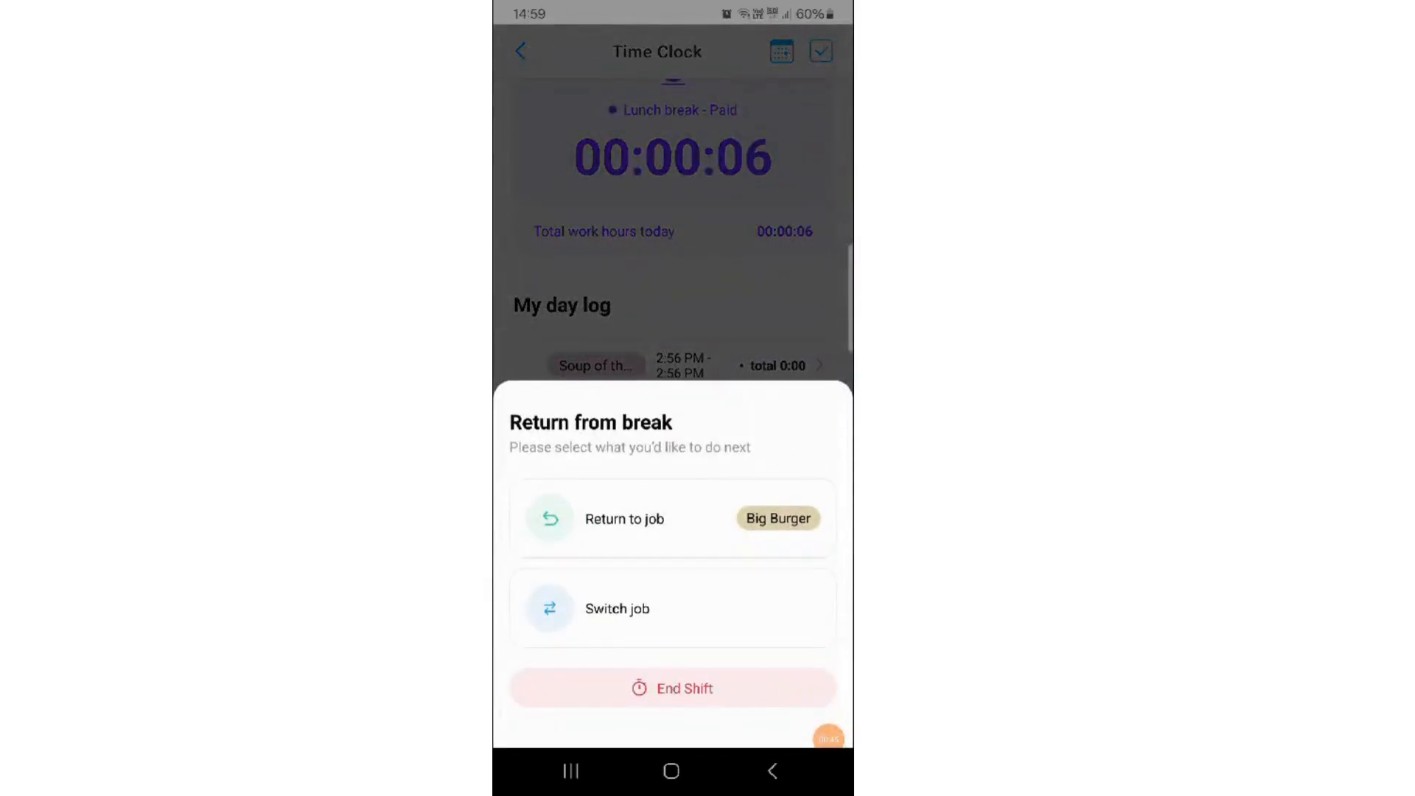
click(625, 519)
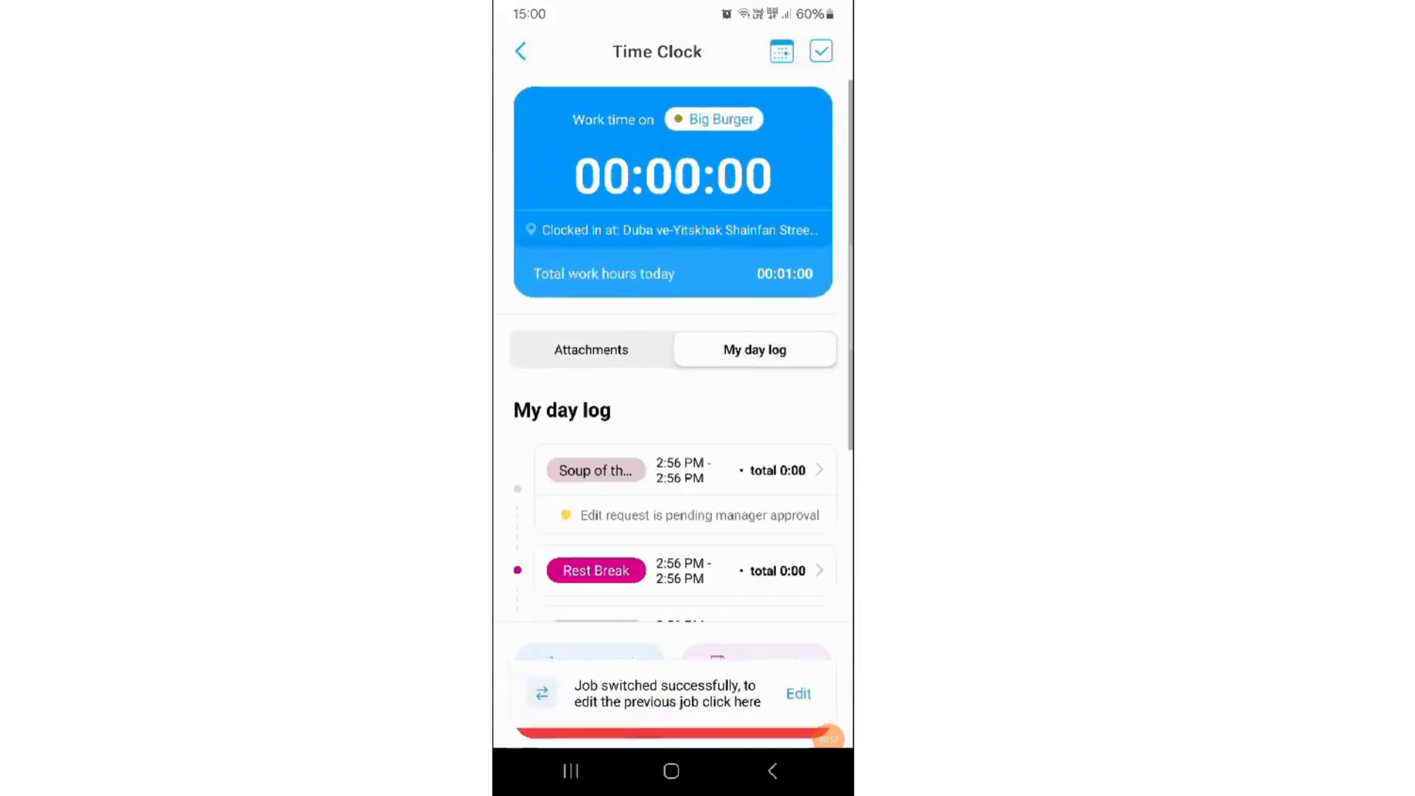
- End the Big Burger shift and approve the reviewed hours
click(672, 720)
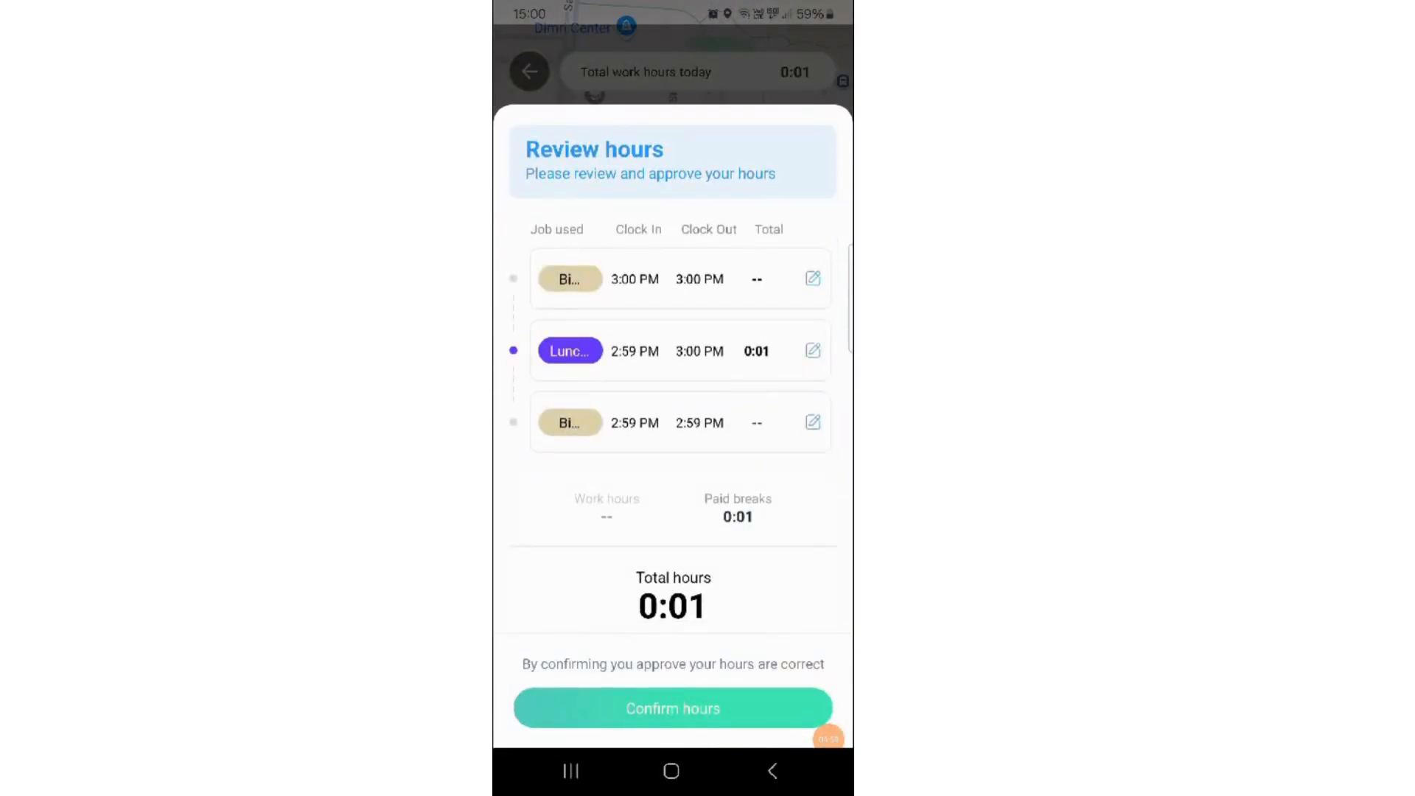
click(673, 708)
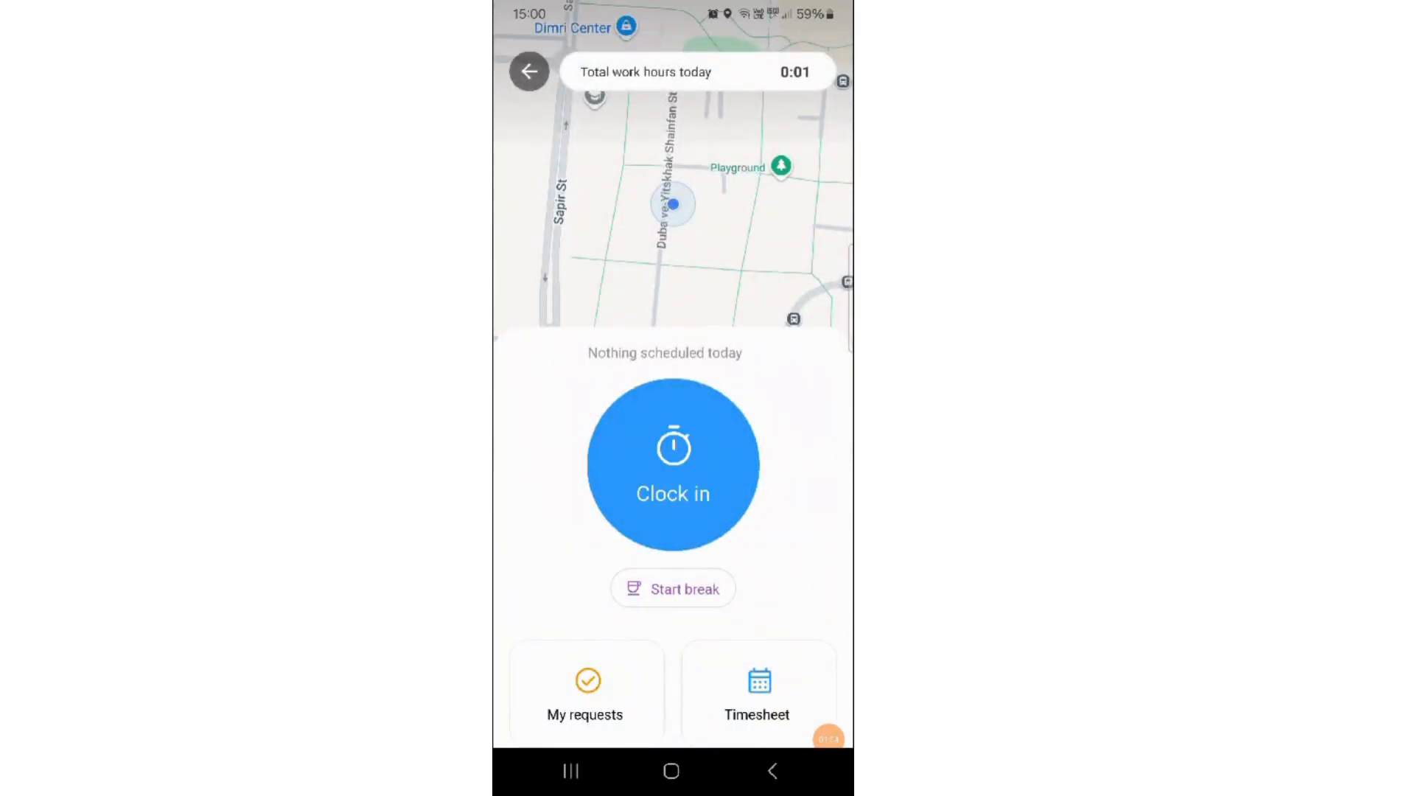
- Open the mobile timesheet and view the details of the Soup of the day shift on Thu, Jan 30
click(759, 693)
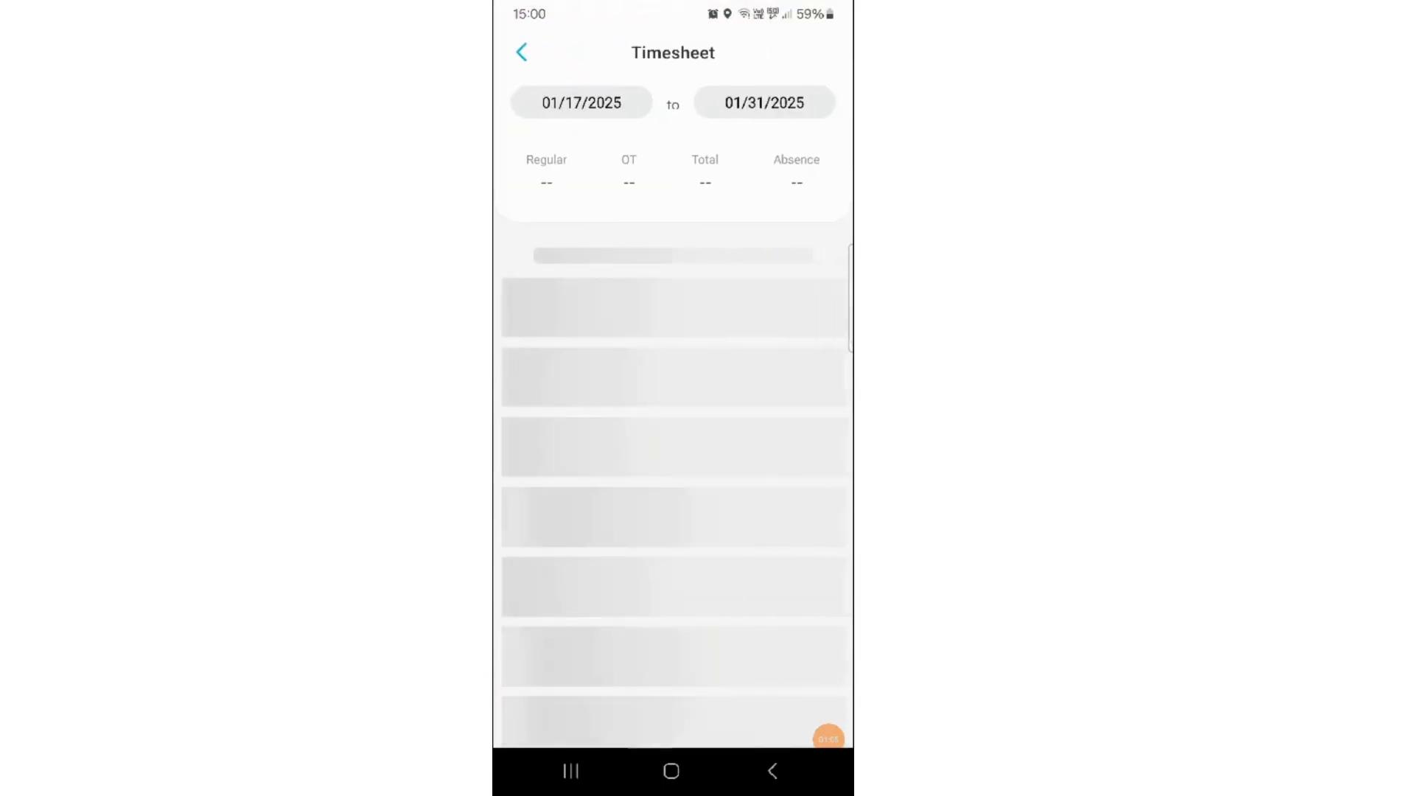
click(673, 435)
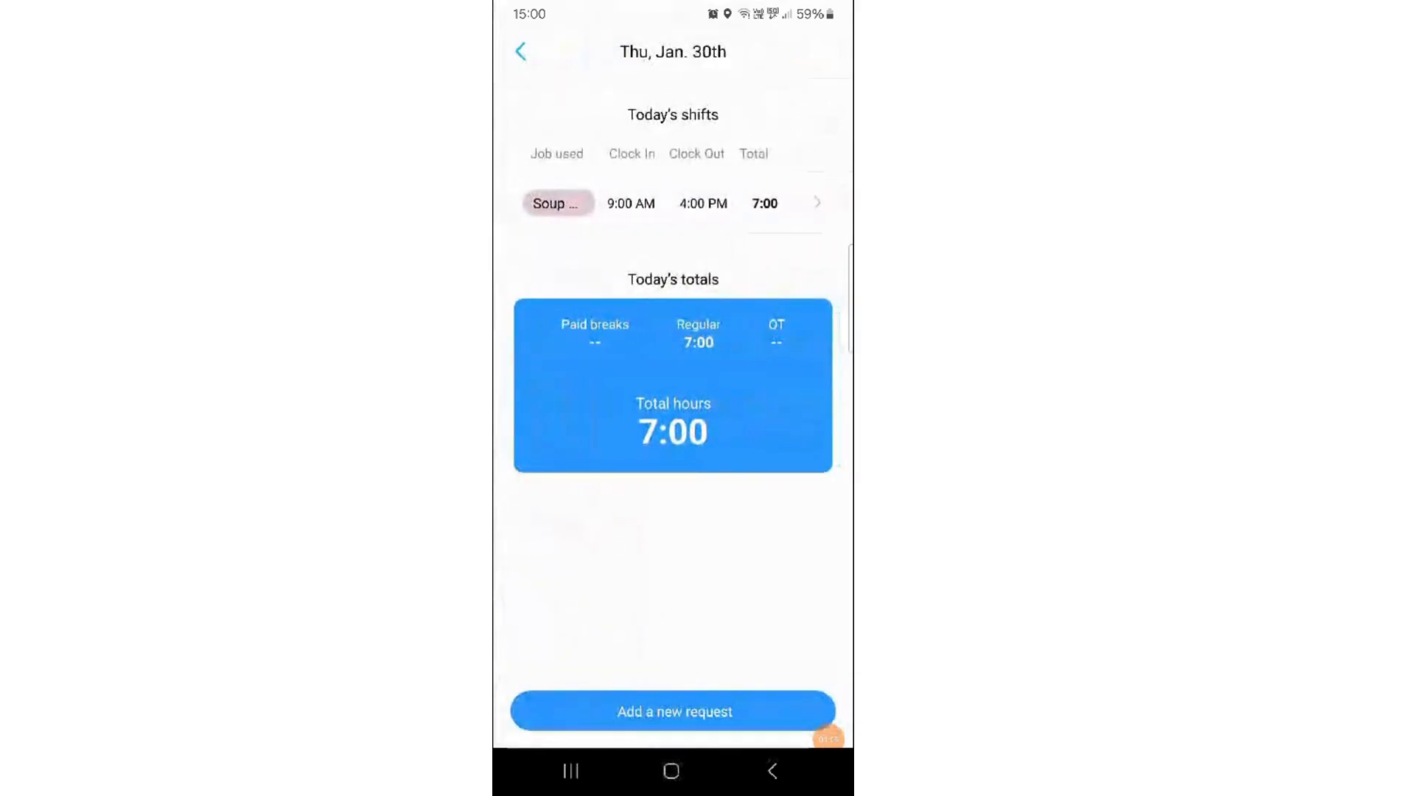
click(673, 203)
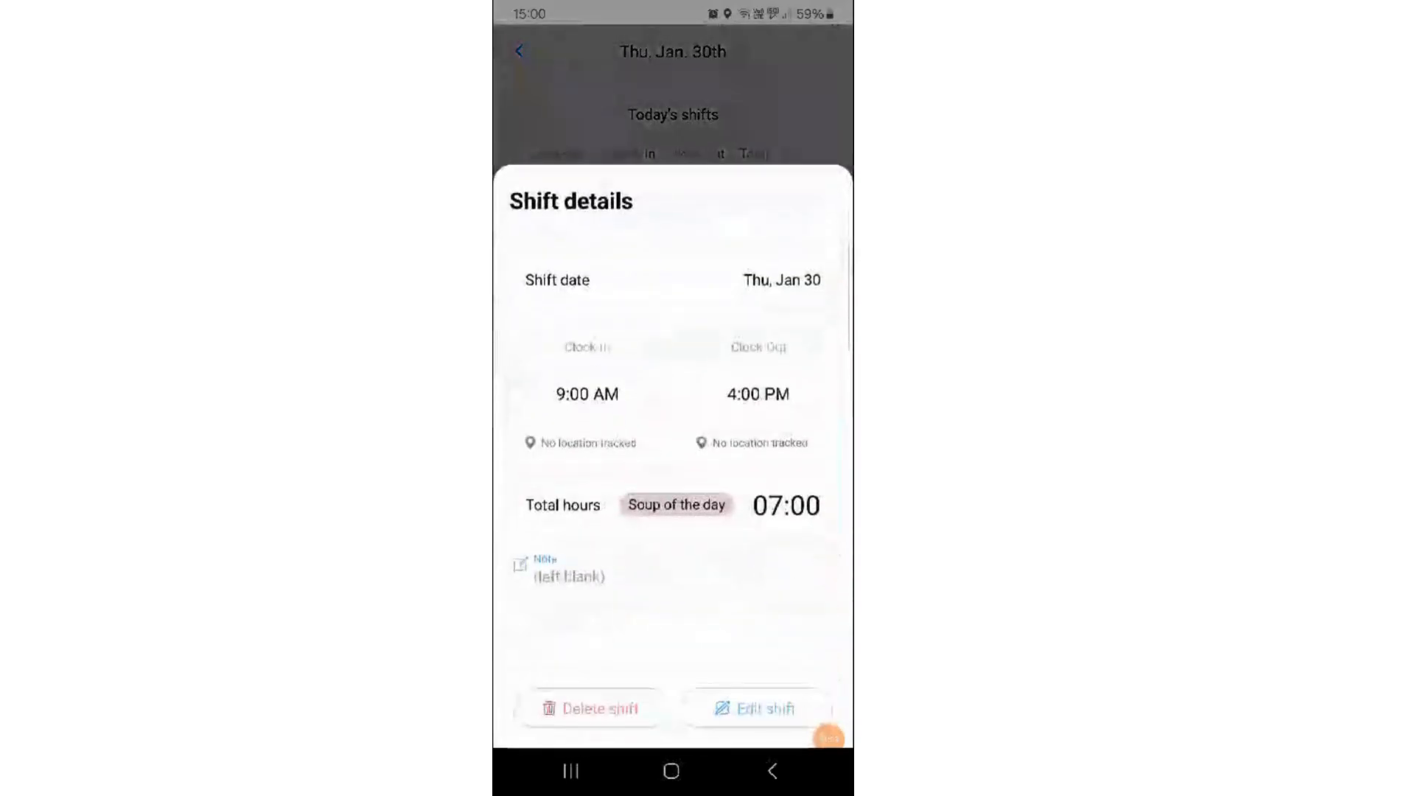
- Request an edit of the Soup of the day shift with a start time of 08:30 and send it for approval
click(755, 708)
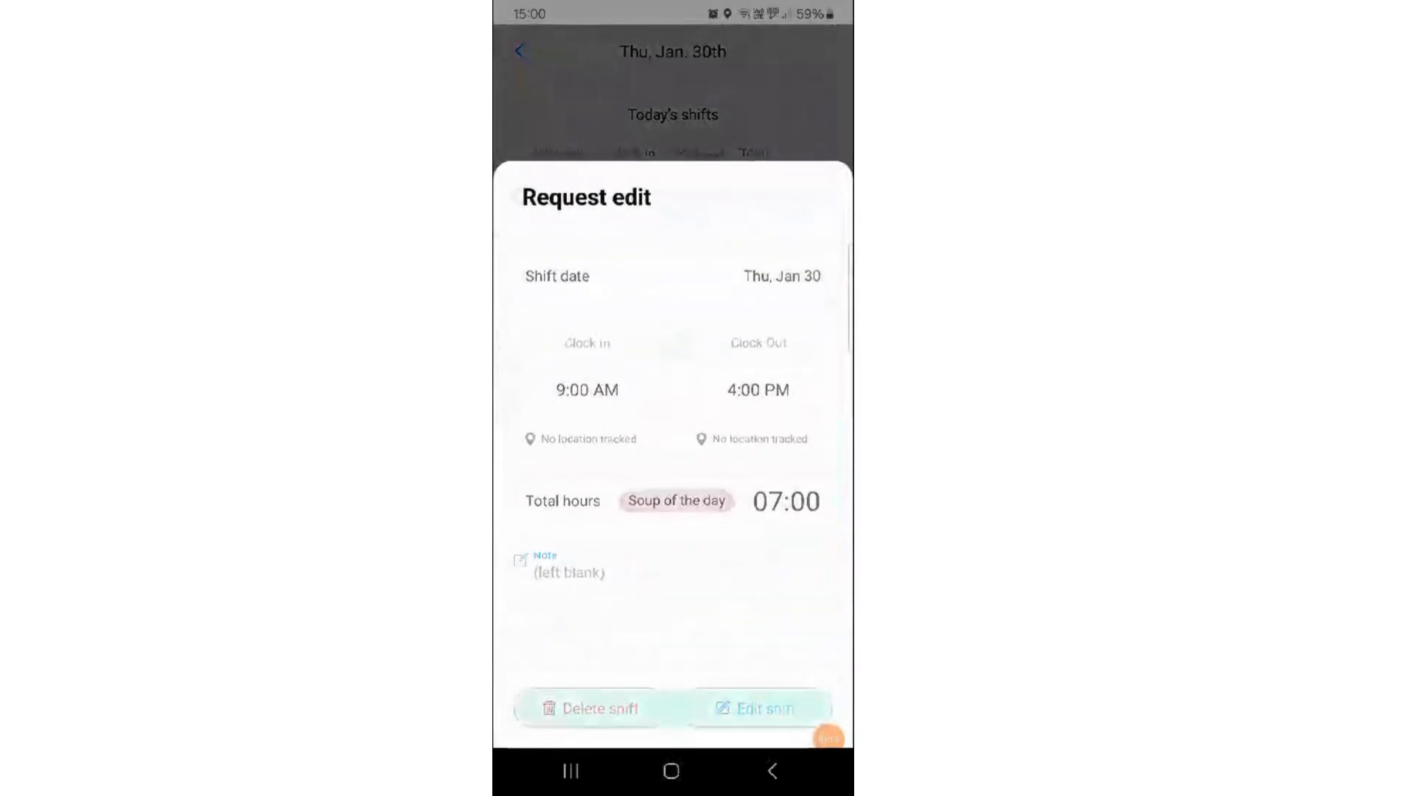
click(814, 297)
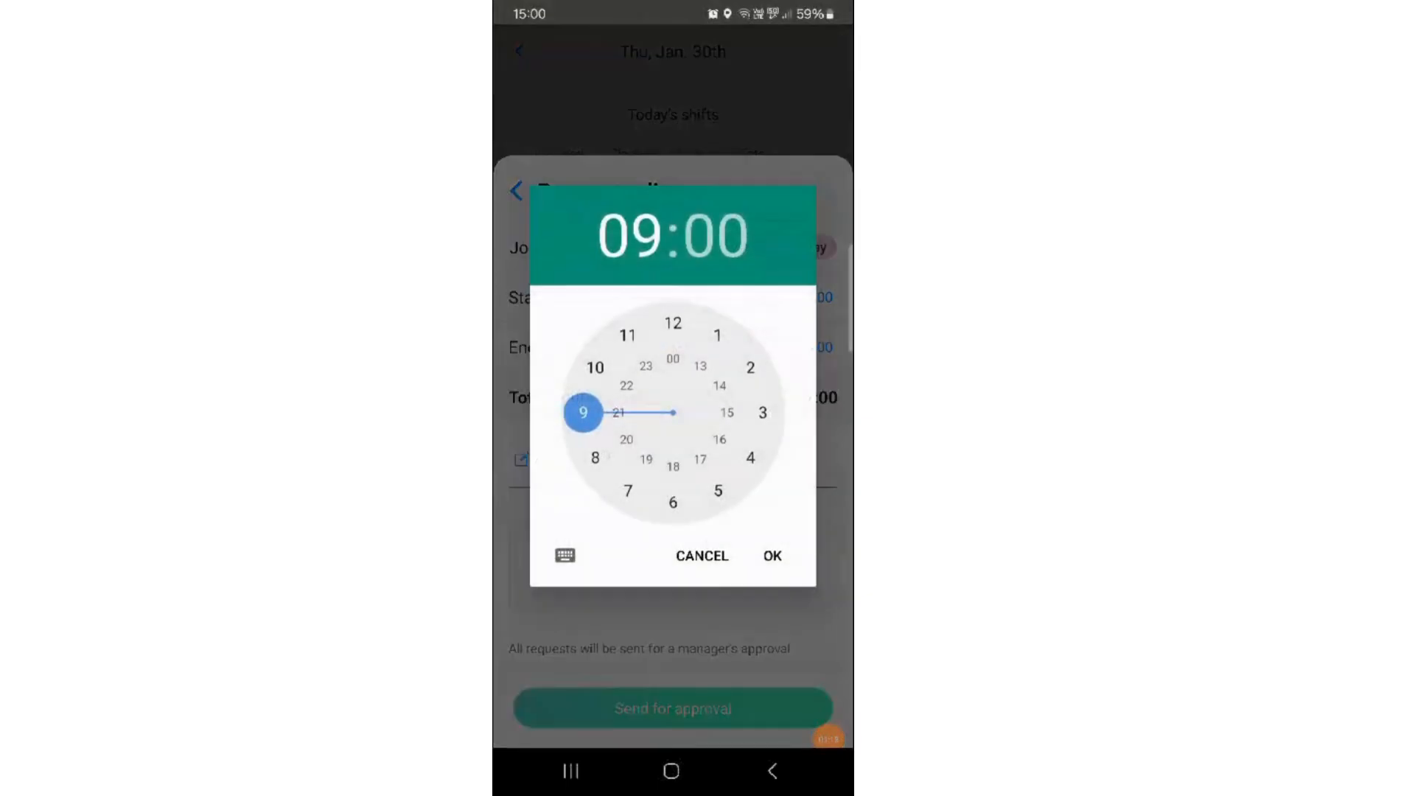
click(595, 457)
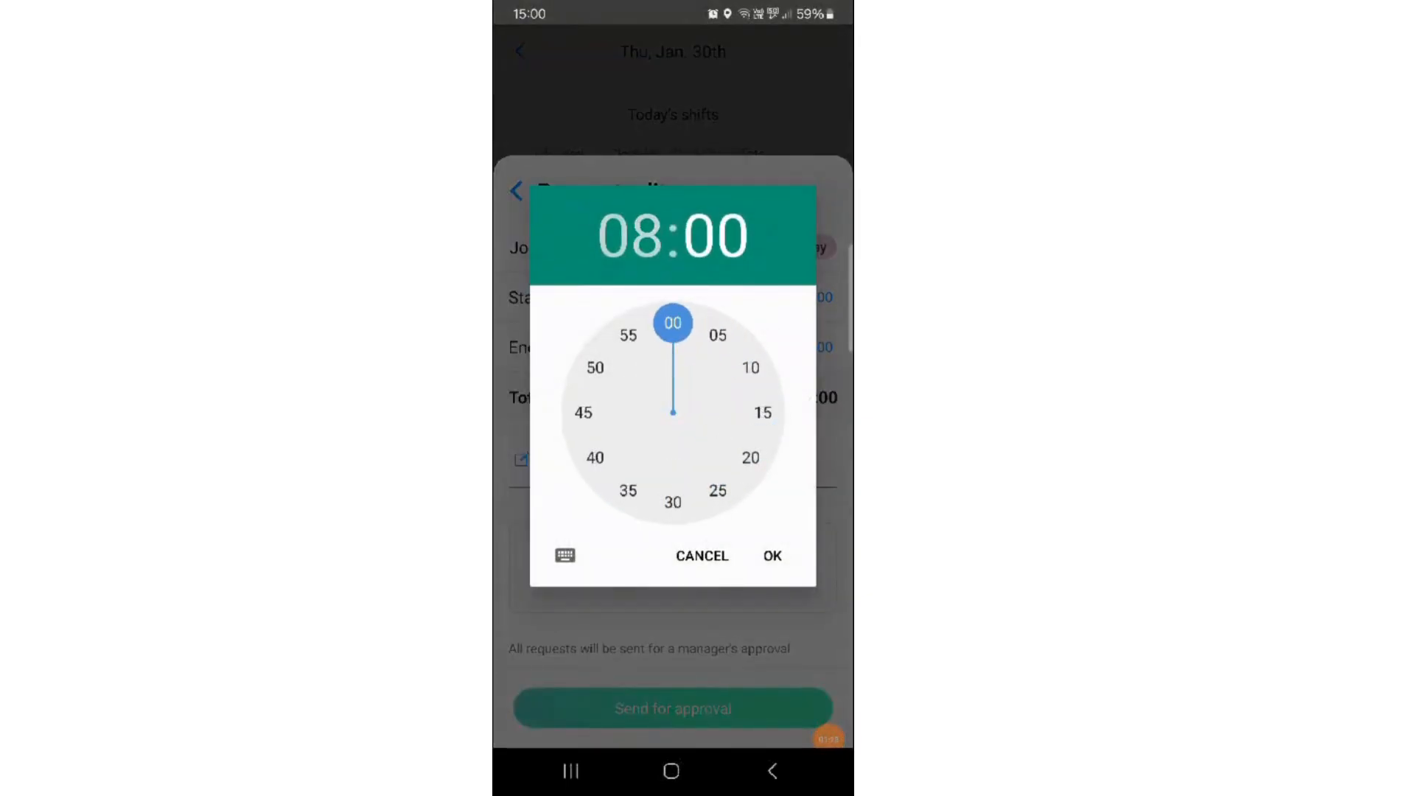
click(682, 501)
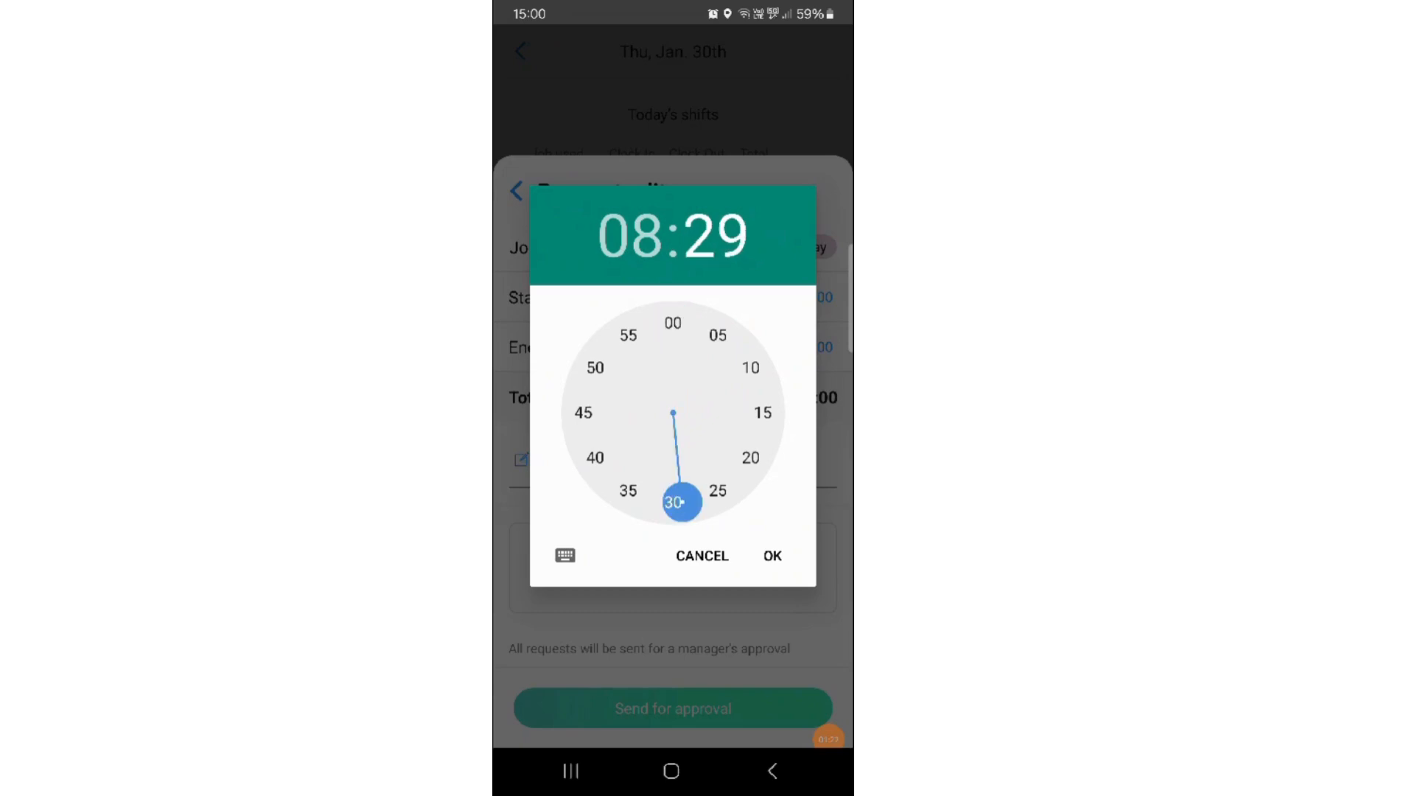
click(773, 556)
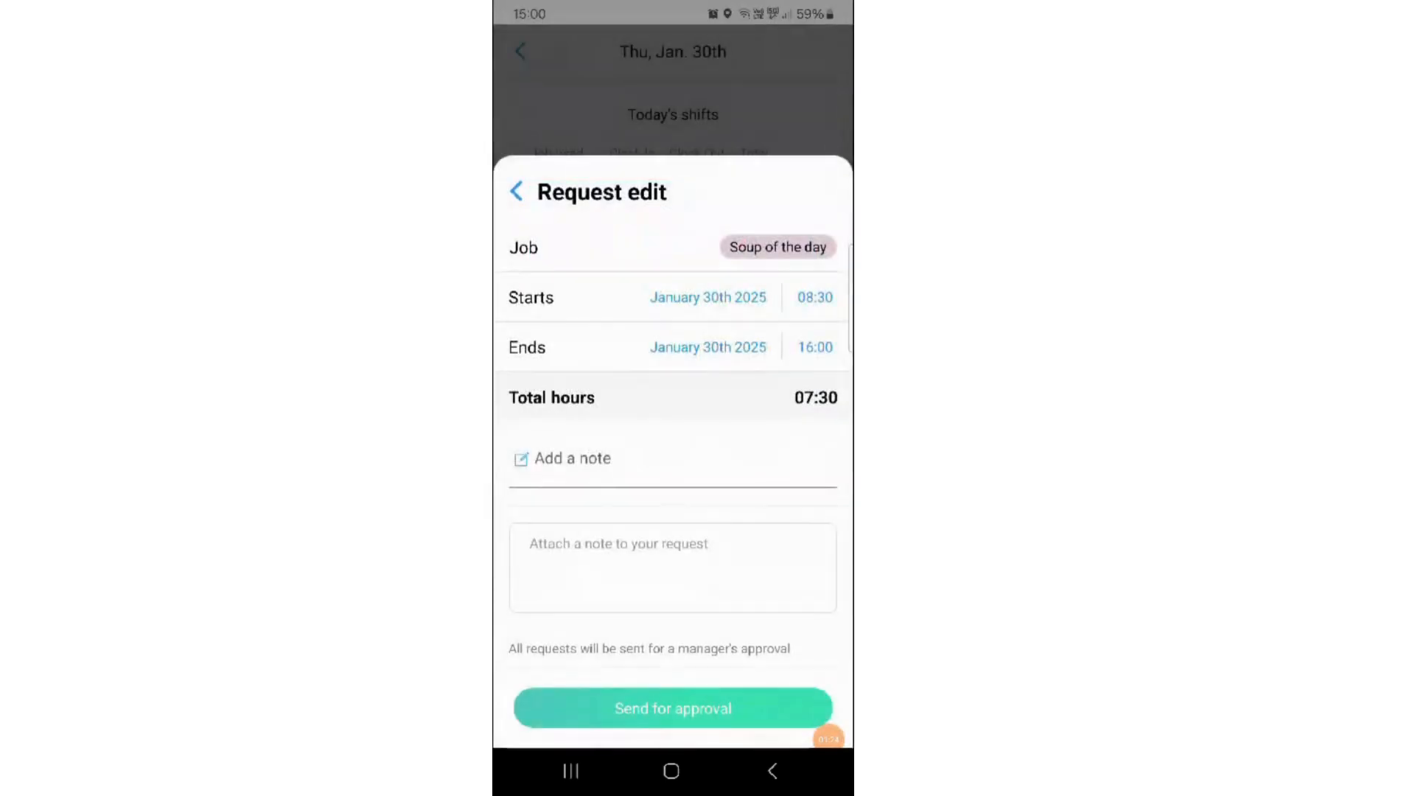
click(673, 708)
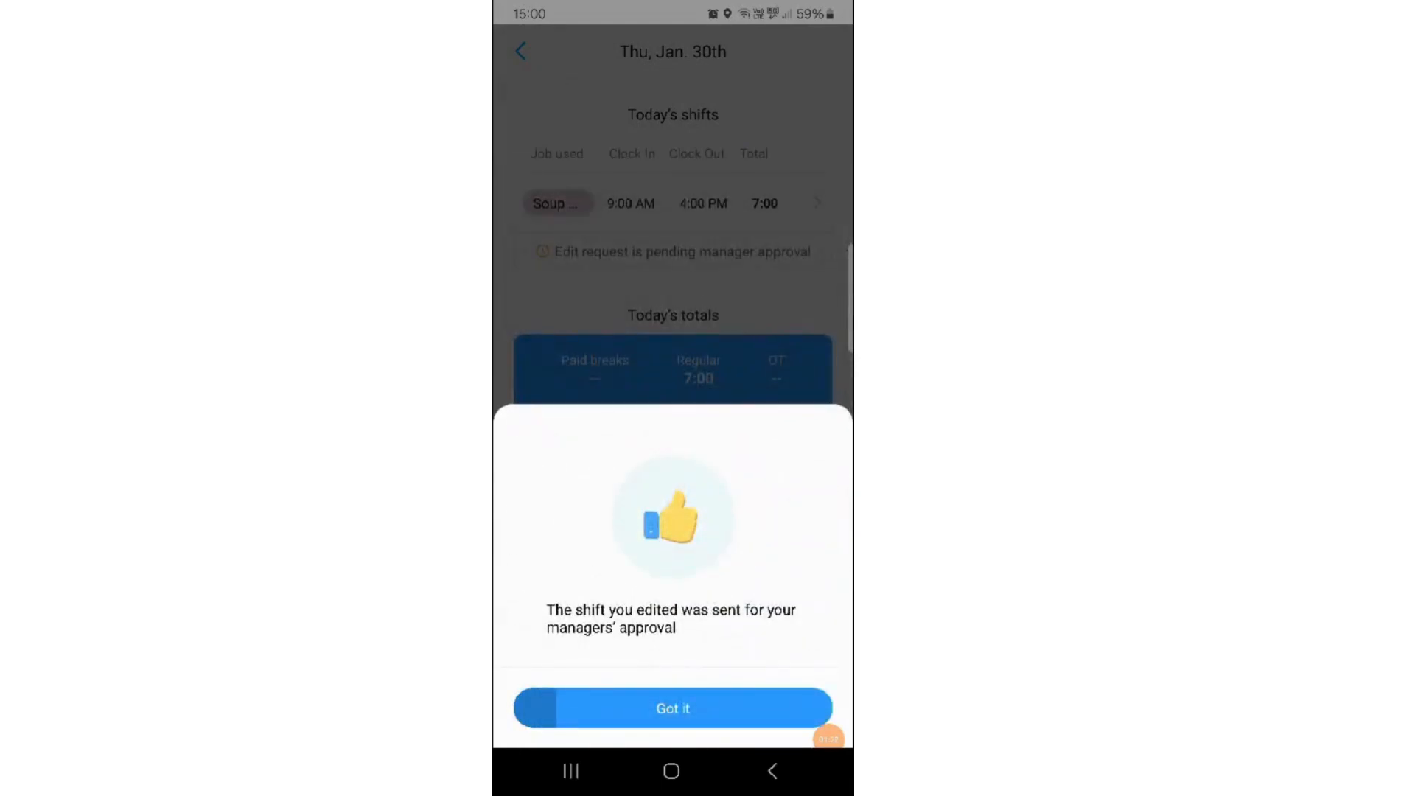
click(535, 707)
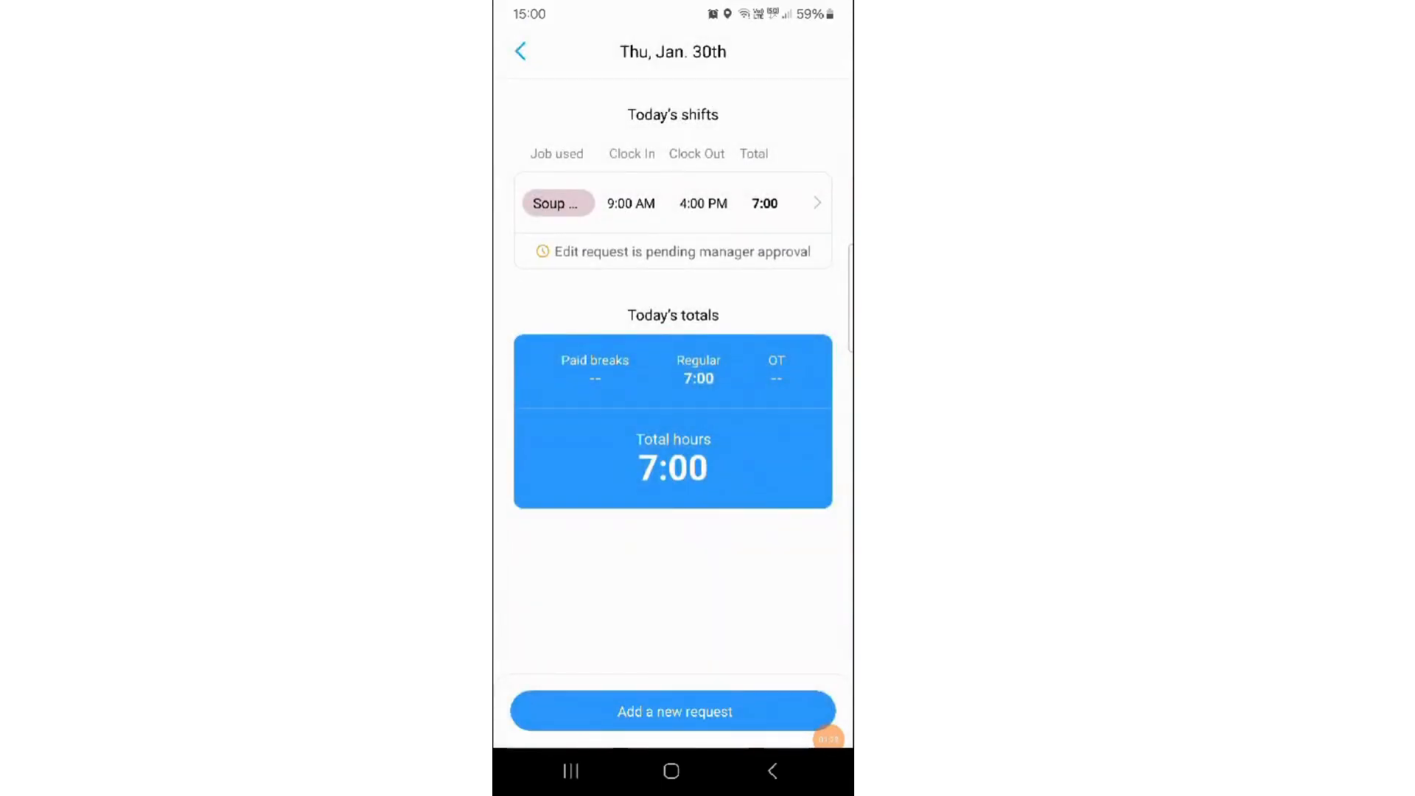
- Leave the timesheet and open the list of submitted requests from the mobile time clock
click(521, 51)
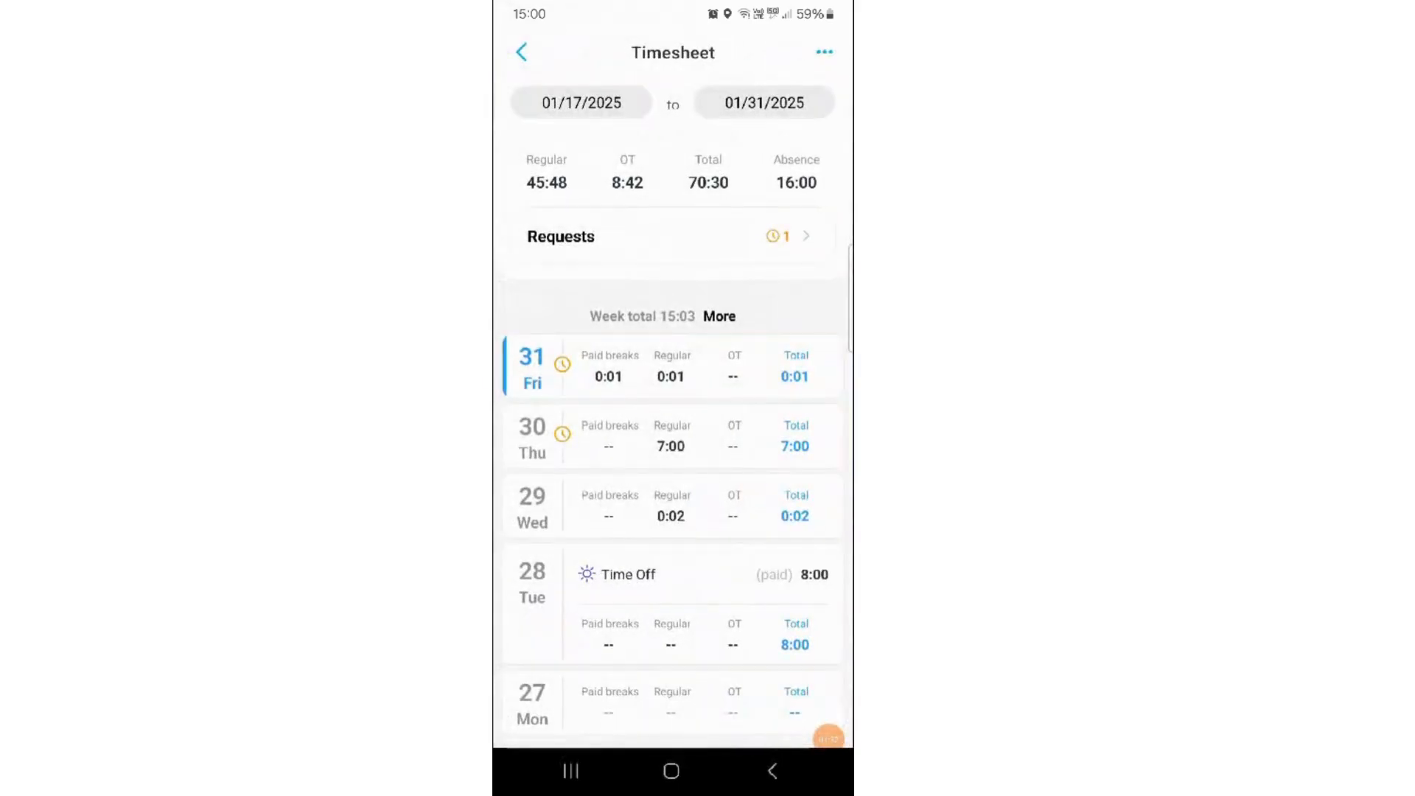
click(521, 52)
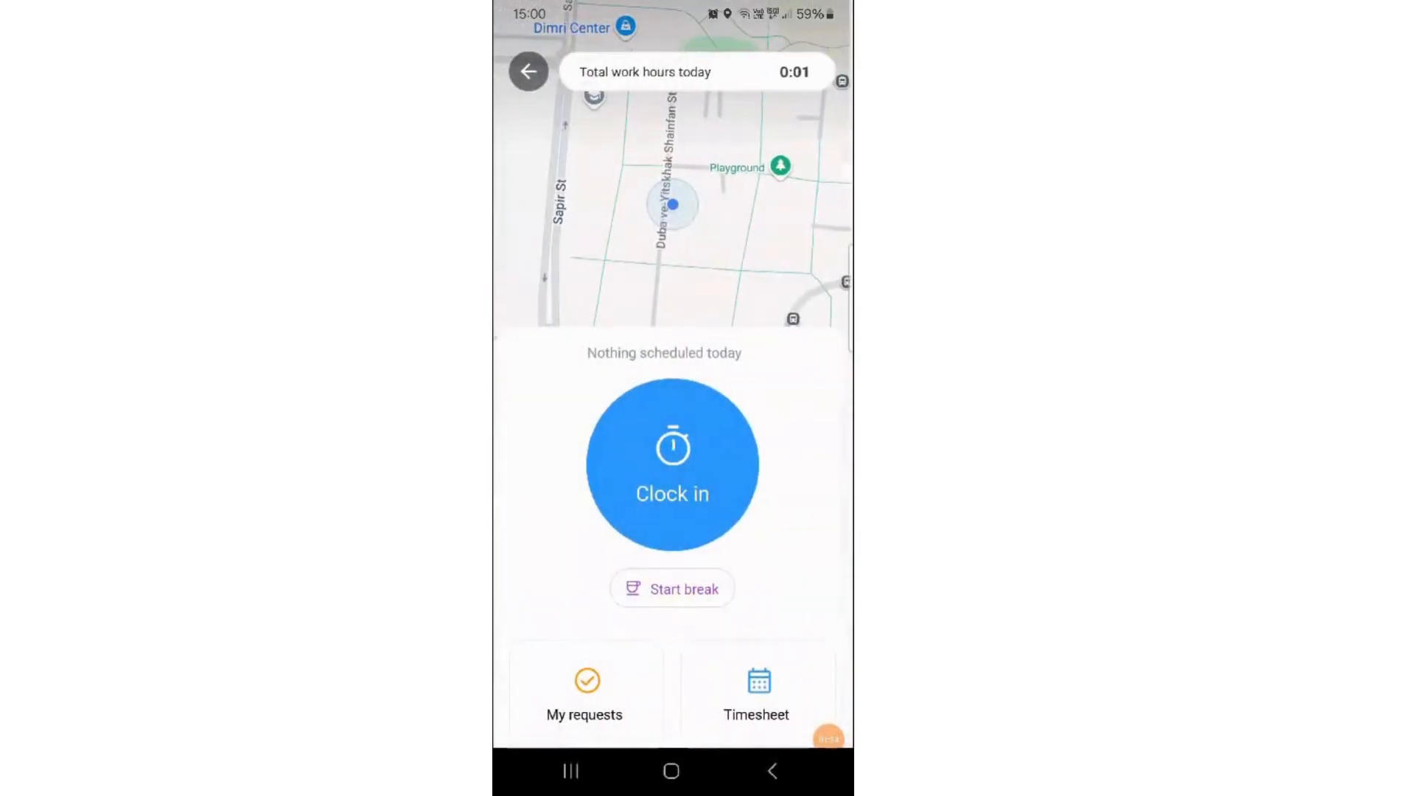
click(759, 693)
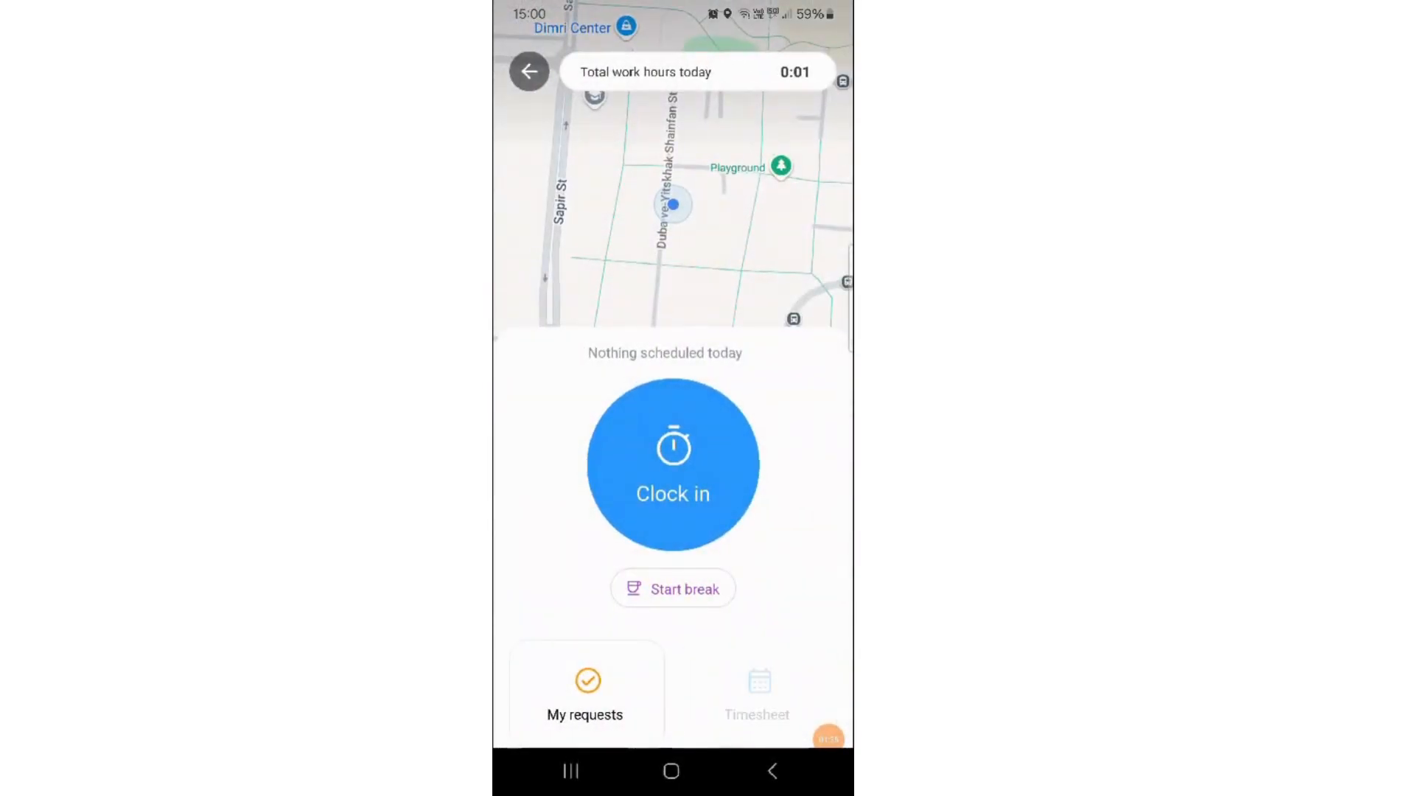
click(521, 51)
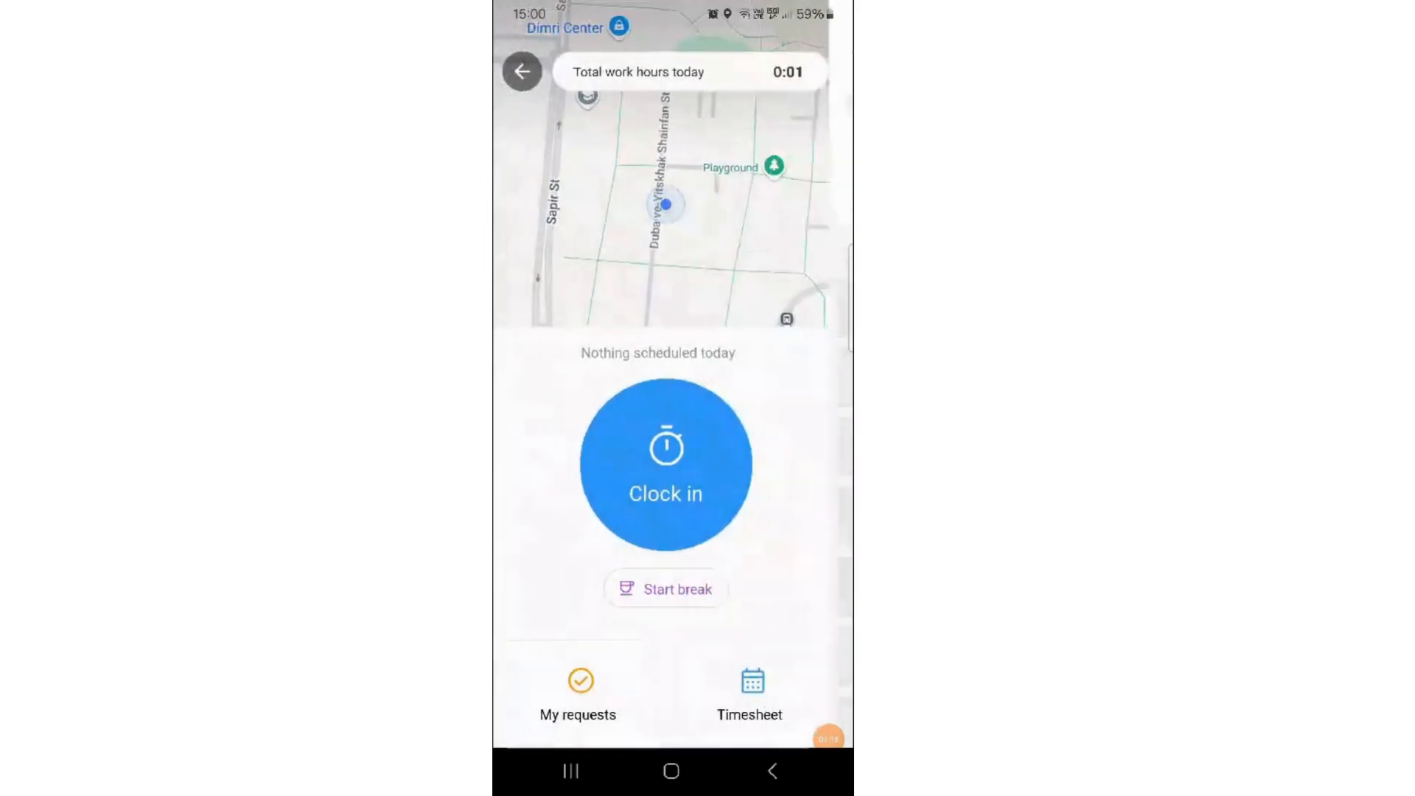
click(587, 693)
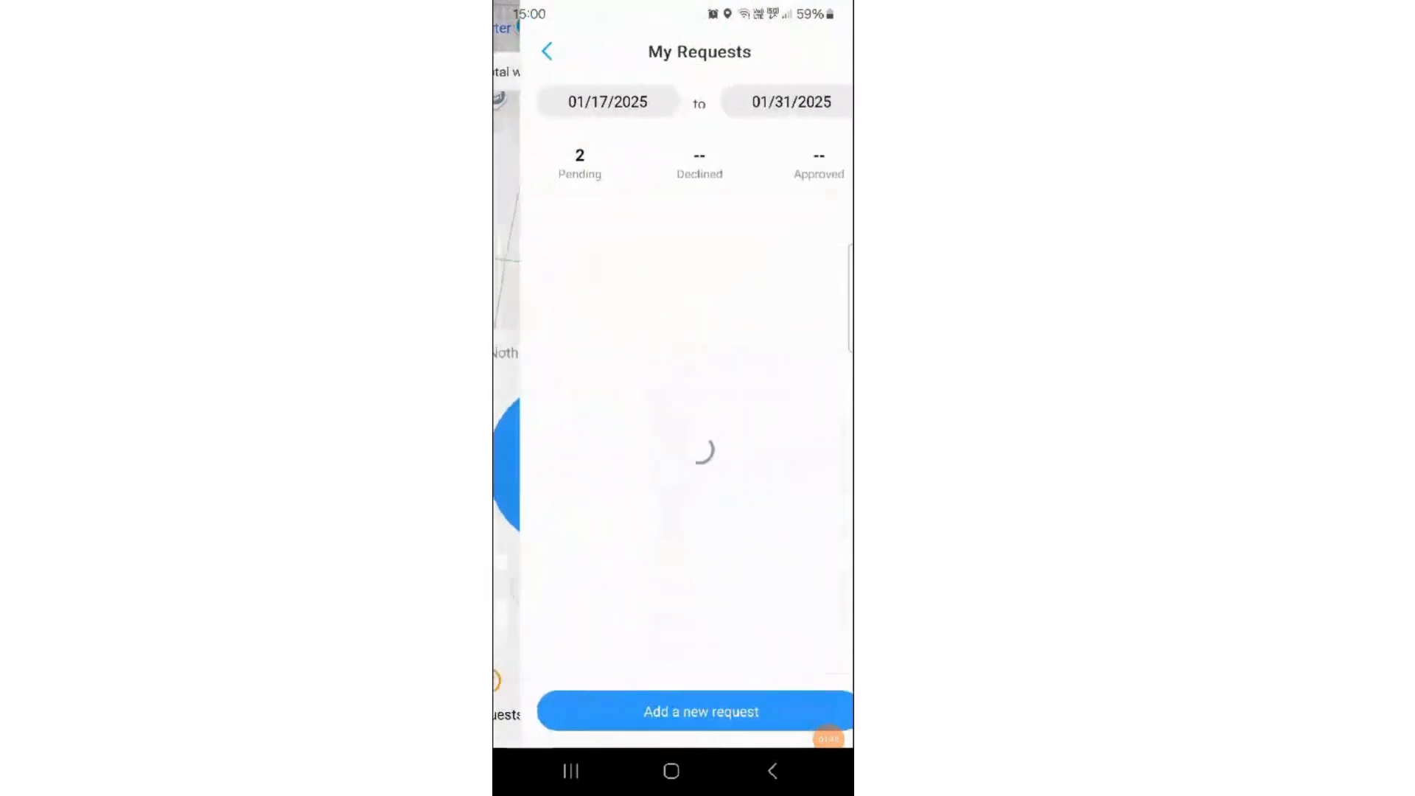
- Add a new all-day time off request with dates from 03/04/2025 to 03/05/2025
click(673, 711)
click(670, 443)
click(583, 438)
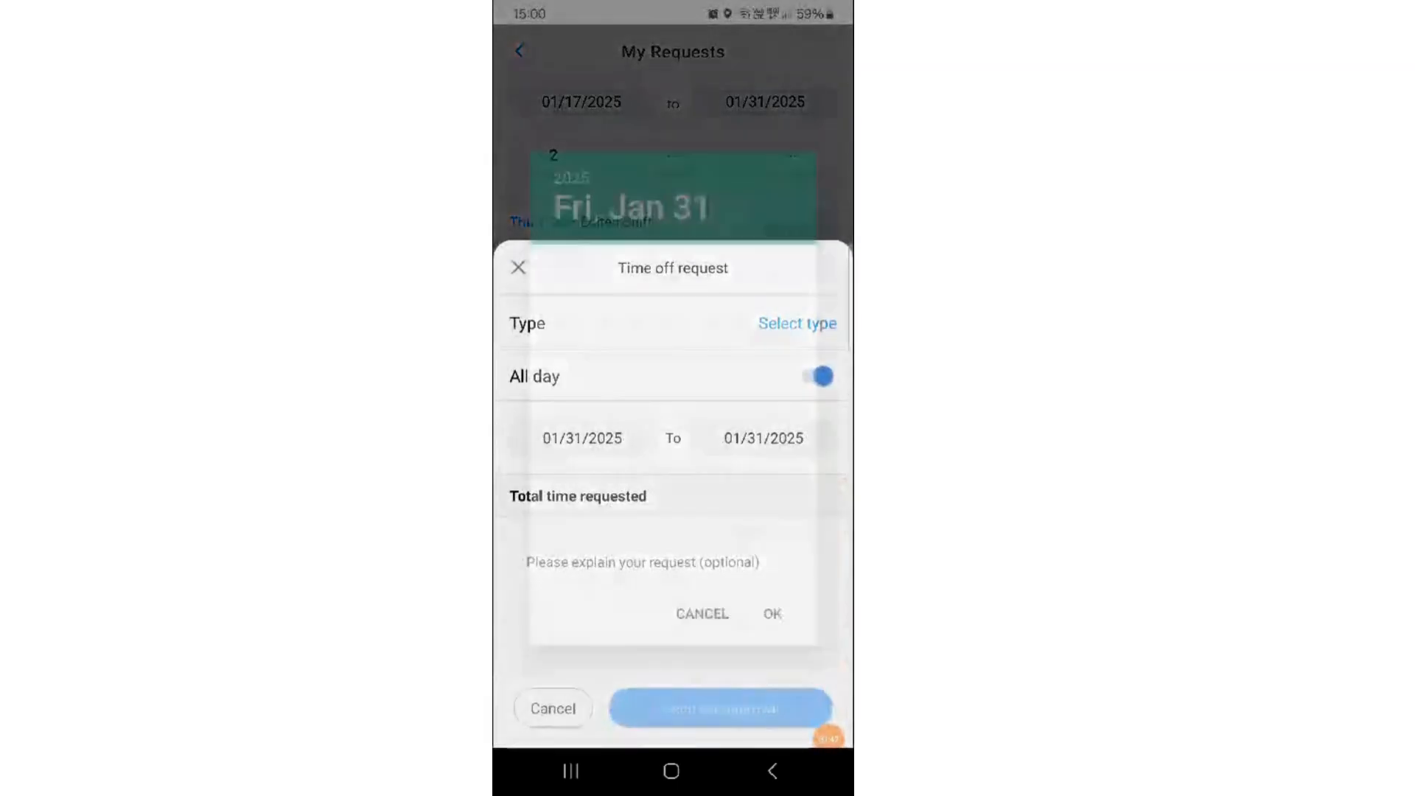
click(778, 266)
click(778, 266)
click(637, 389)
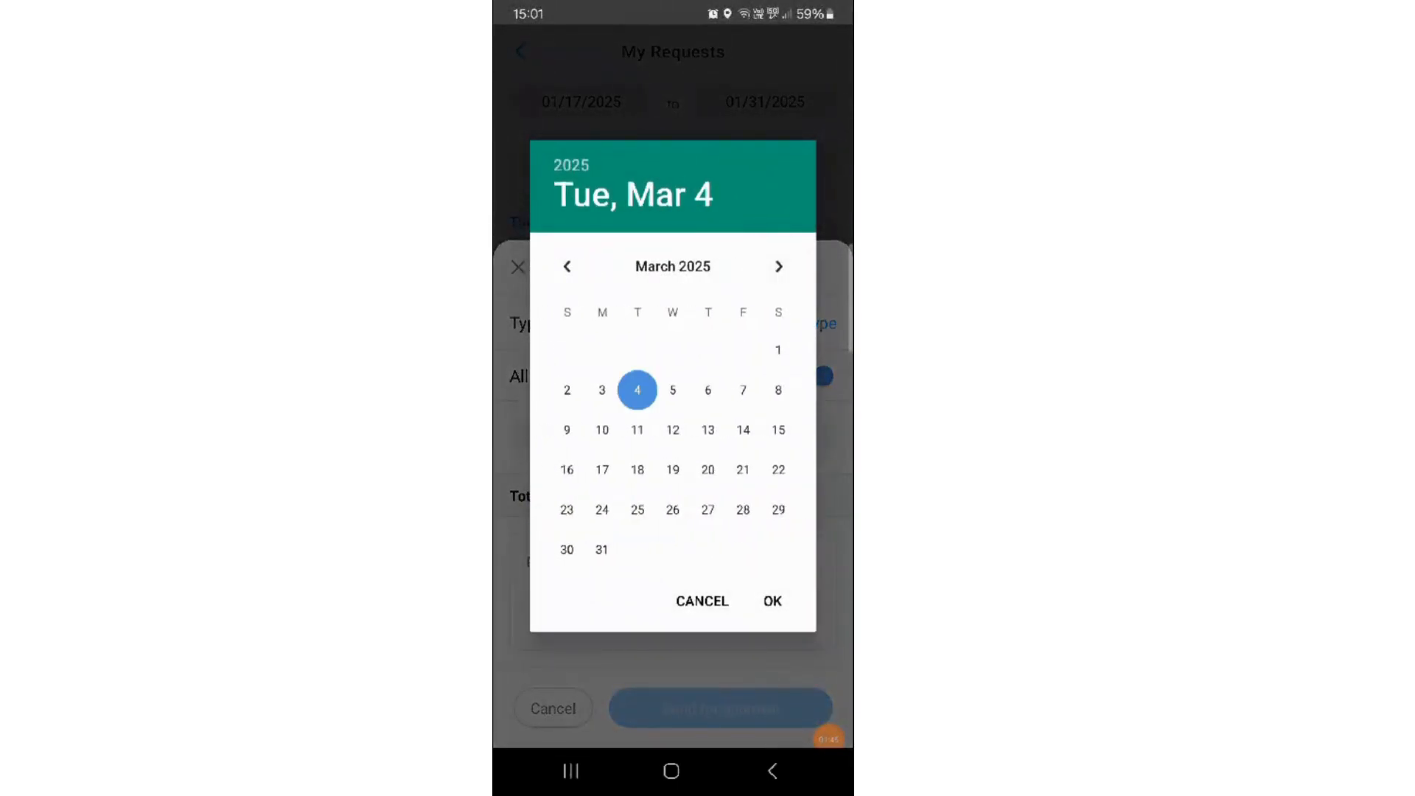
click(772, 601)
click(765, 436)
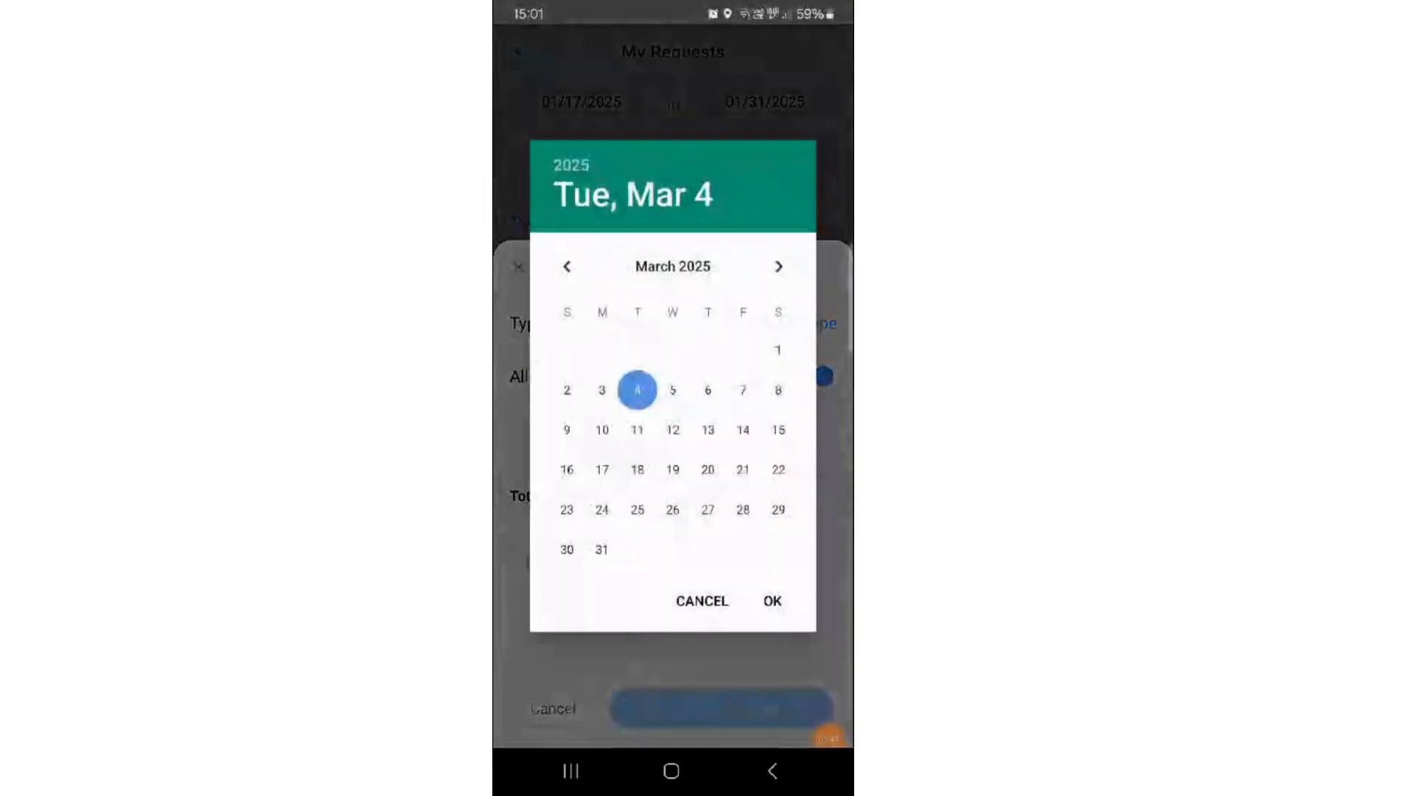
click(673, 390)
click(773, 601)
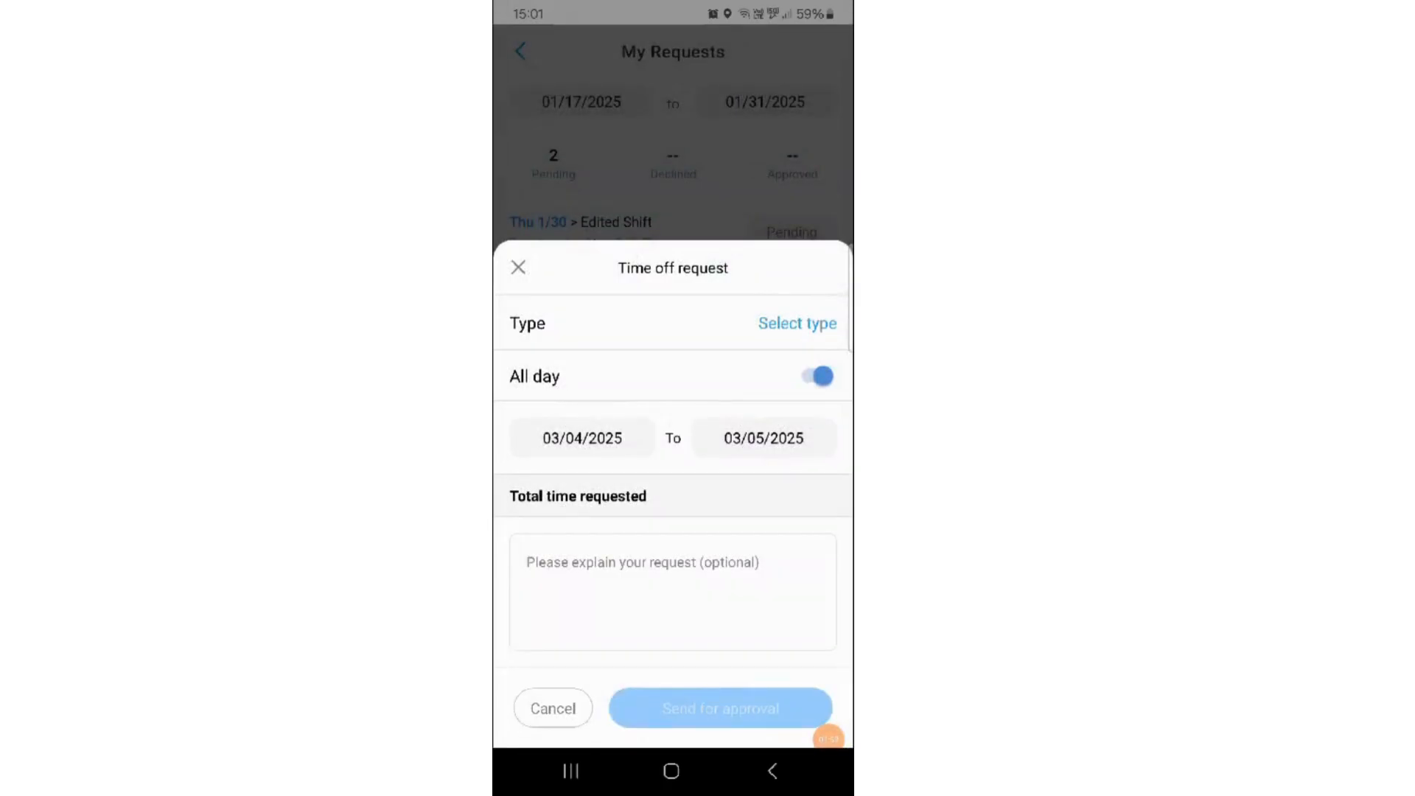
- Assign the Time Off policy to the absence request, send it for approval and leave the requests list
click(798, 323)
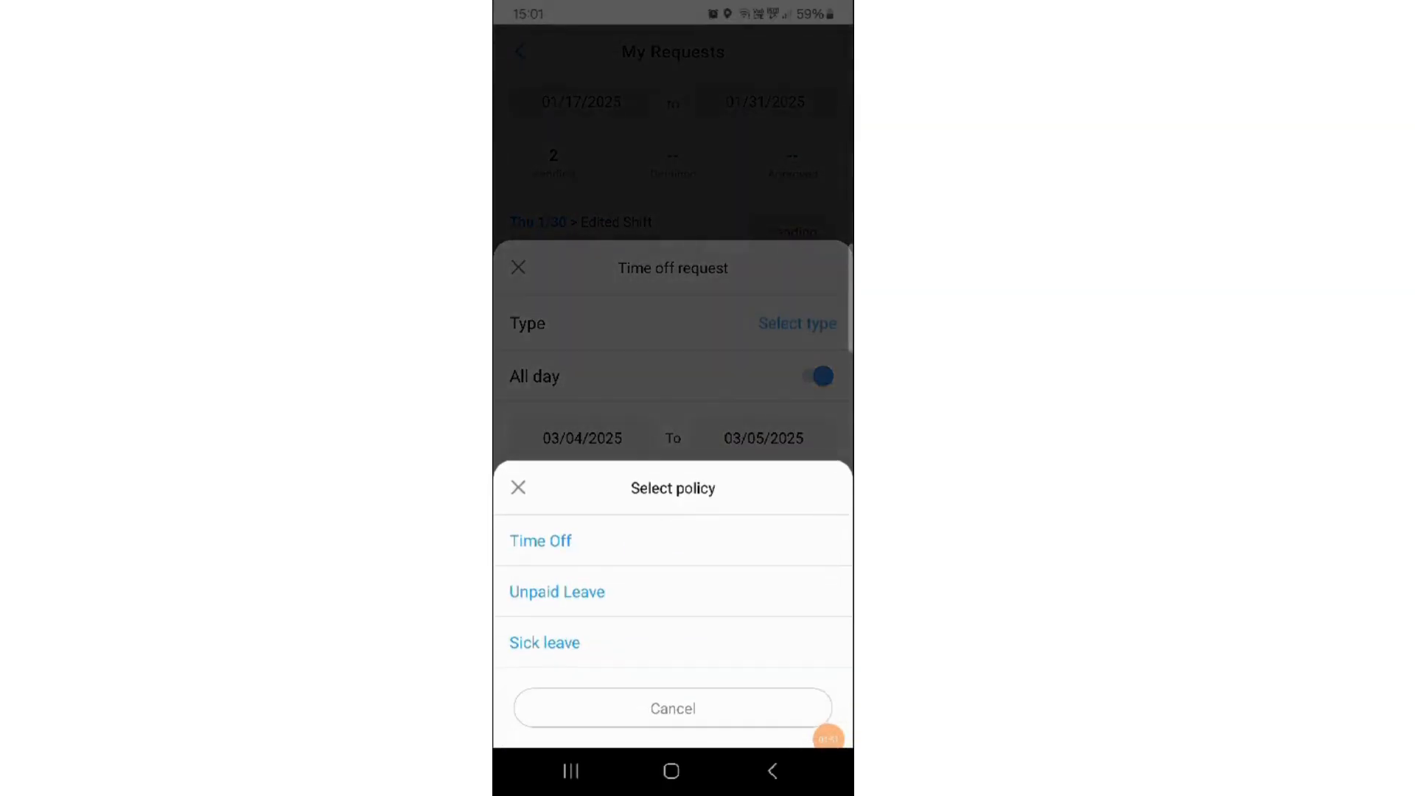
click(540, 540)
click(721, 708)
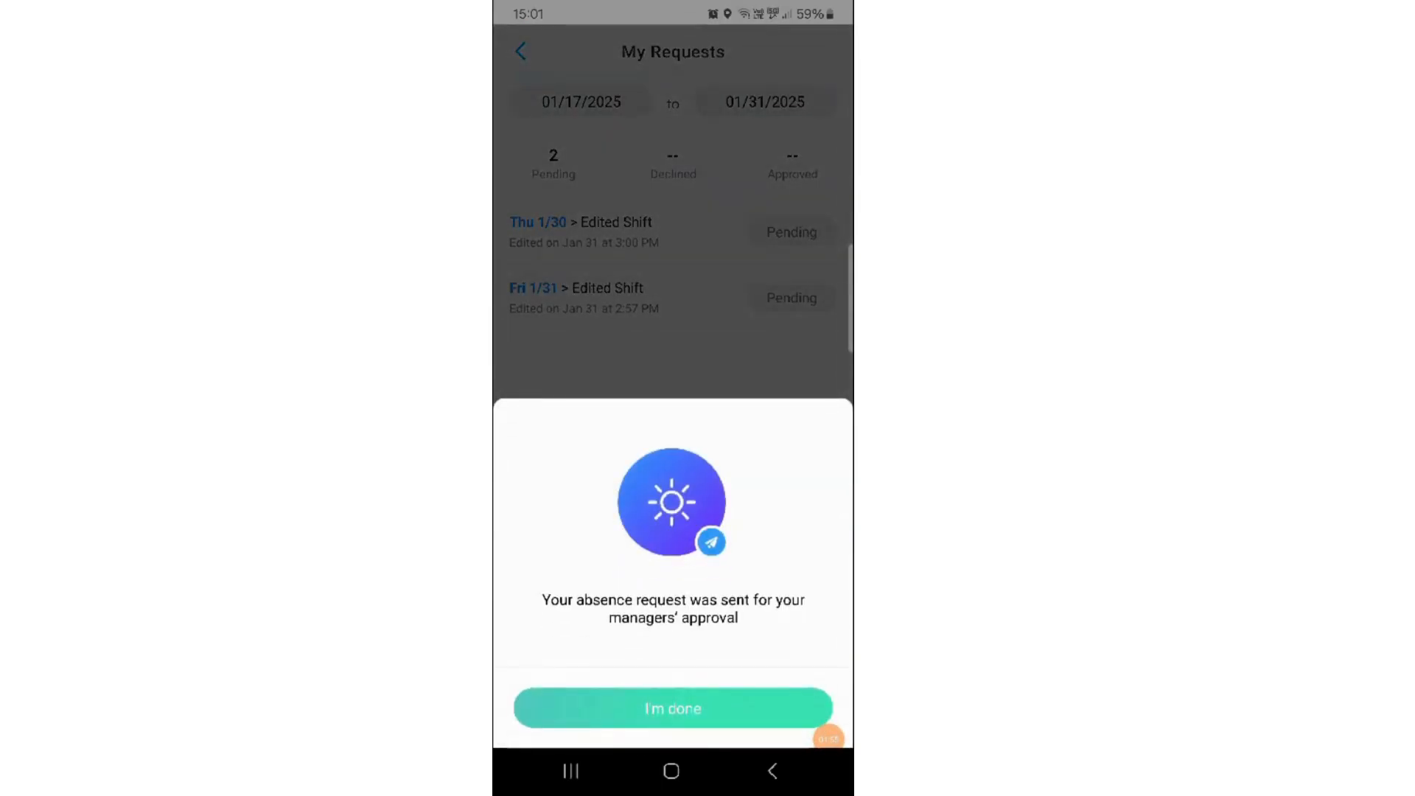
click(673, 708)
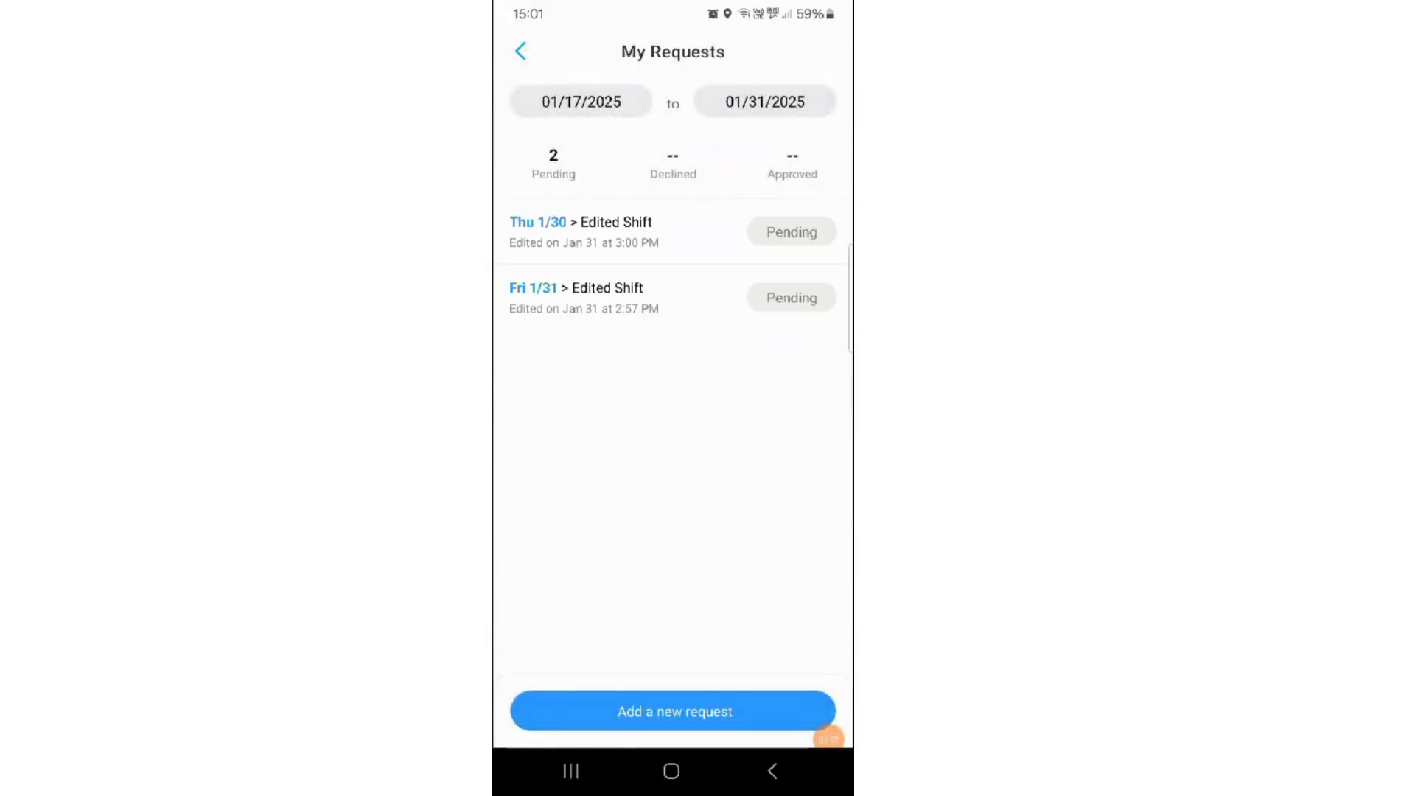
click(520, 51)
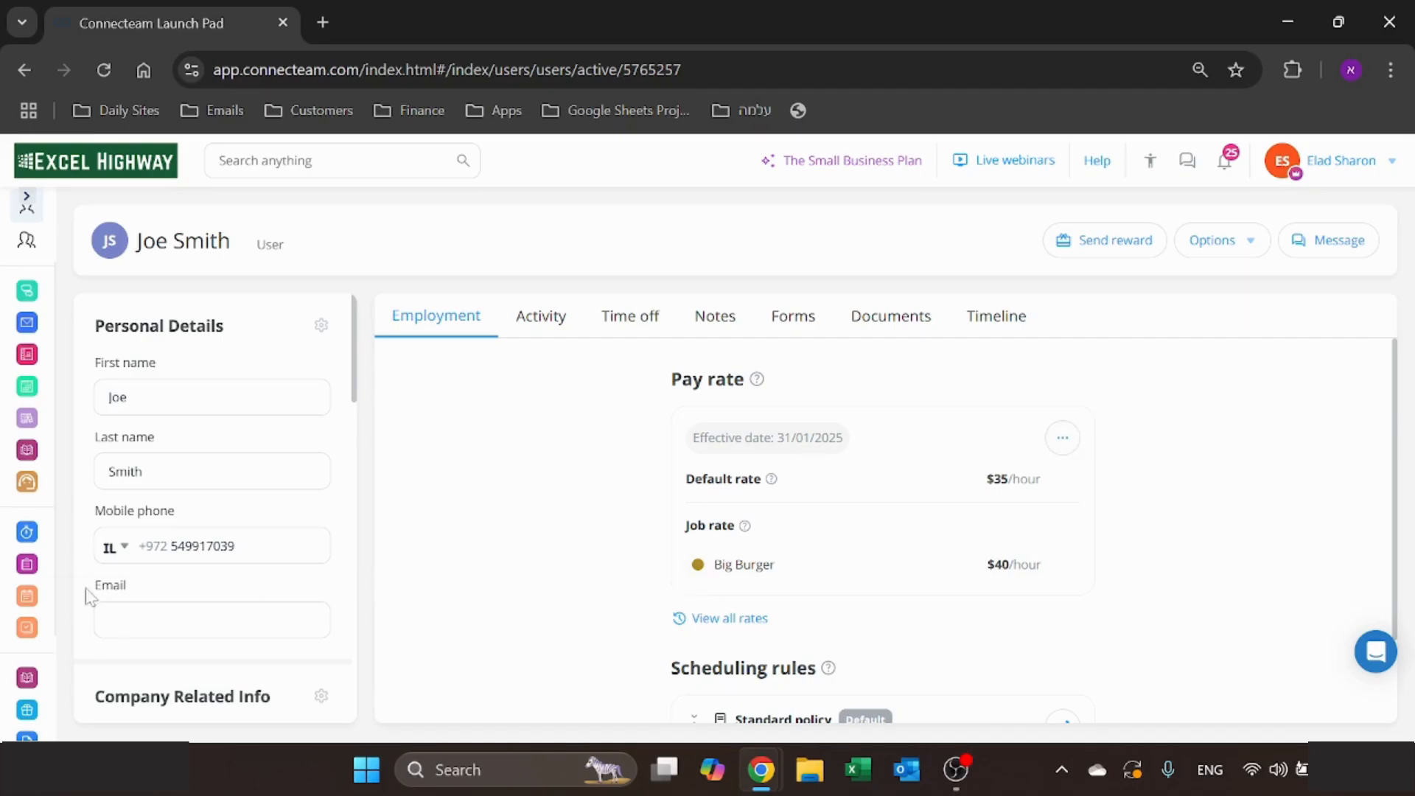
- Switch to the web app and examine the direct payroll integrations offered in the Time Clock settings
click(10, 532)
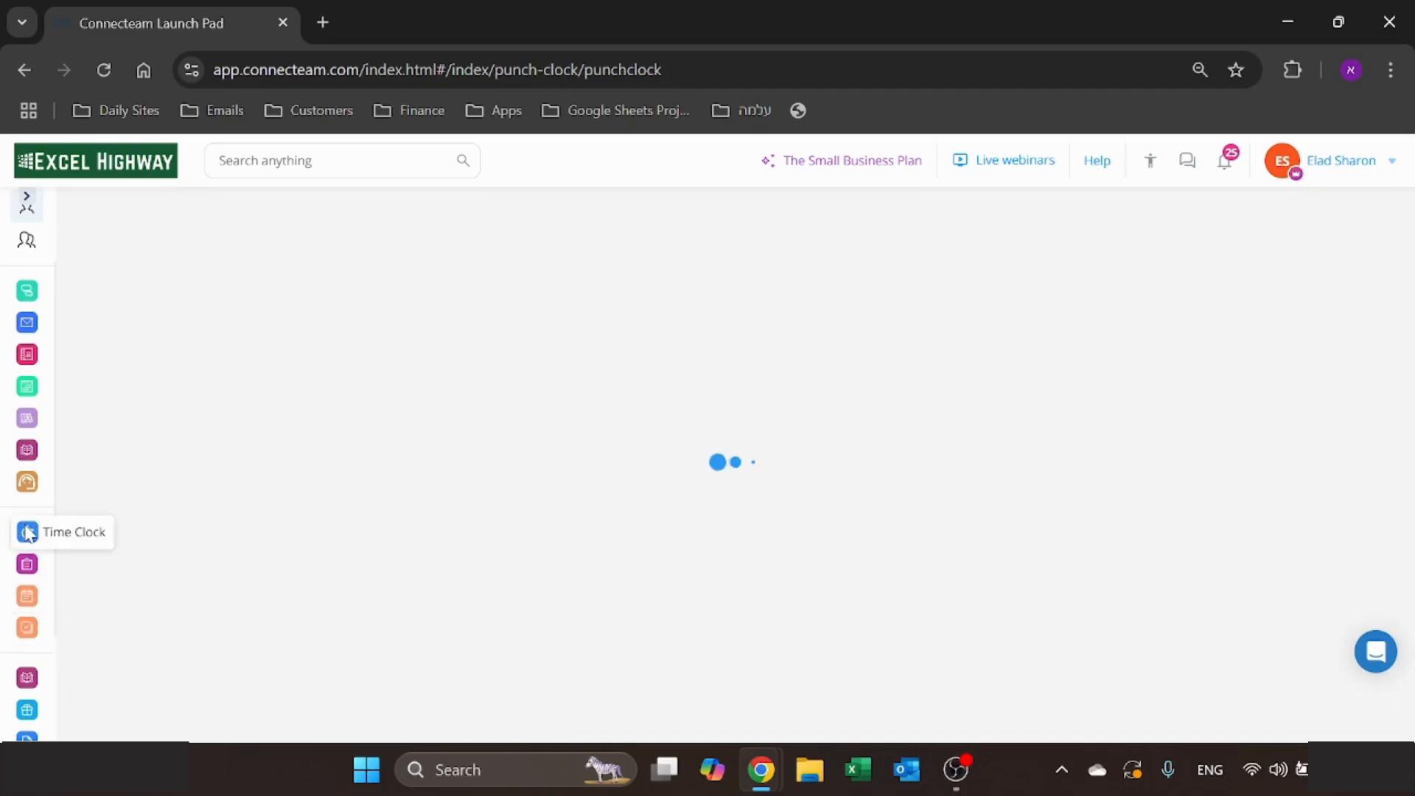
click(272, 688)
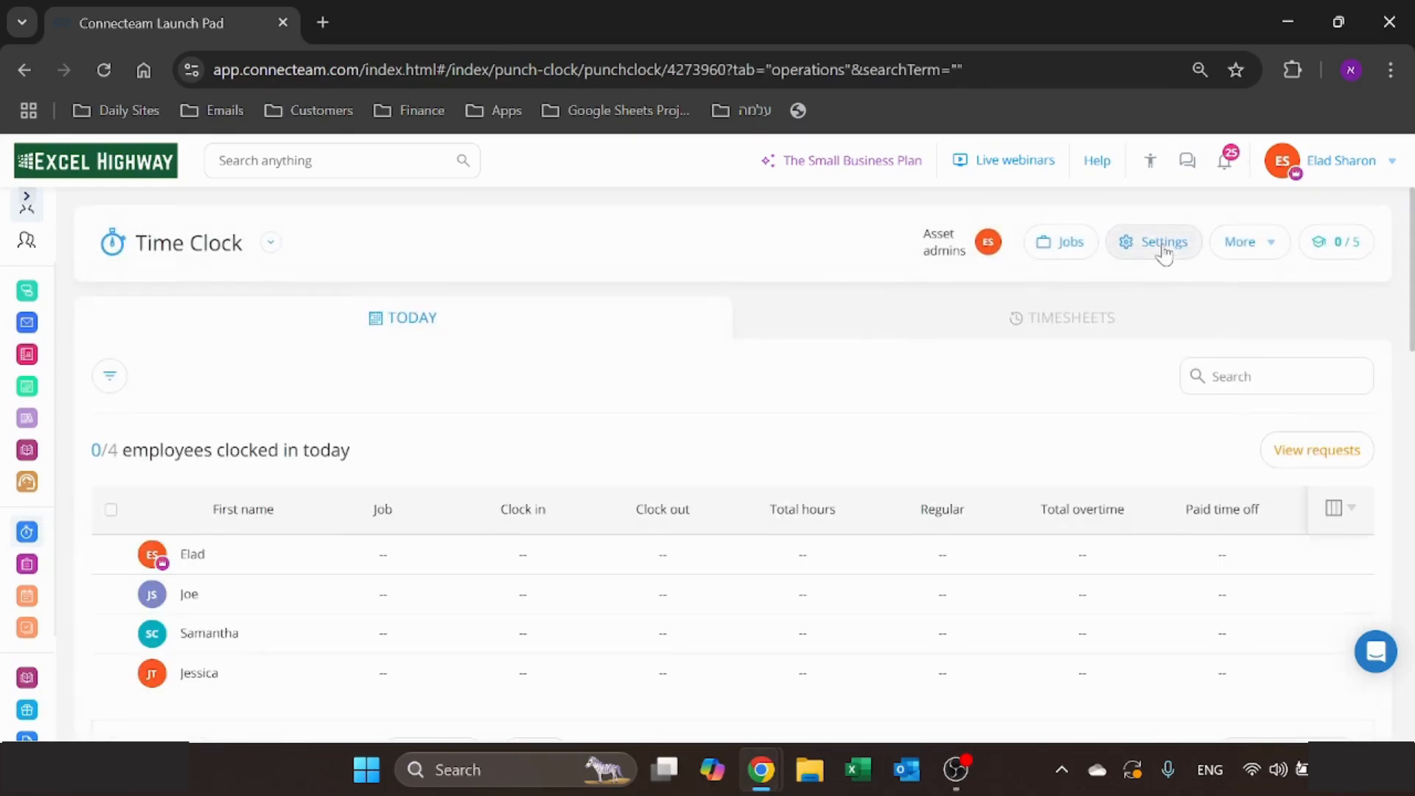
click(1179, 238)
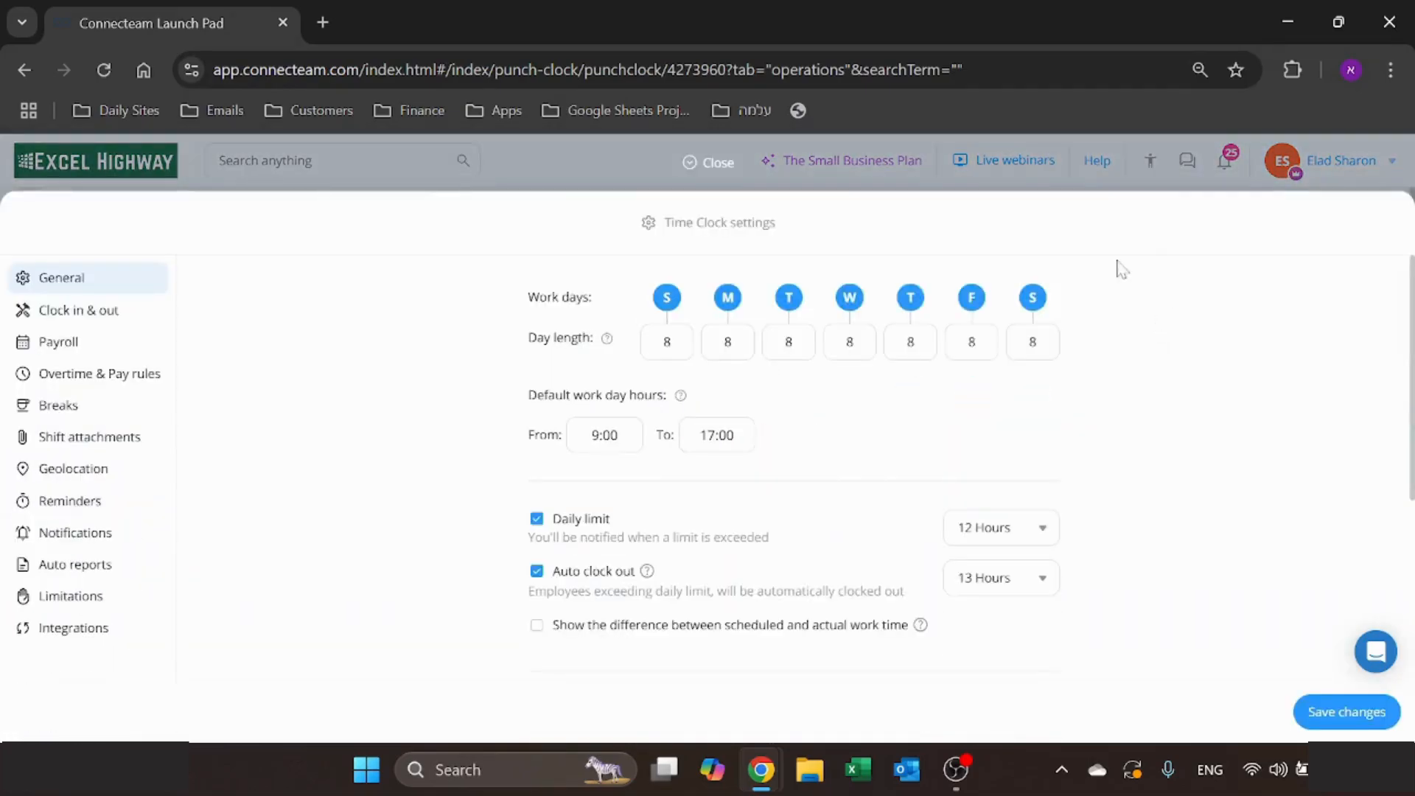
click(70, 629)
scroll(784, 413, down, 2)
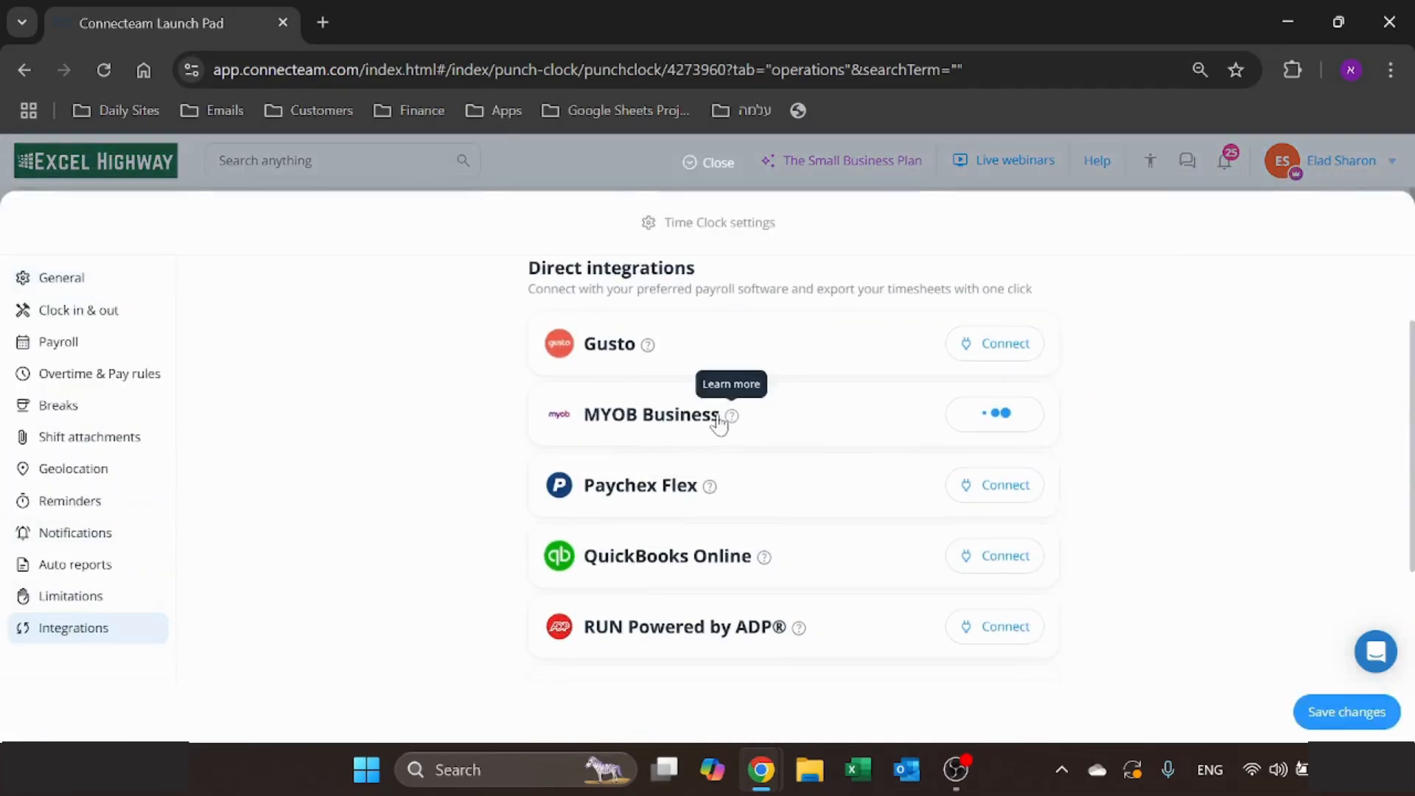
scroll(467, 421, down, 3)
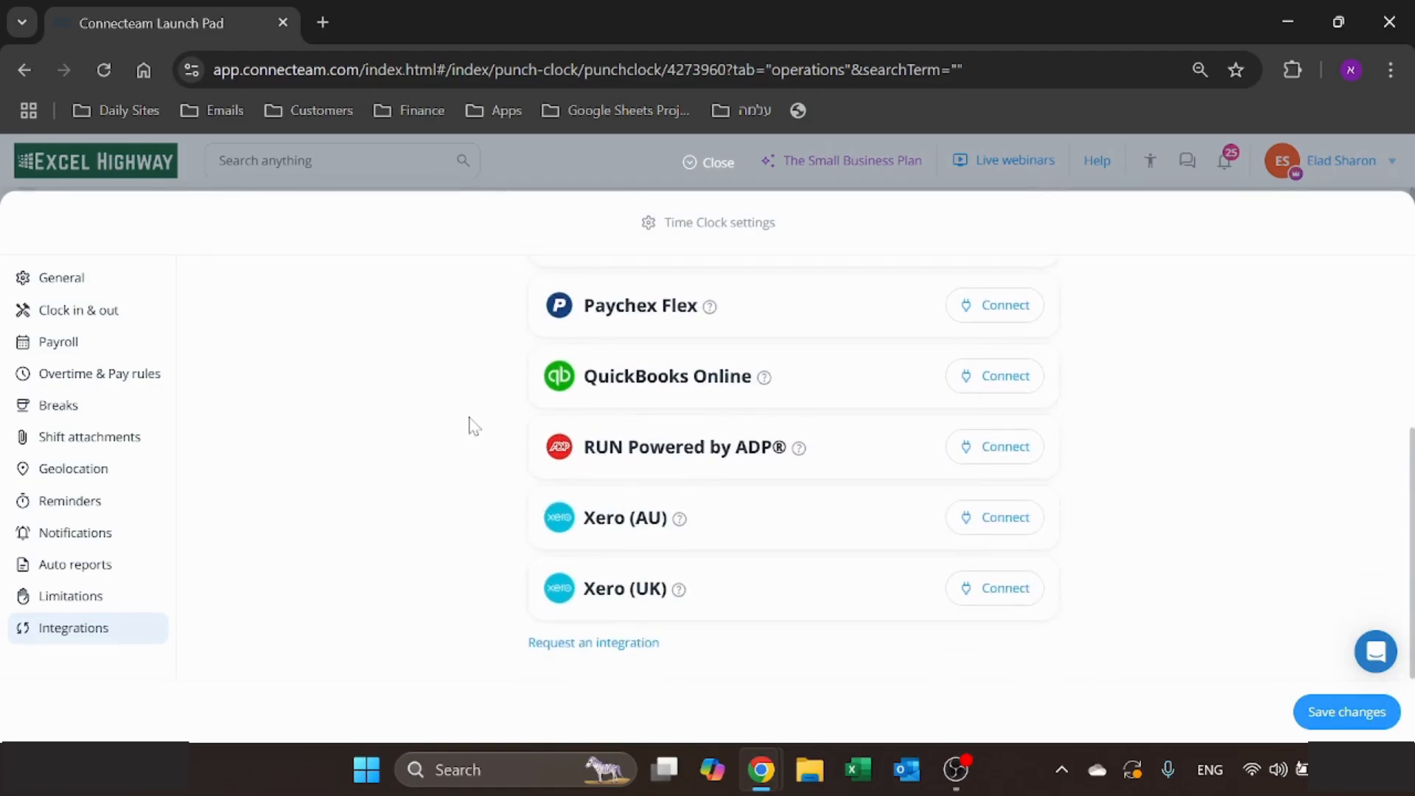
scroll(492, 410, up, 5)
scroll(493, 410, down, 5)
scroll(421, 477, up, 1)
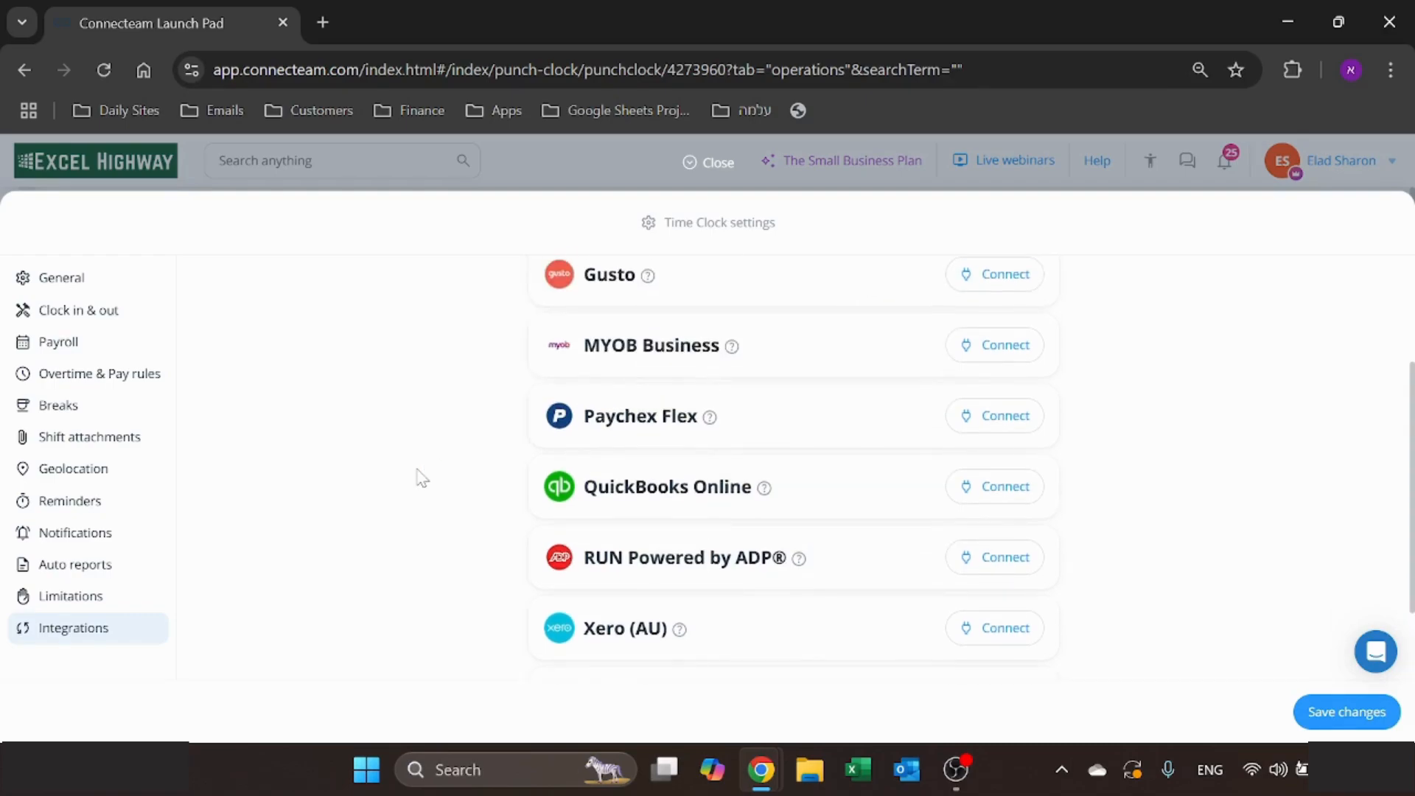
scroll(422, 478, up, 2)
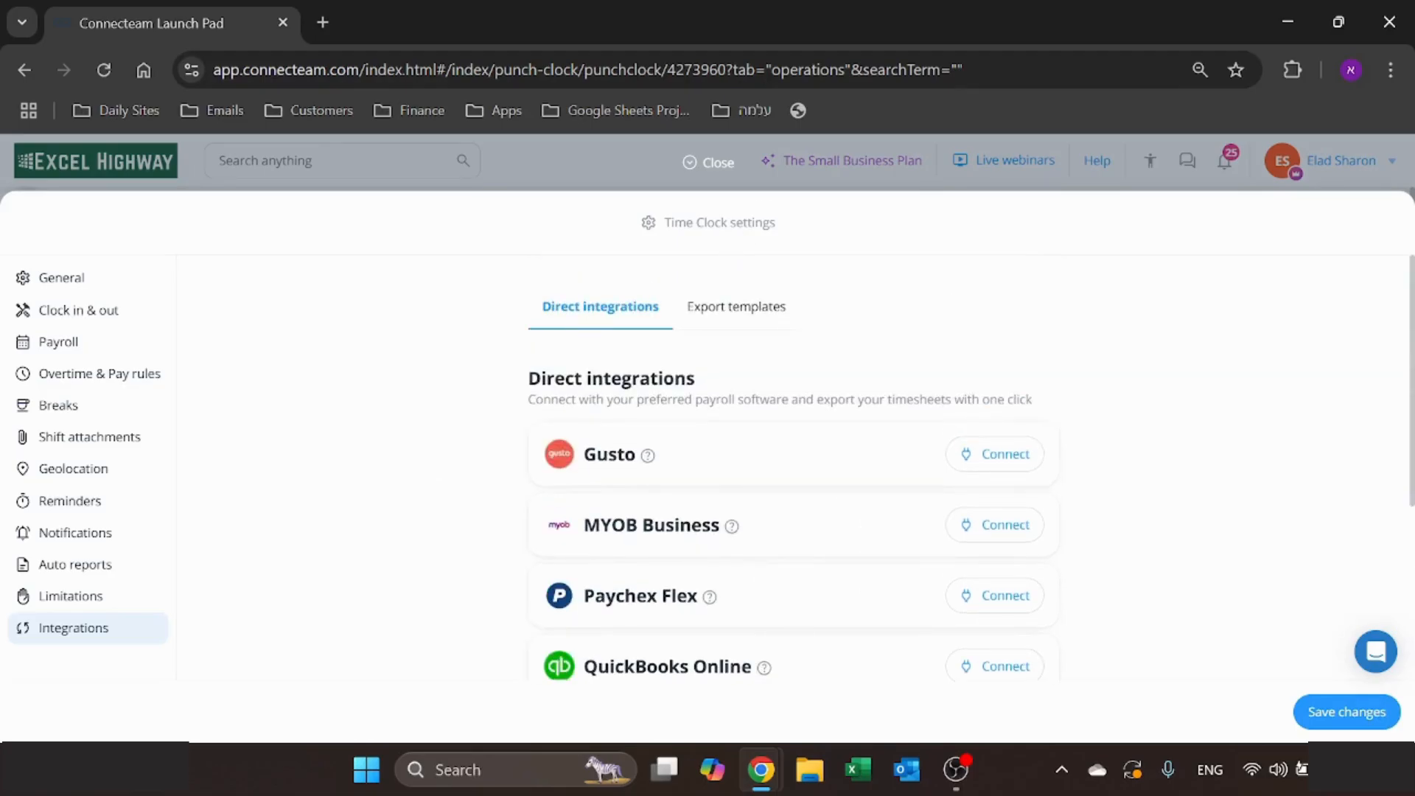
click(712, 162)
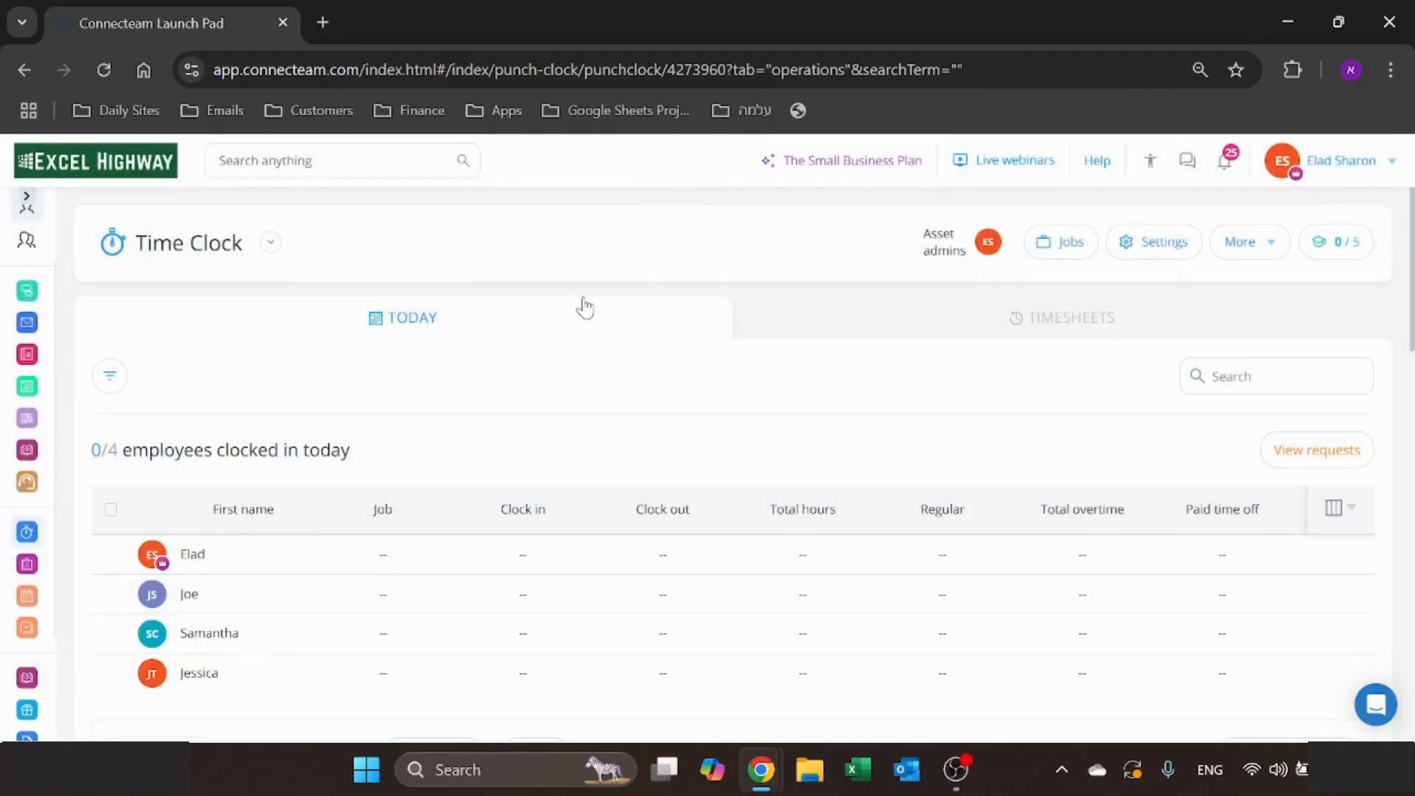
- Open the first listed employee's timesheet from the Time Clock, view its export options and close it
click(1243, 243)
click(193, 560)
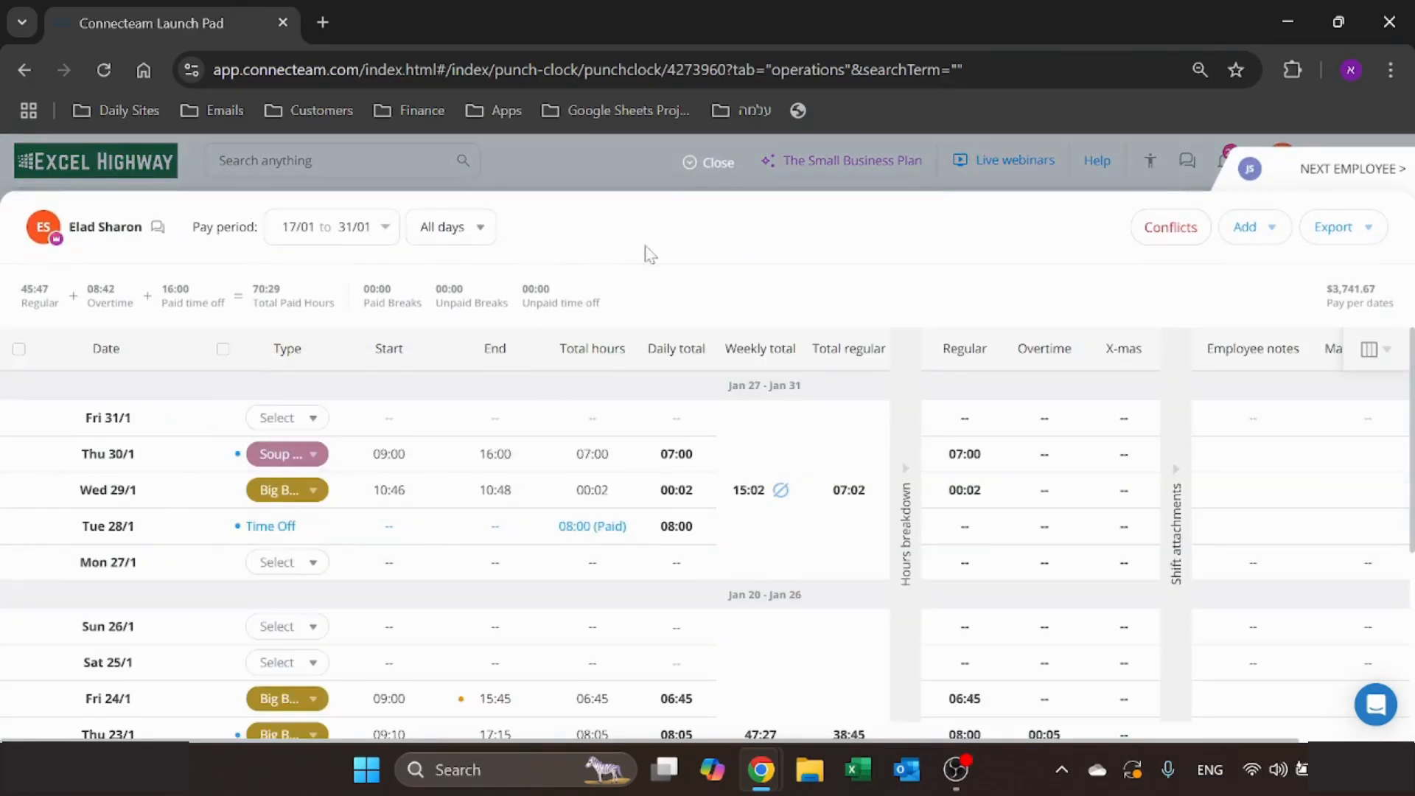
click(1384, 236)
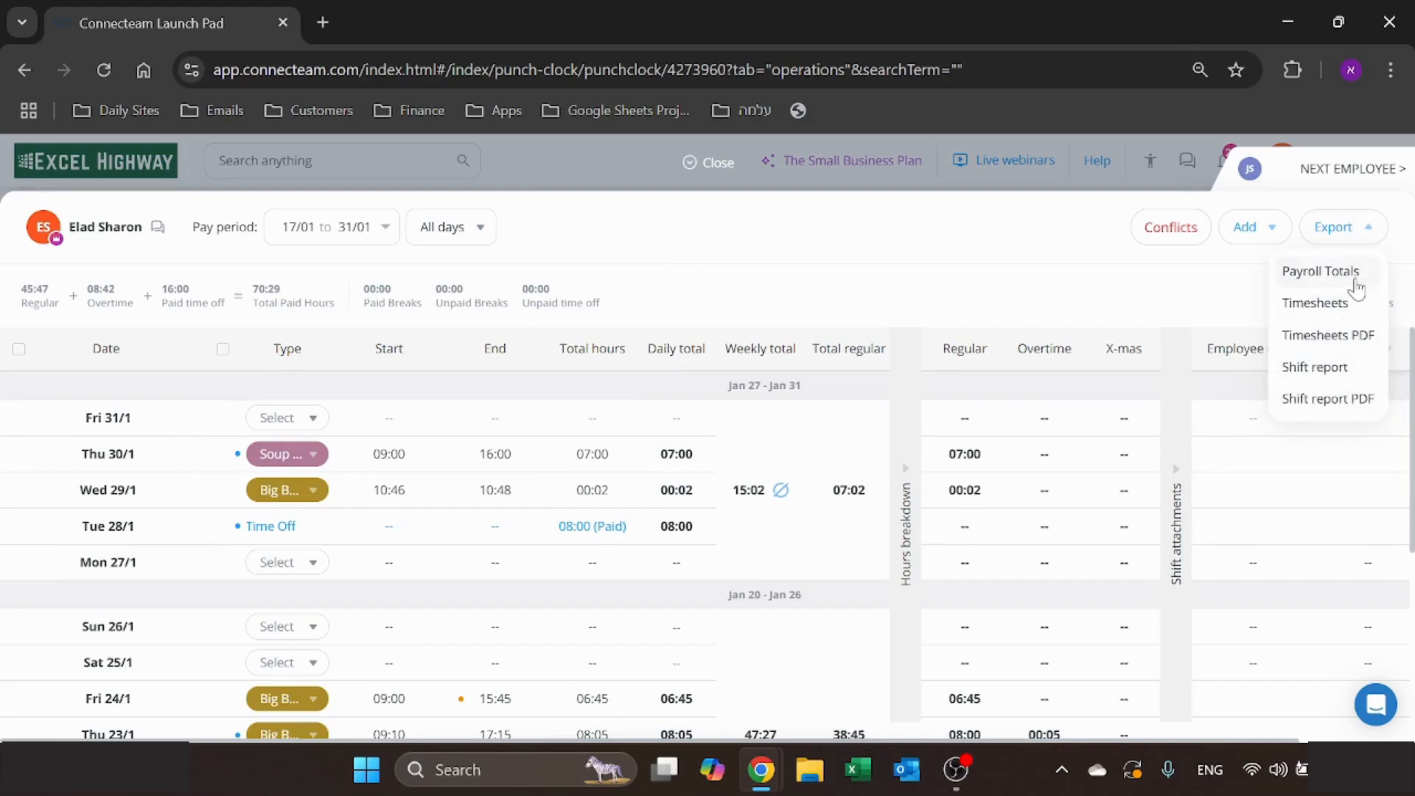
click(1395, 224)
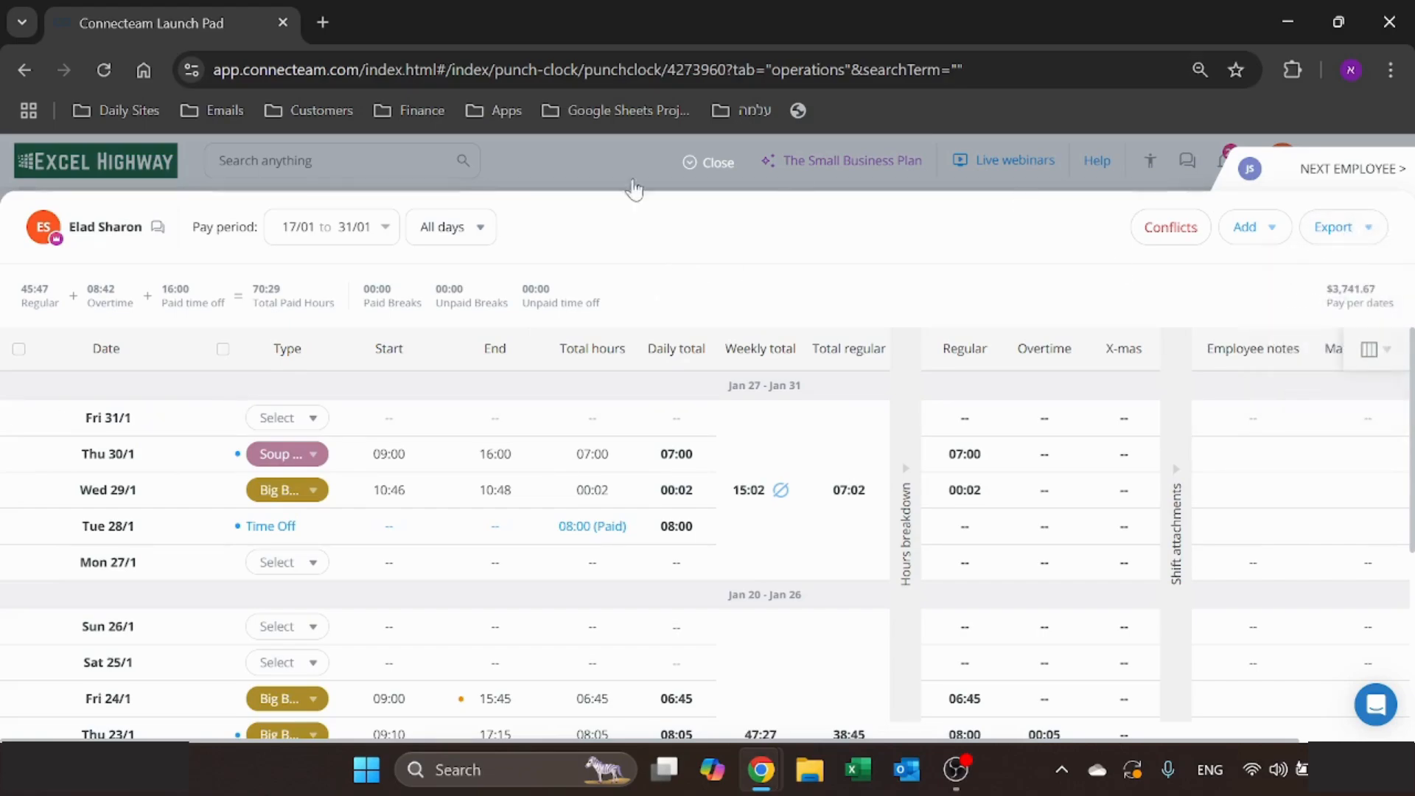
click(710, 162)
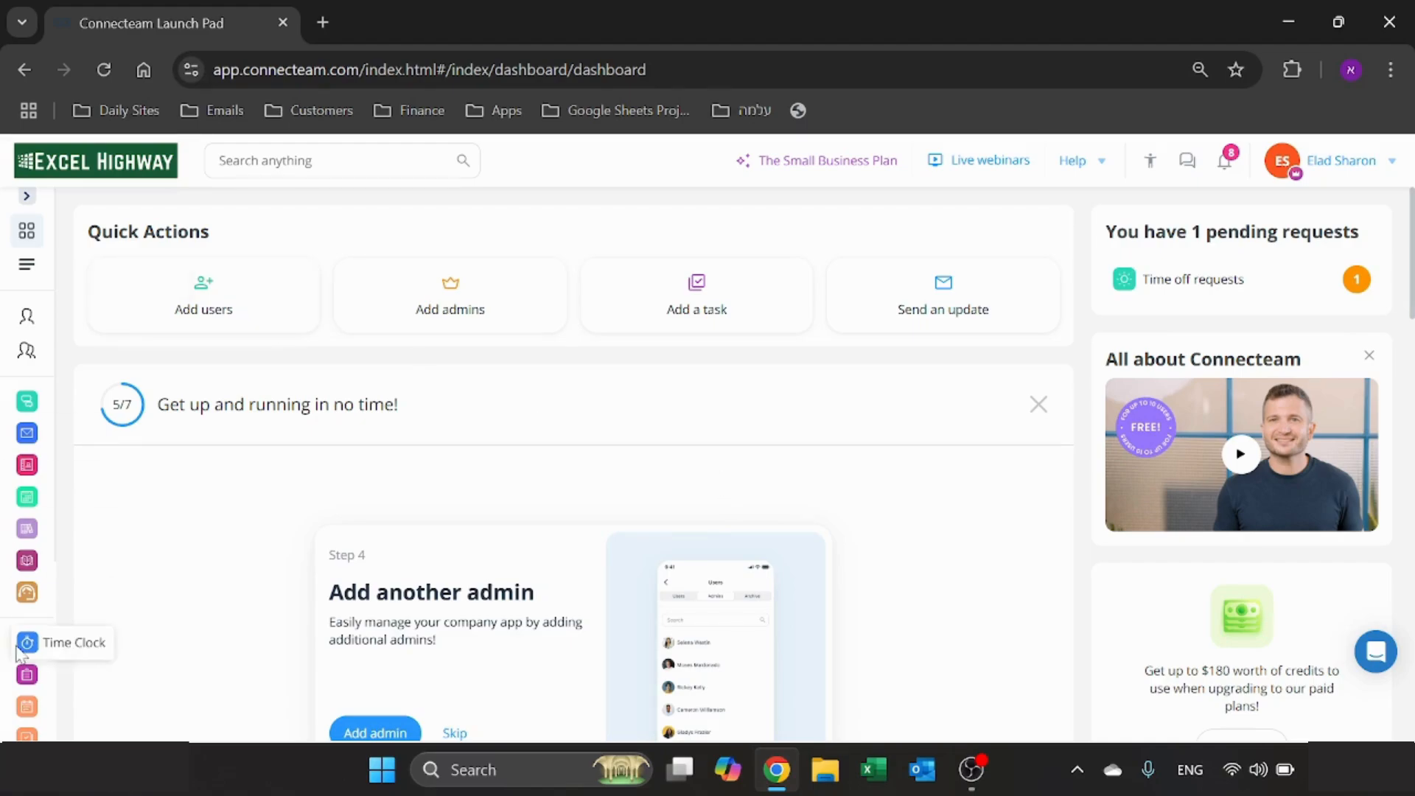
- Open the Job Scheduler from job scheduling and look through the employees' shifts for the week of Dec 30 to Jan 5
click(28, 708)
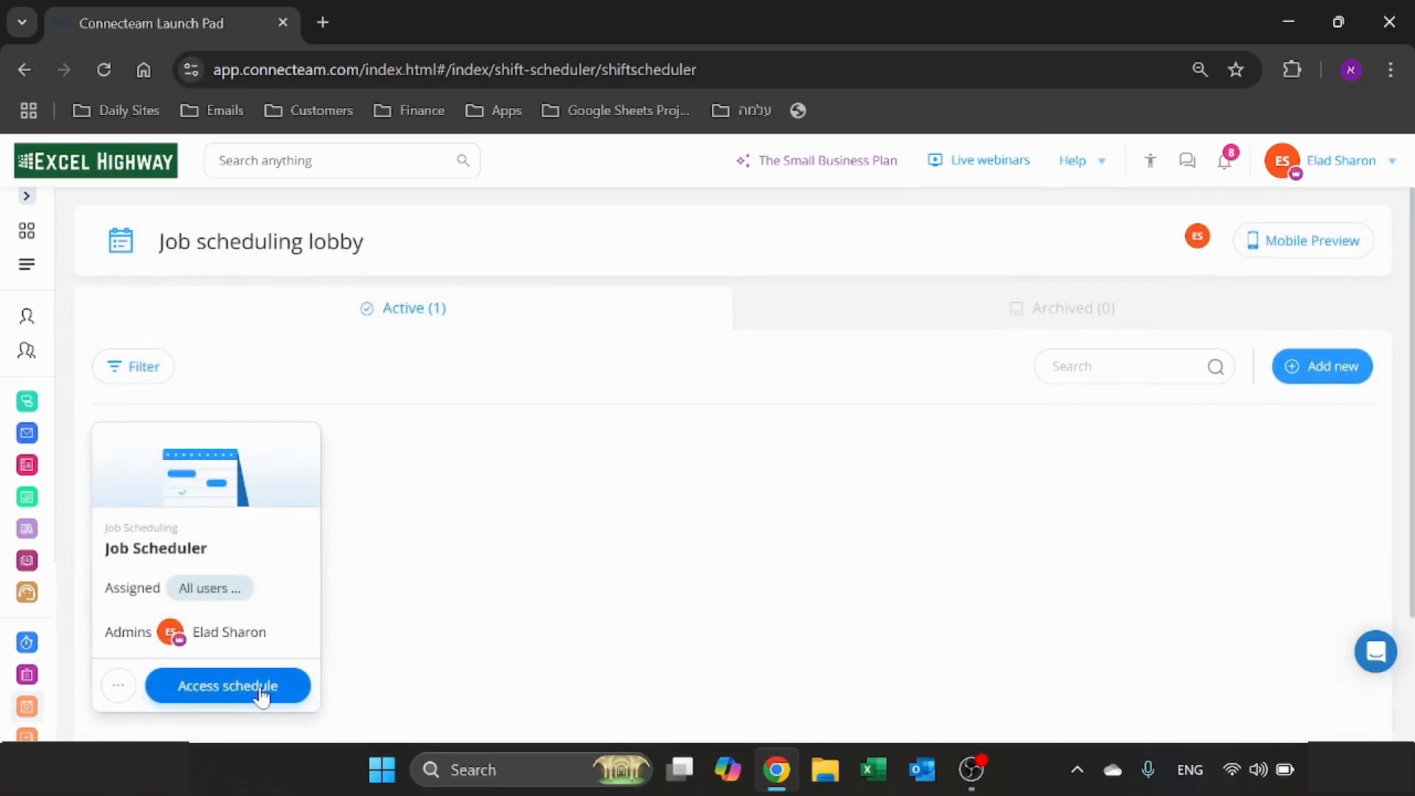
click(259, 693)
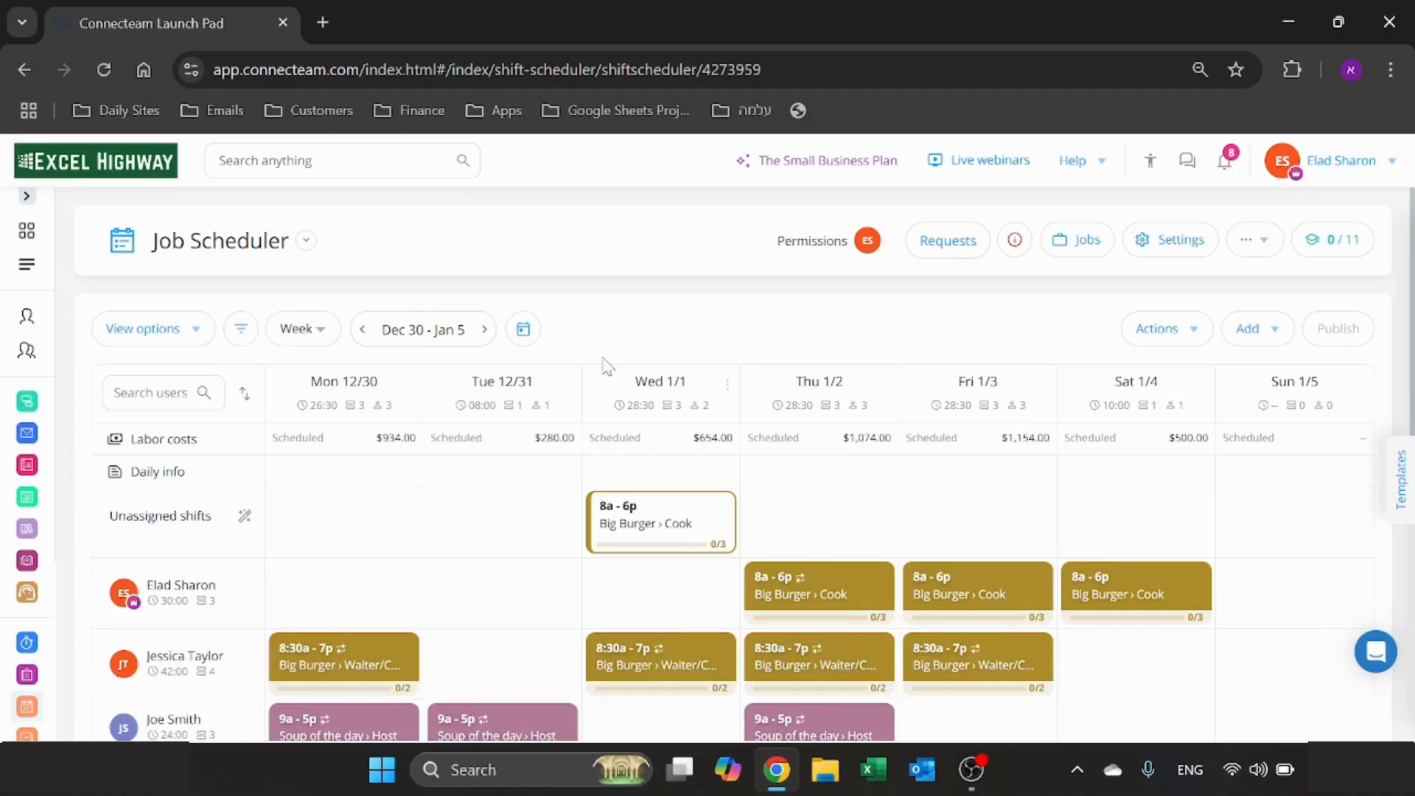
scroll(203, 558, down, 3)
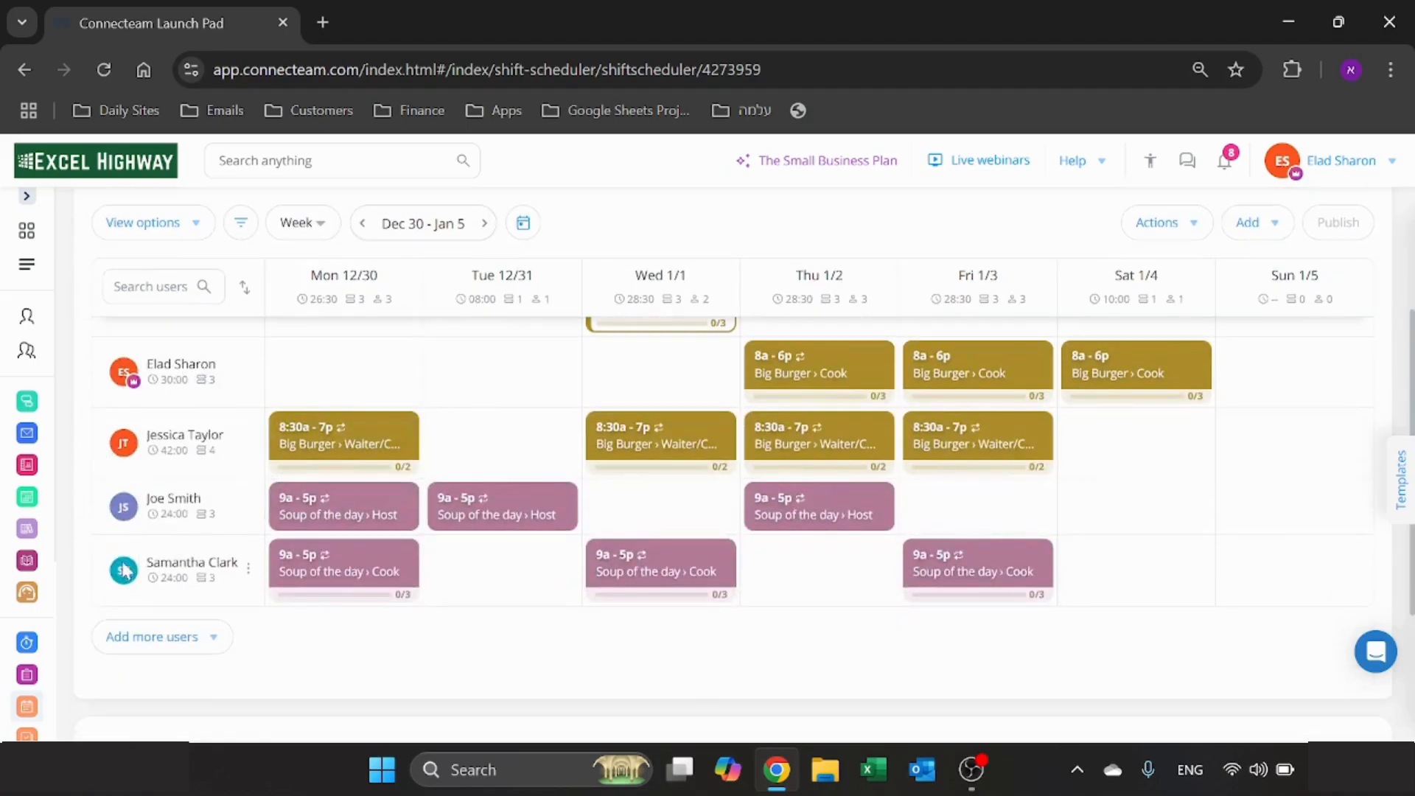
- Go to the week of Jan 13 - 19 and delete the first listed employee's Monday 8a - 6p Big Burger Cook shift
mouse_move(195, 381)
scroll(442, 479, up, 2)
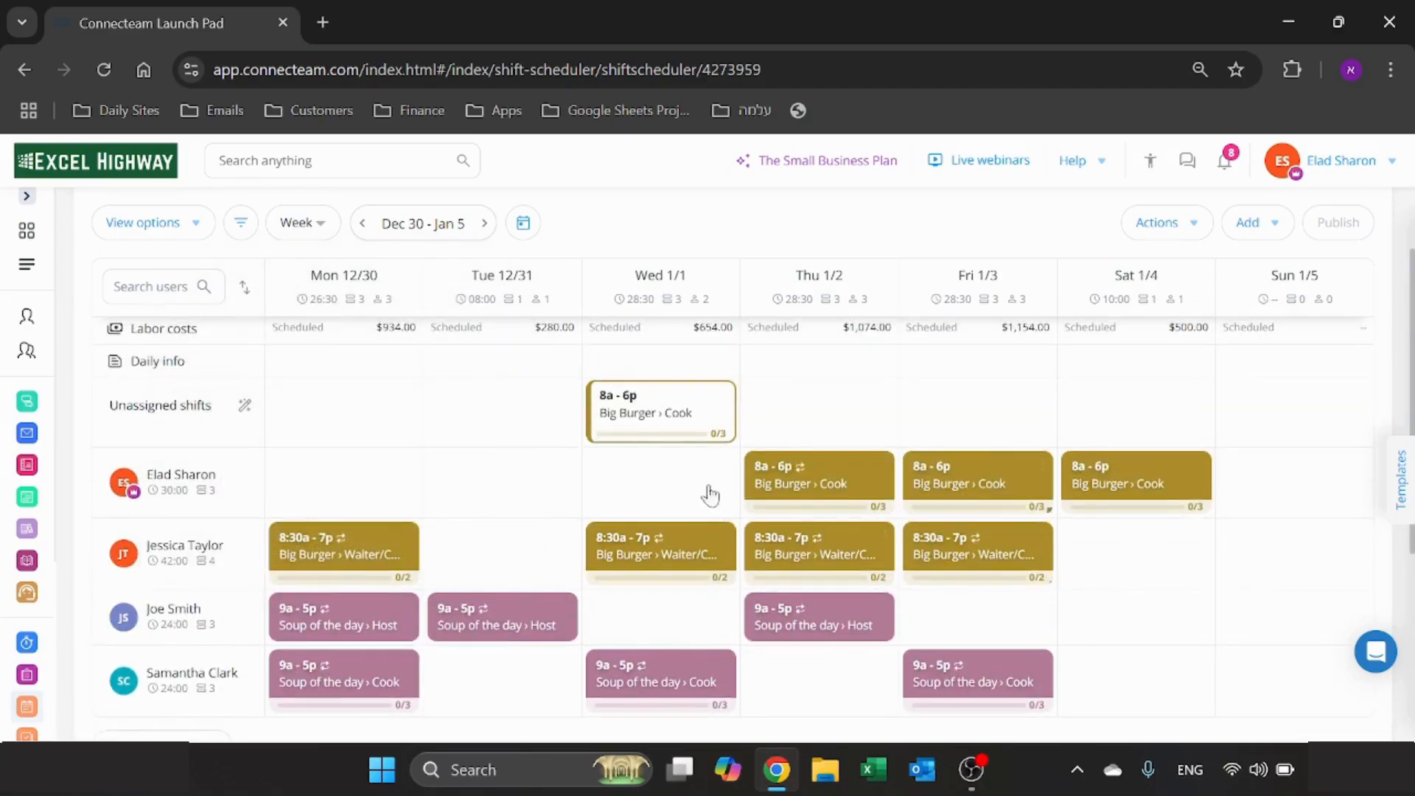
scroll(709, 635, up, 2)
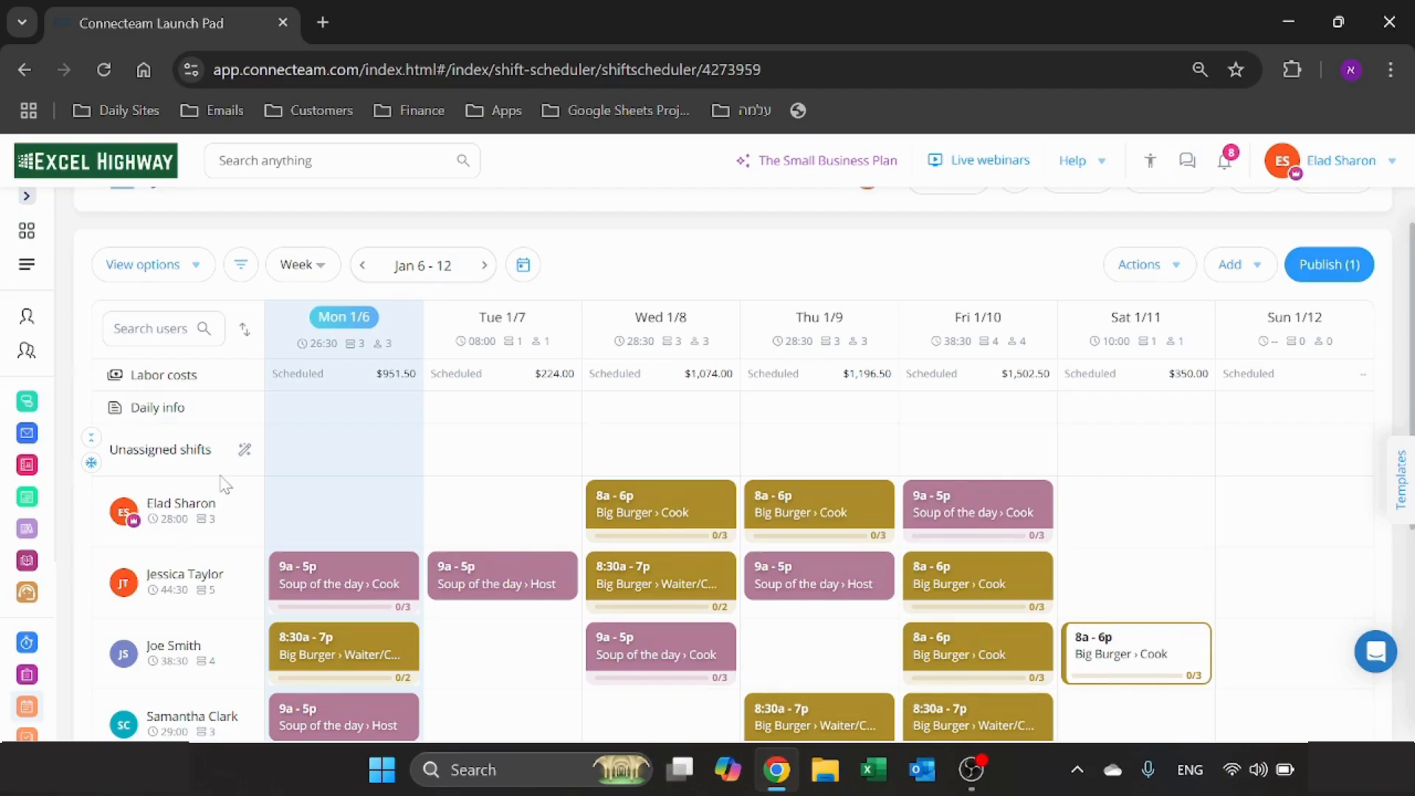
click(484, 266)
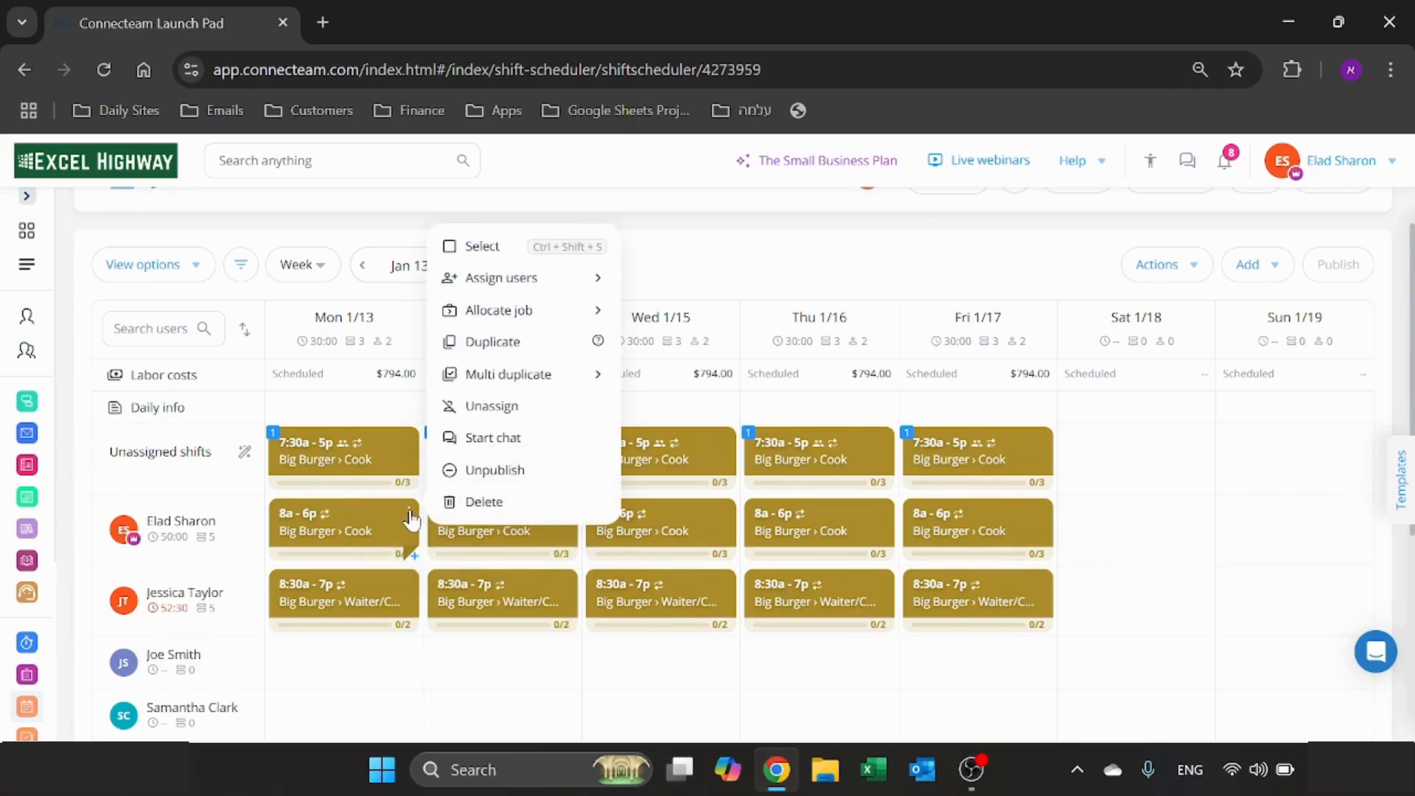
click(493, 501)
click(708, 588)
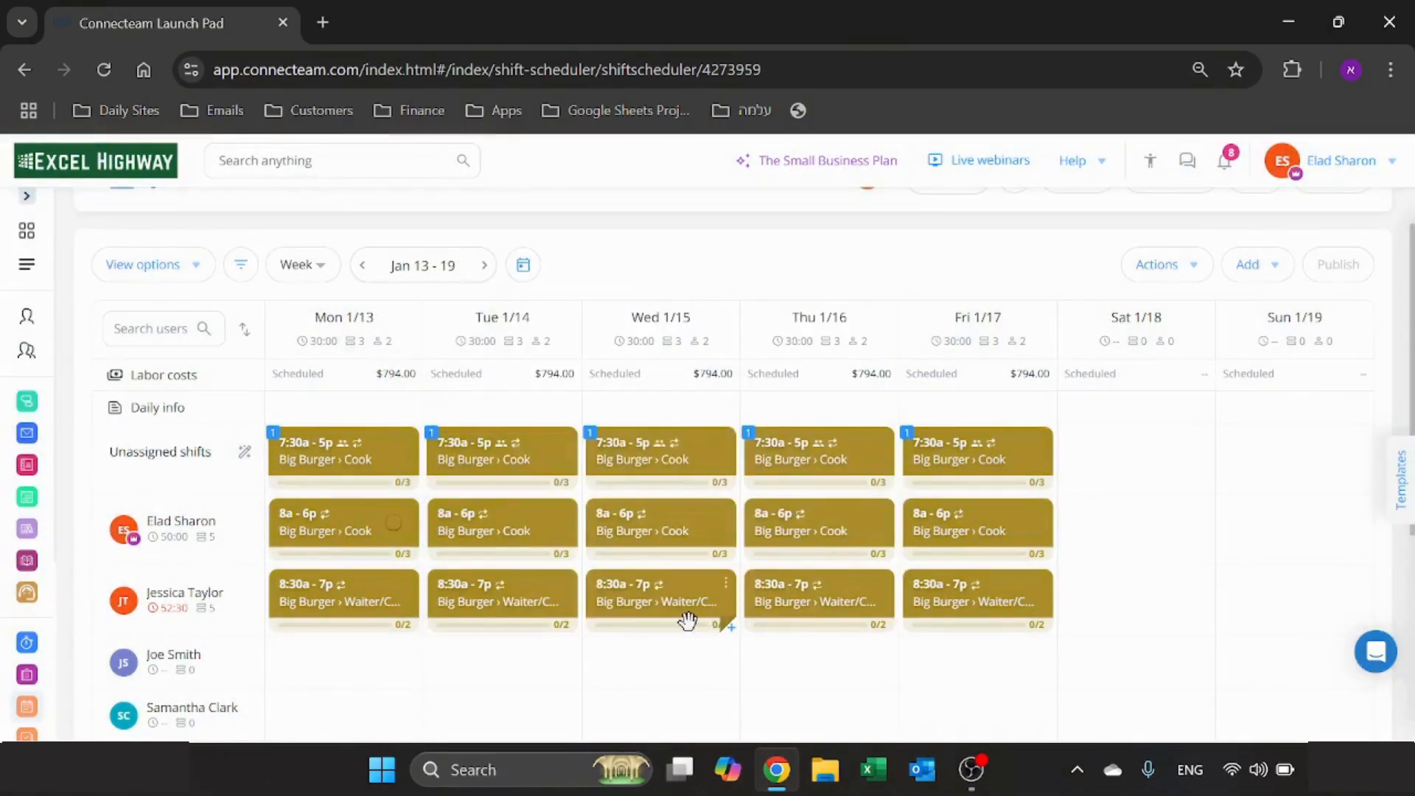
- Clear all shifts from the week of Jan 13 - 19
click(1193, 269)
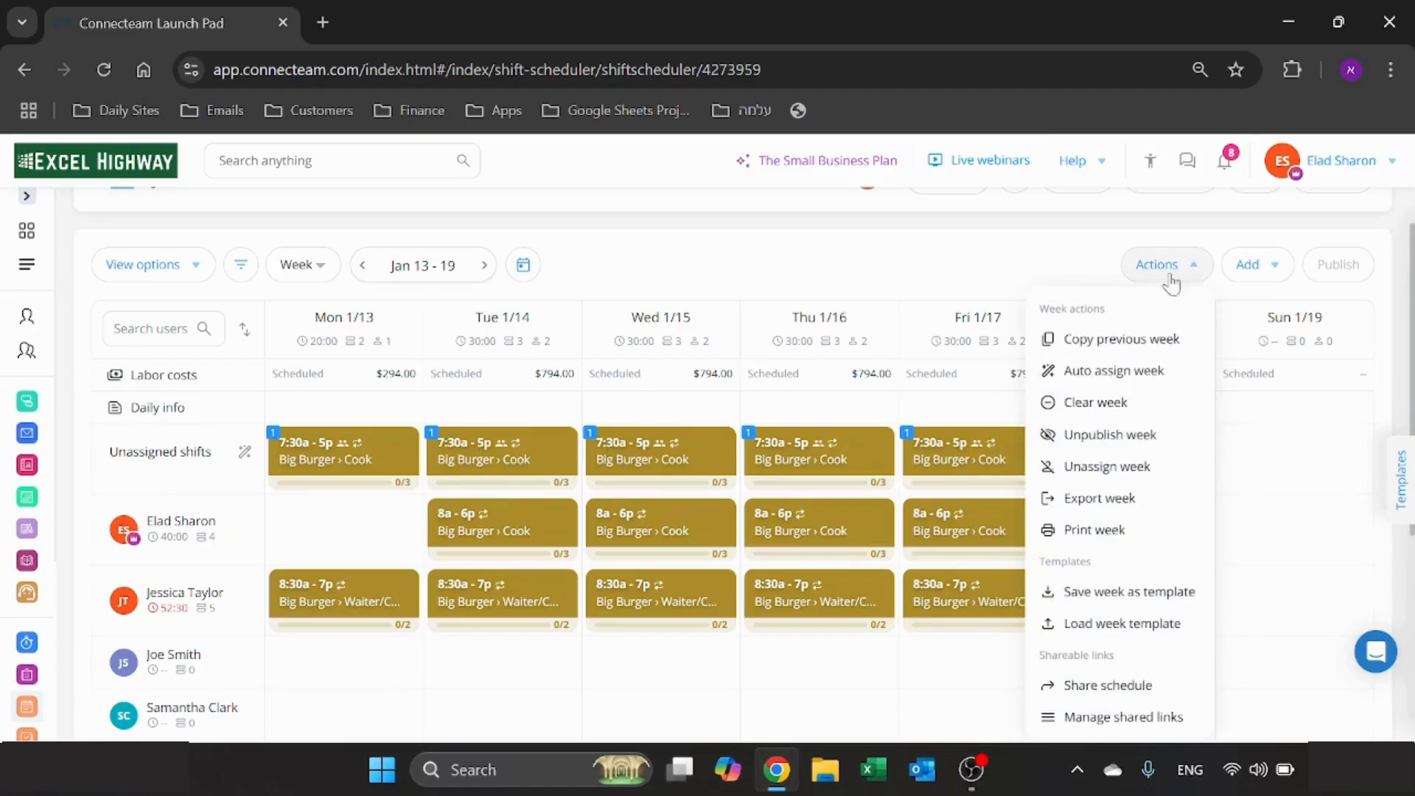
click(1112, 404)
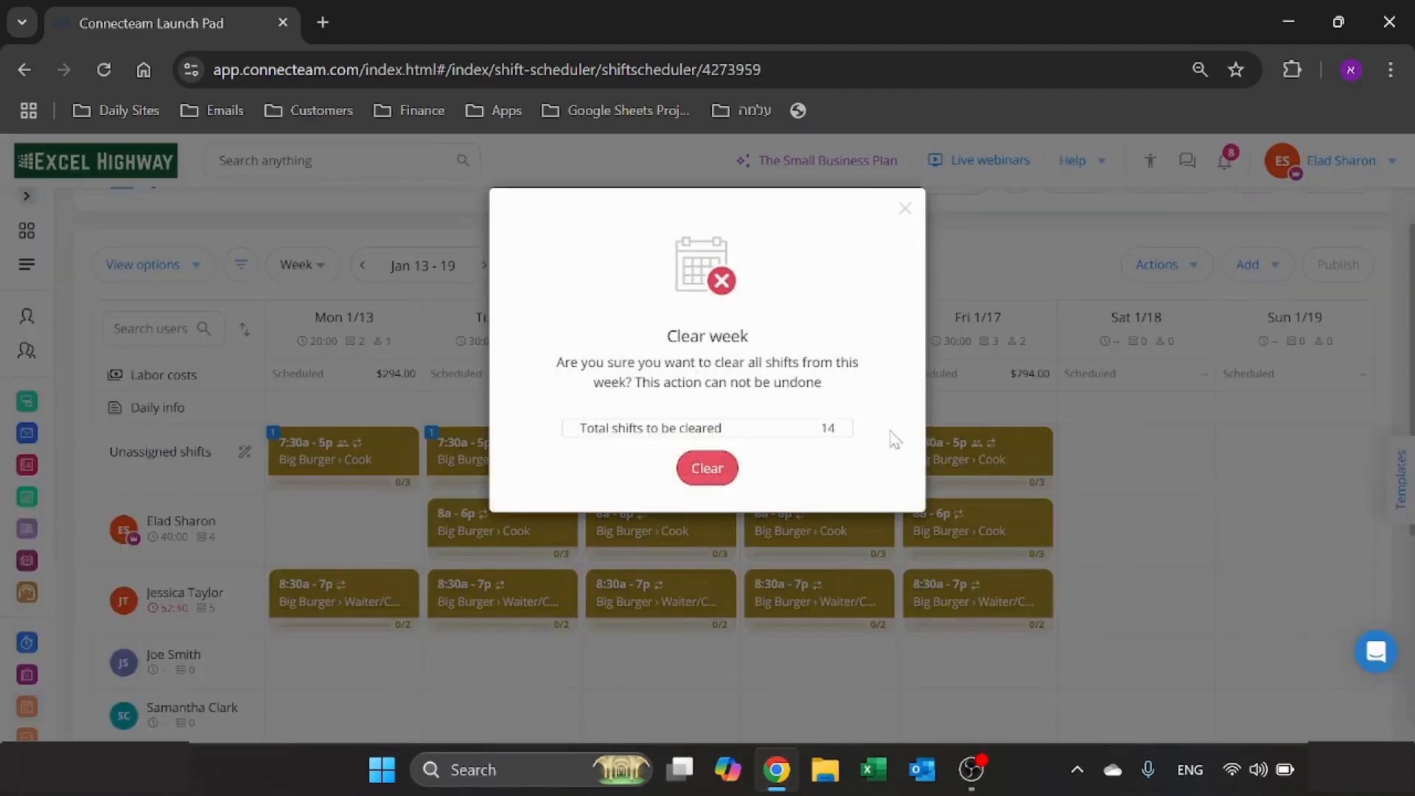
click(706, 470)
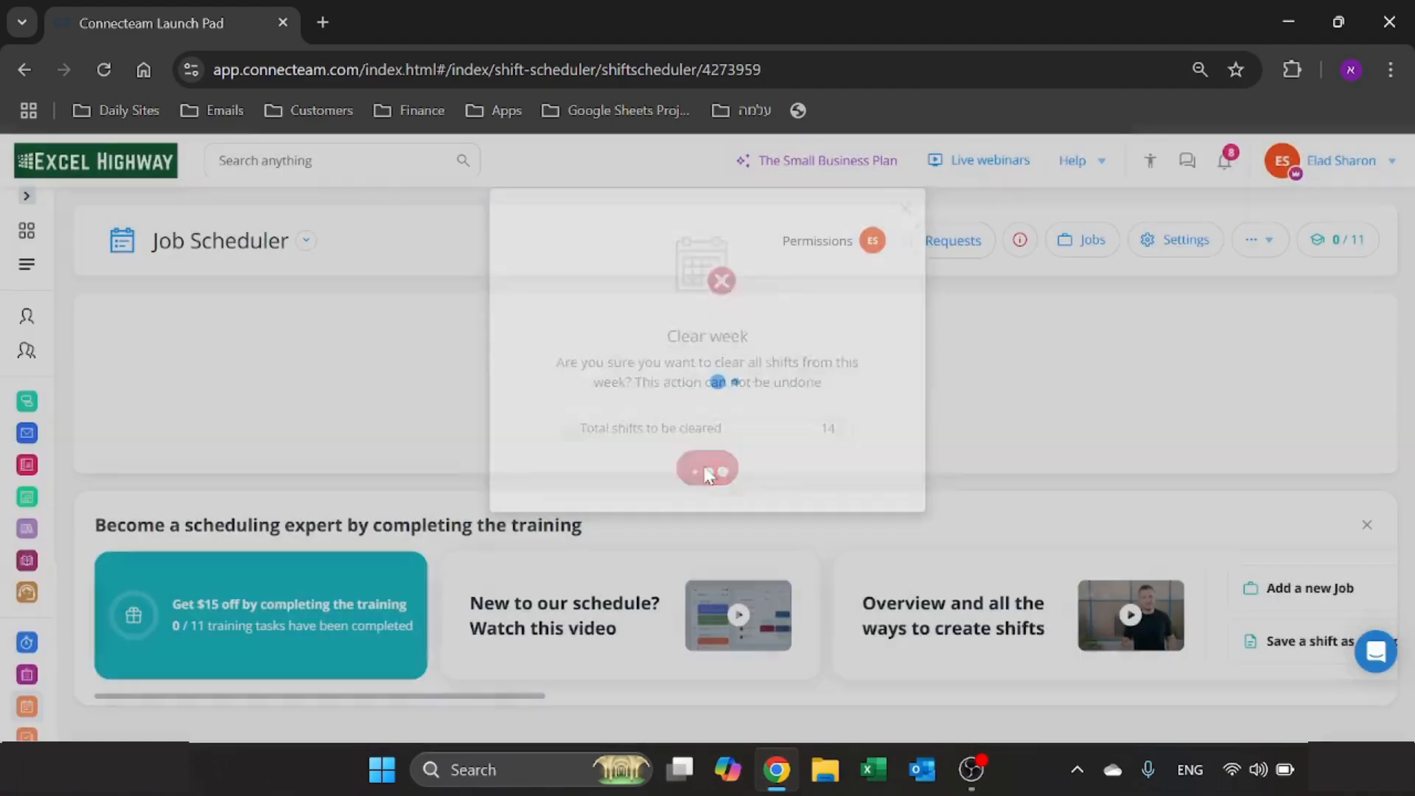
- Copy the previous week's shifts into the week of Jan 13 - 19 and look over the copied schedule
scroll(680, 544, down, 2)
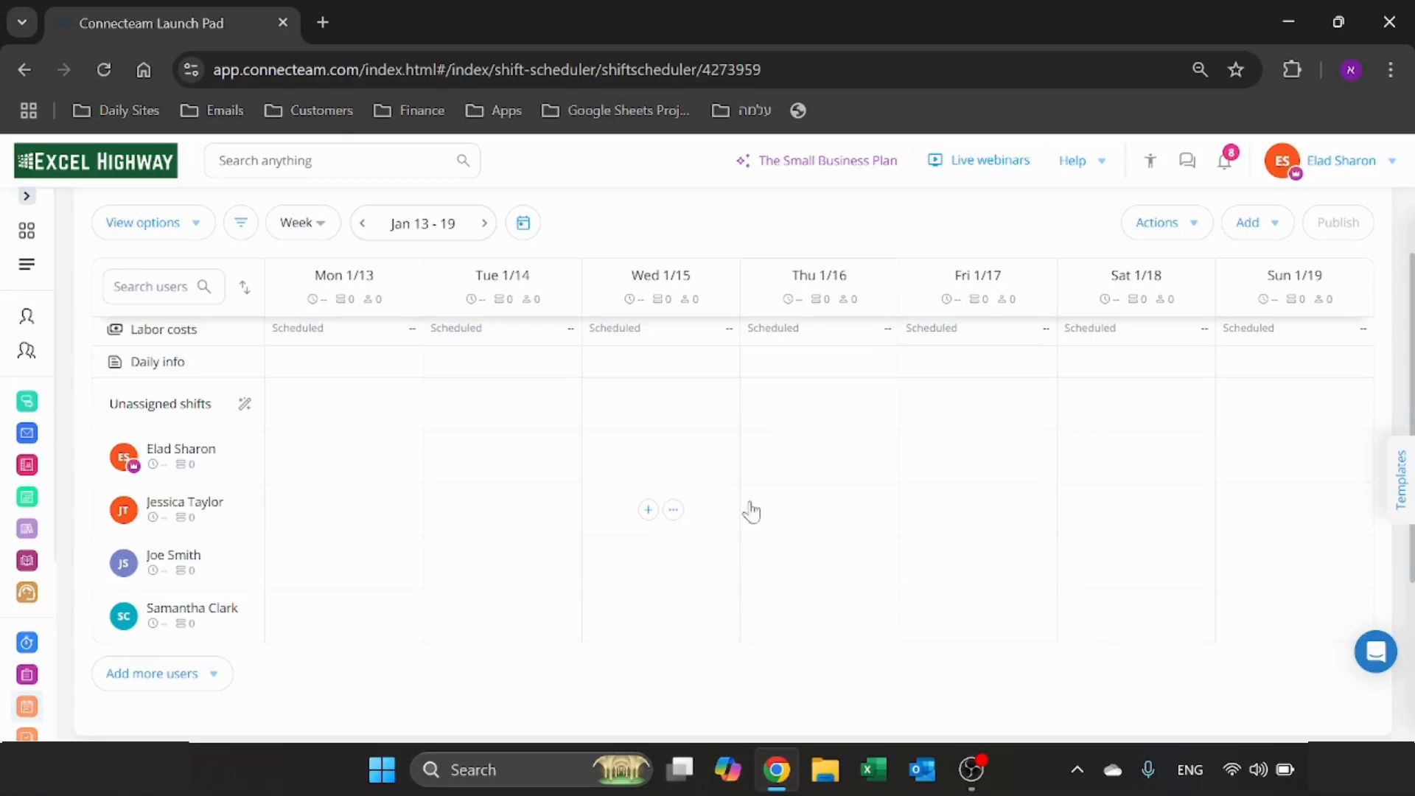
click(1194, 223)
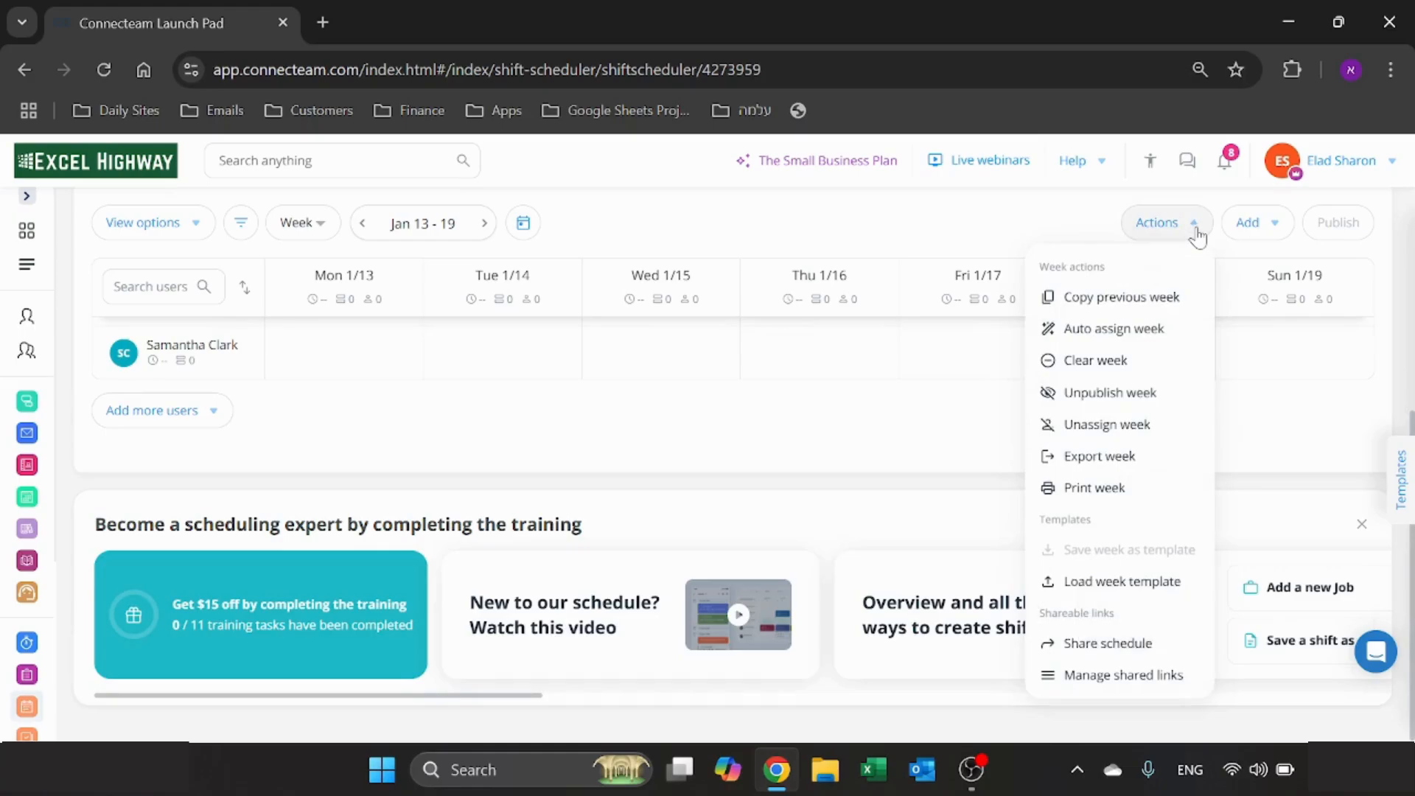
click(1138, 296)
click(692, 579)
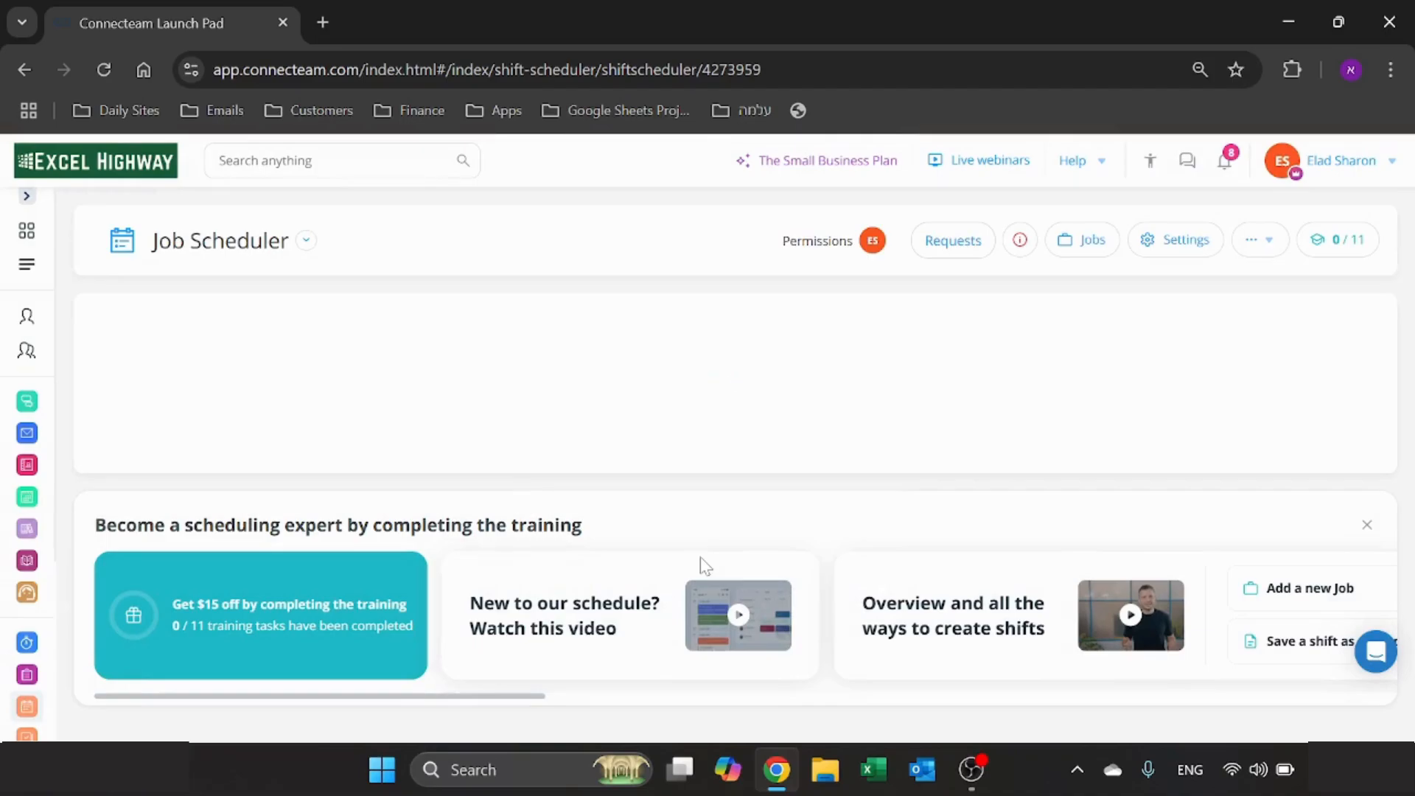
scroll(767, 515, down, 2)
scroll(822, 425, up, 1)
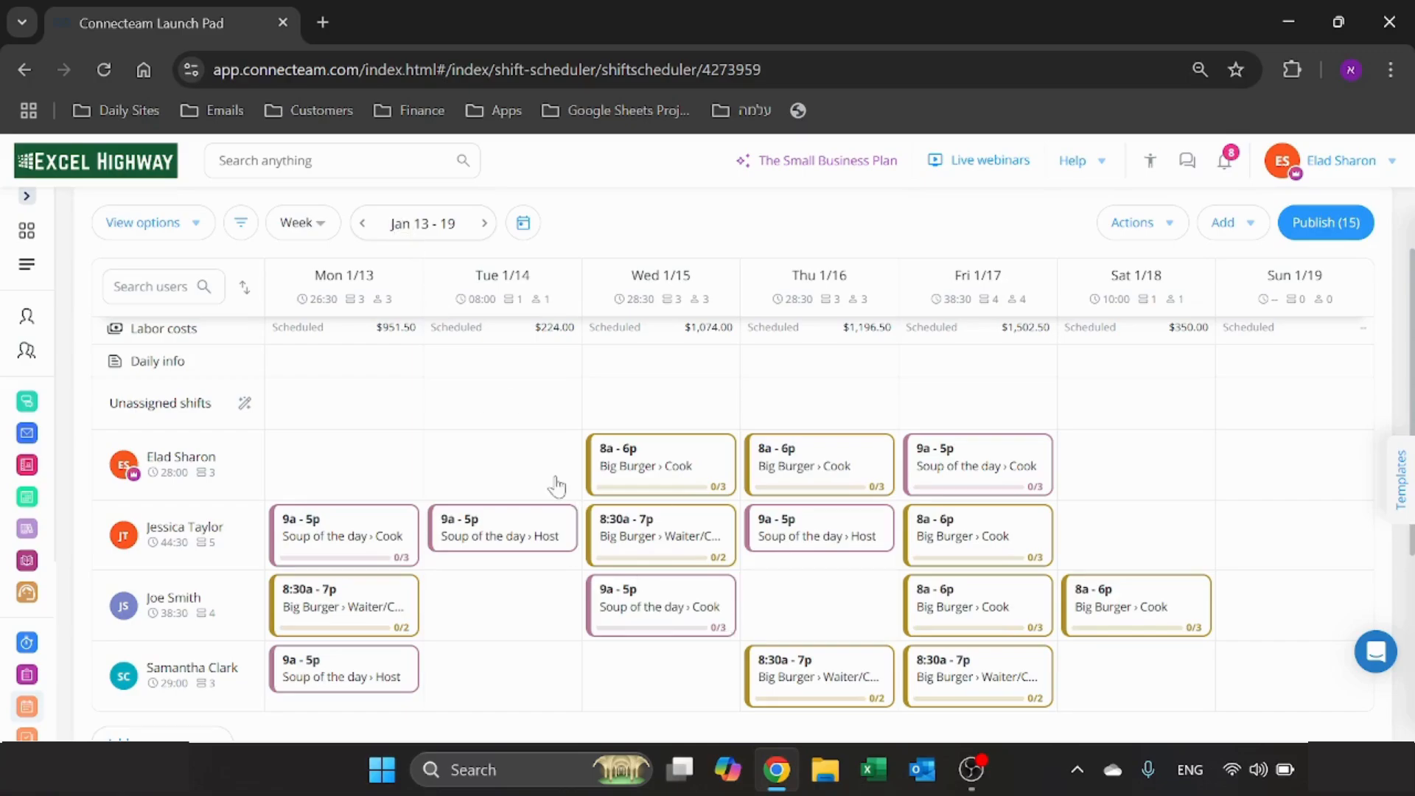
- Assign Monday's unassigned 9a - 5p Soup of the day Host shift and Wednesday's 9a - 5p Cook shift to the first listed employee
mouse_move(509, 656)
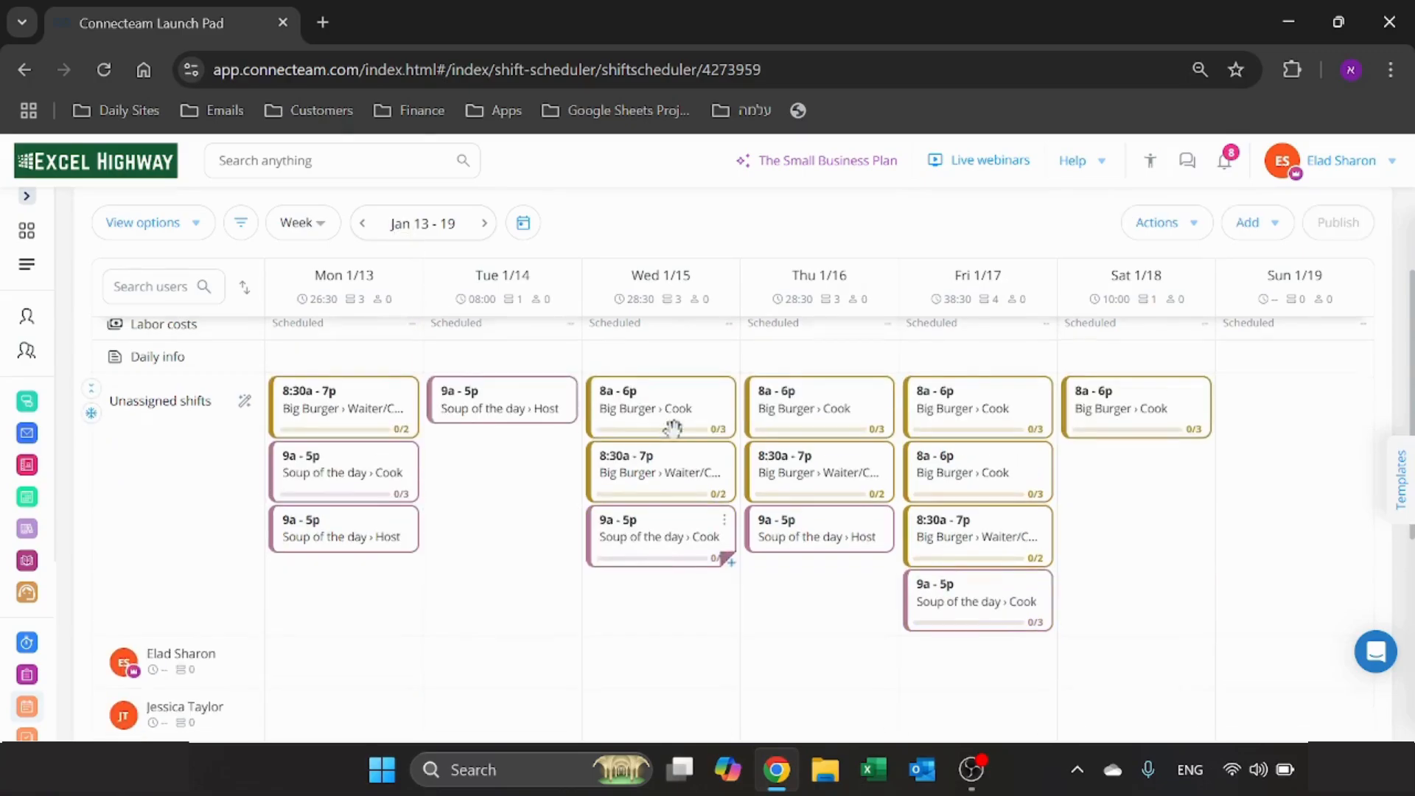
scroll(667, 460, down, 2)
scroll(530, 535, down, 2)
scroll(530, 532, up, 2)
drag(363, 417, 363, 581)
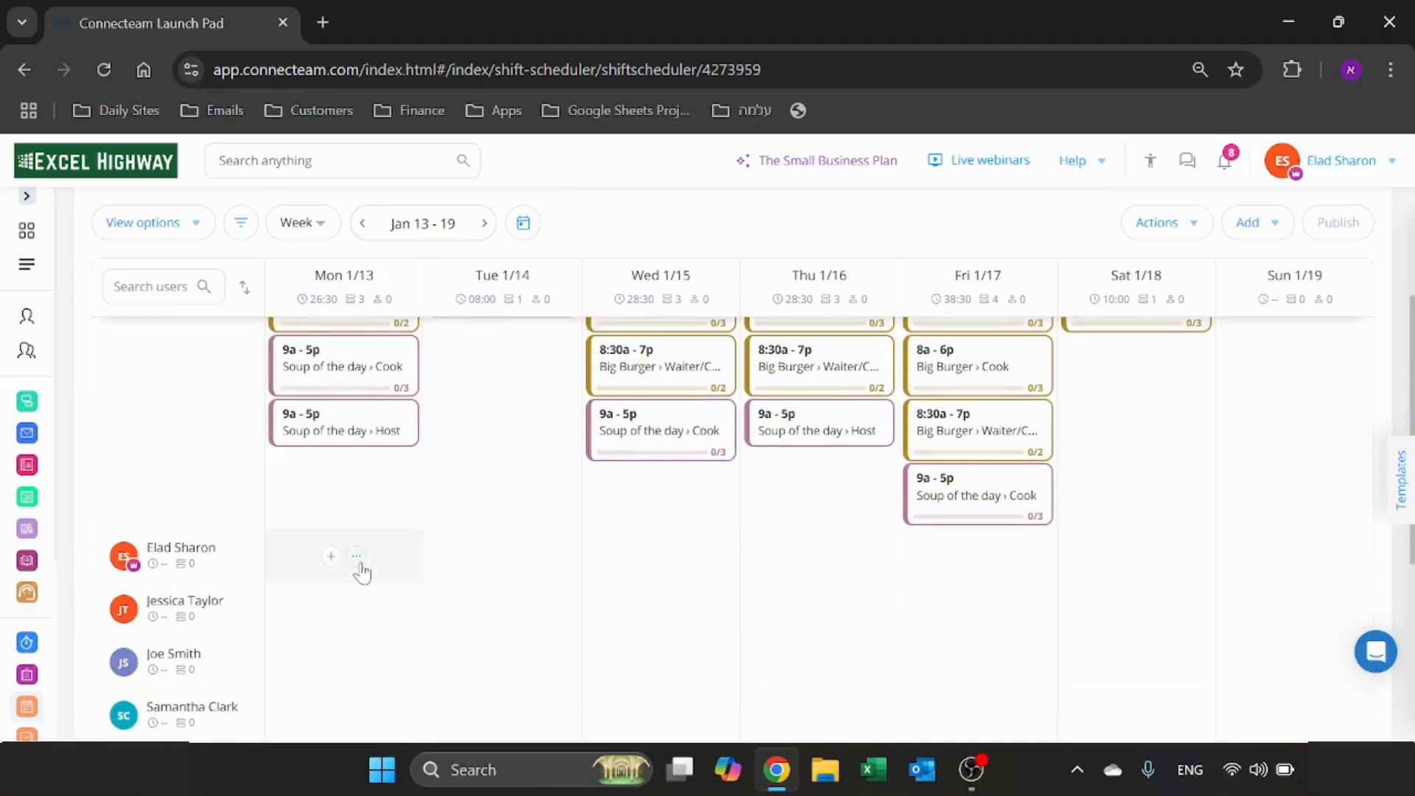
drag(648, 534, 641, 564)
- Assign the Tuesday and Thursday 9a - 5p Host shifts to the second listed employee and Friday's 8:30a - 7p Big Burger shift to the first
scroll(508, 516, up, 2)
drag(501, 440, 505, 684)
scroll(659, 569, down, 2)
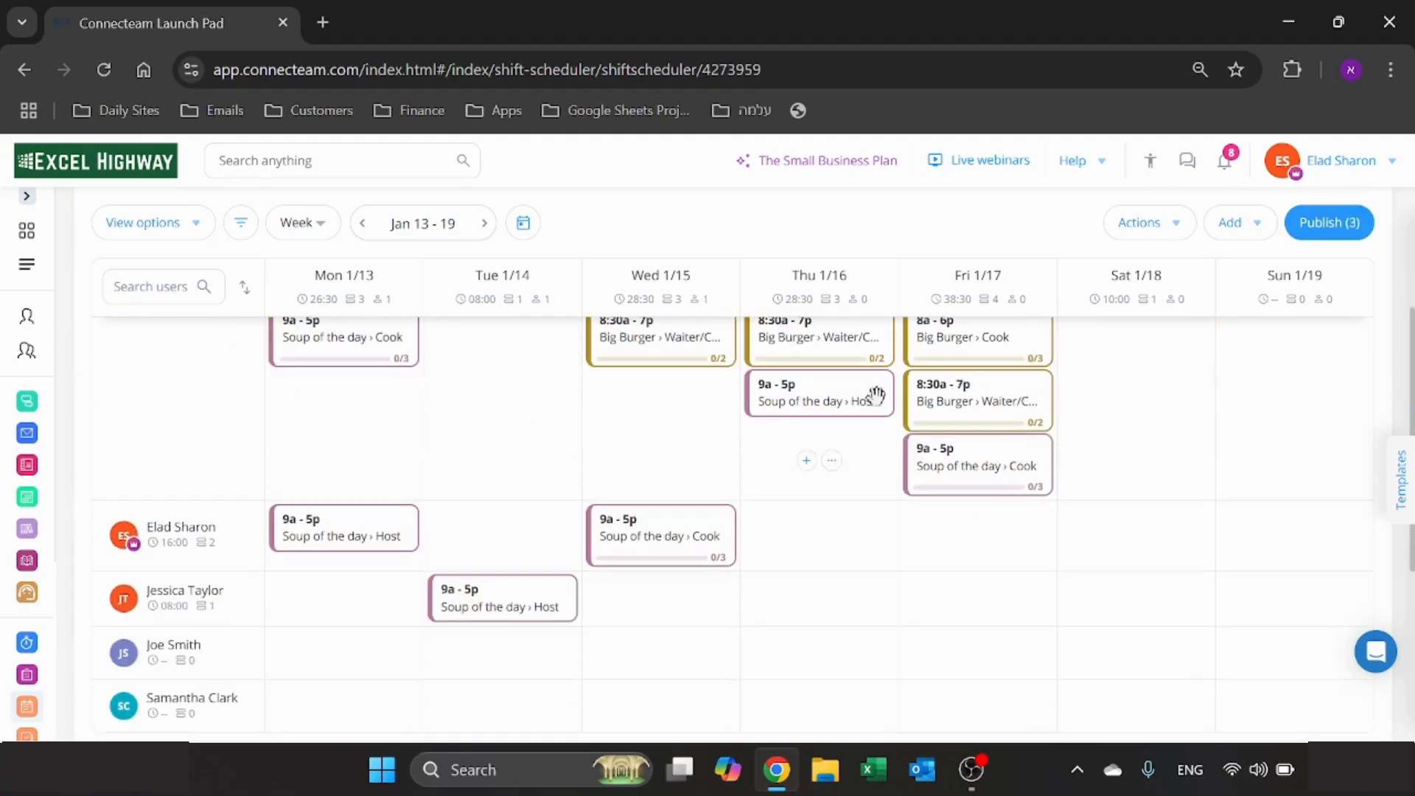
drag(829, 398, 899, 562)
drag(980, 402, 980, 560)
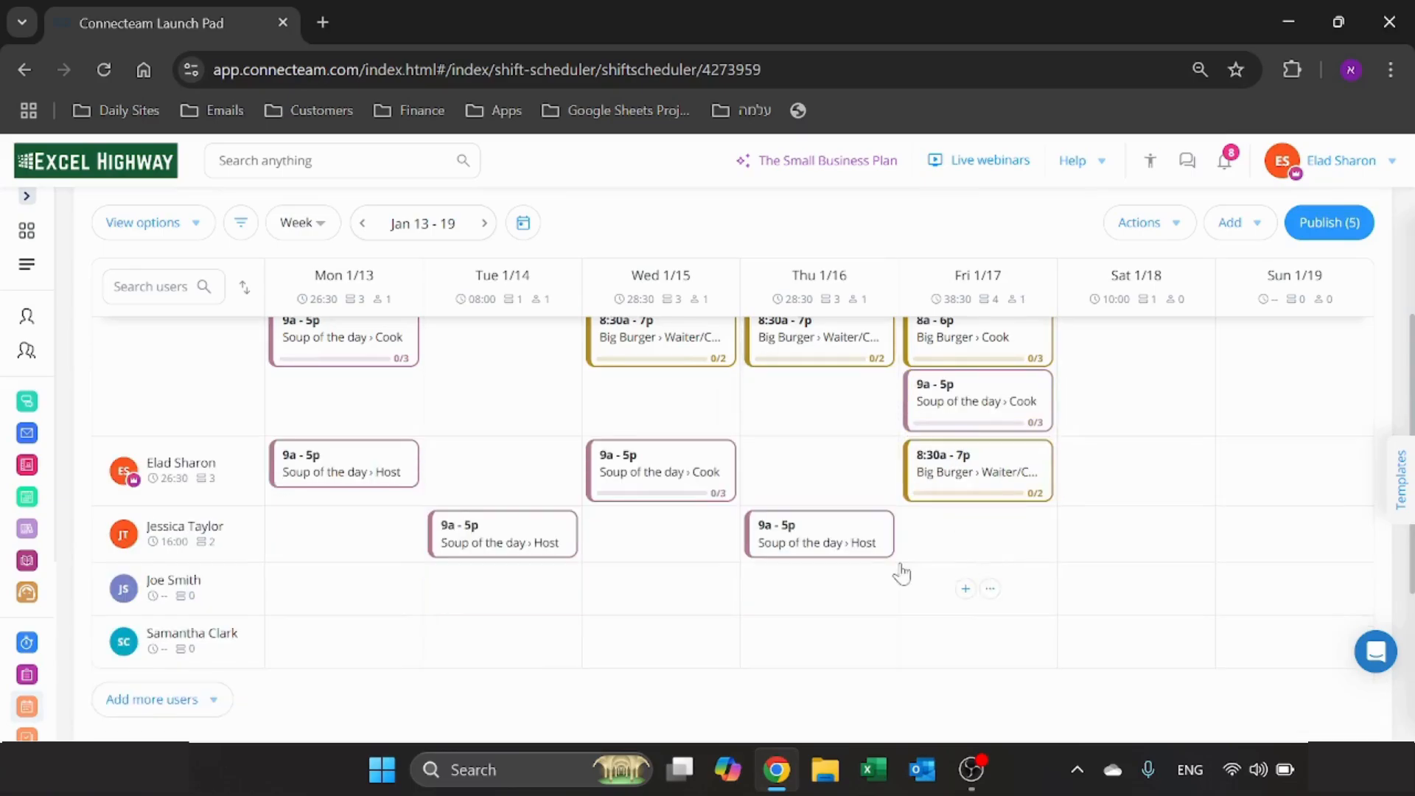
- Auto assign the week's remaining unassigned shifts with qualifications, unavailability and limitations mandated, and review the resulting schedule and employees' hours
scroll(901, 569, up, 2)
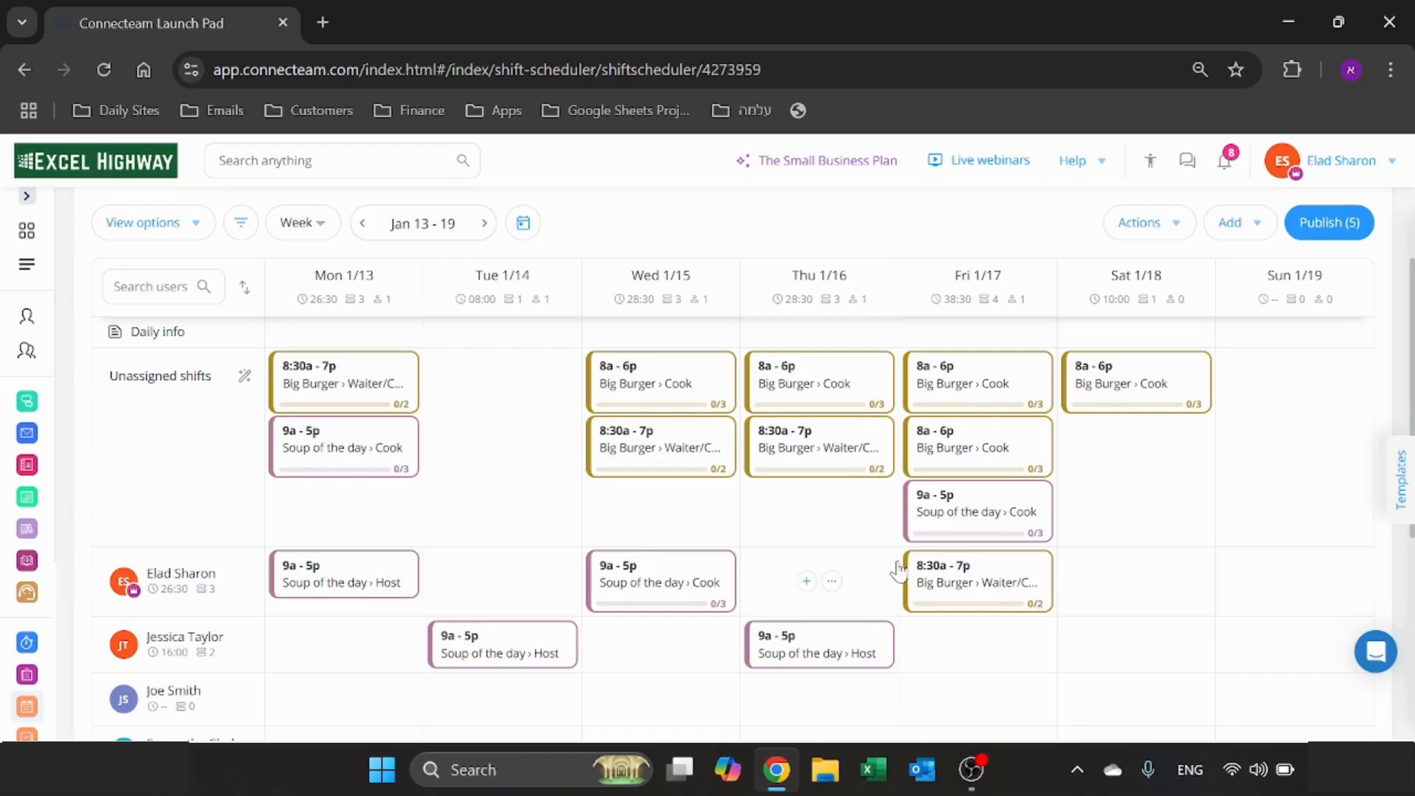
scroll(1174, 225, down, 5)
click(1174, 224)
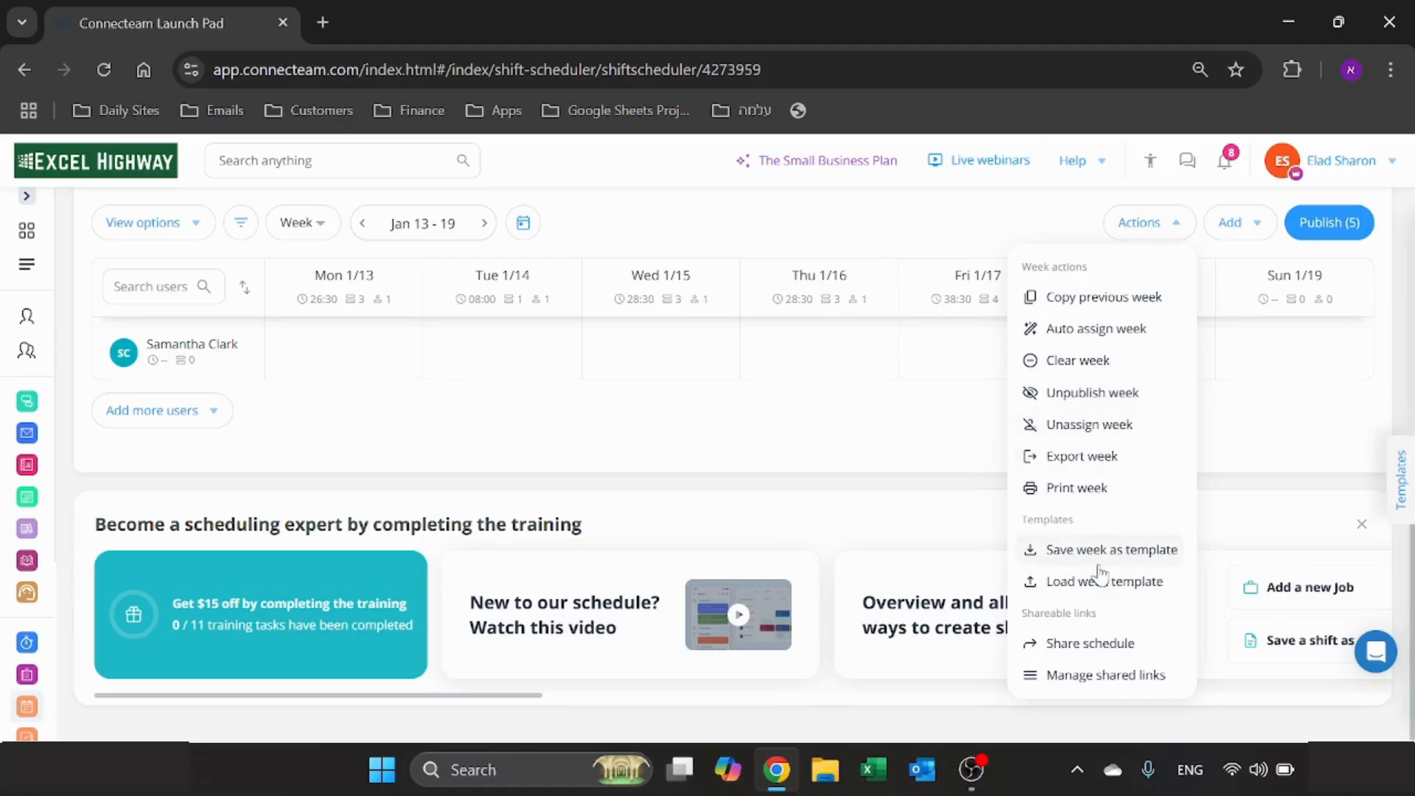
click(1098, 330)
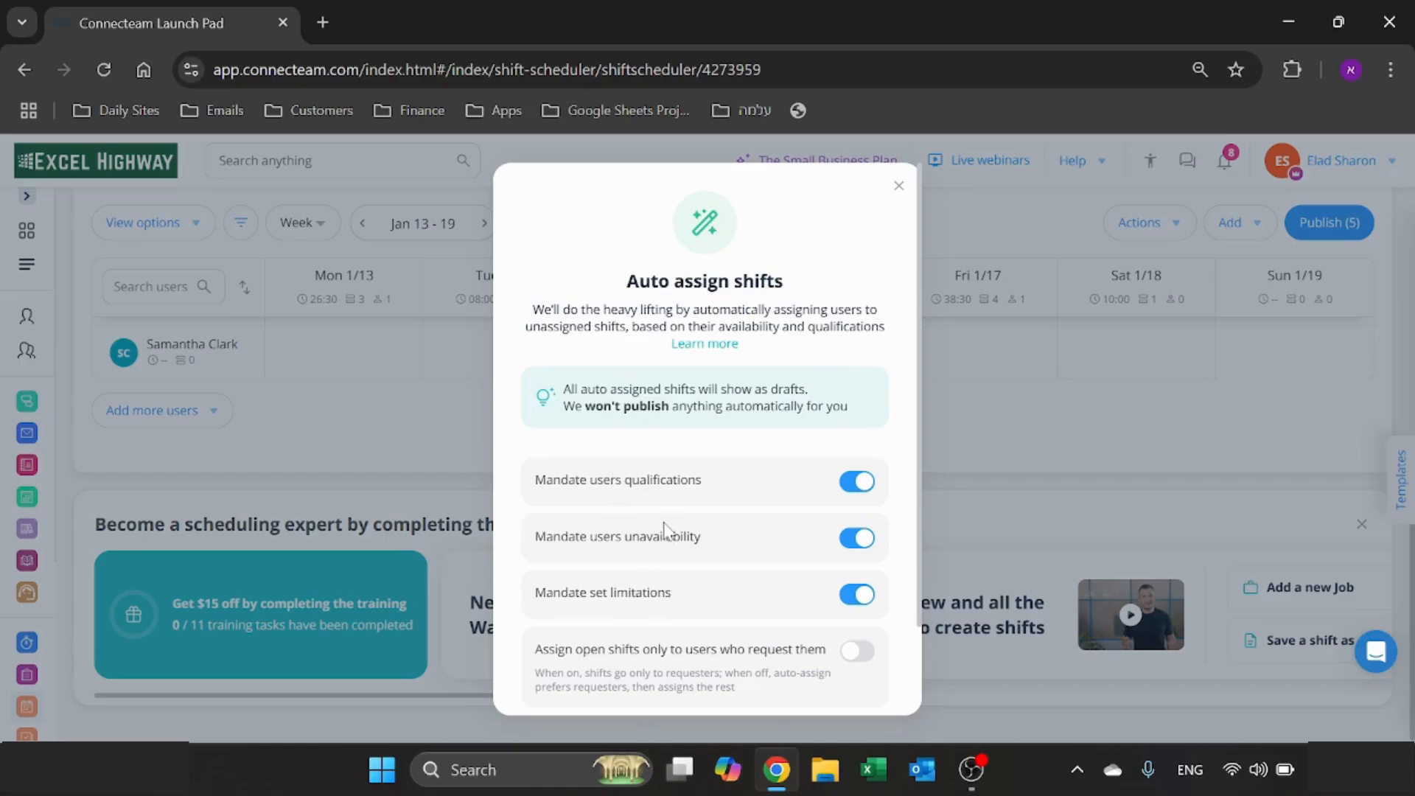
scroll(664, 527, down, 2)
click(863, 440)
click(861, 442)
click(855, 490)
click(855, 490)
click(739, 674)
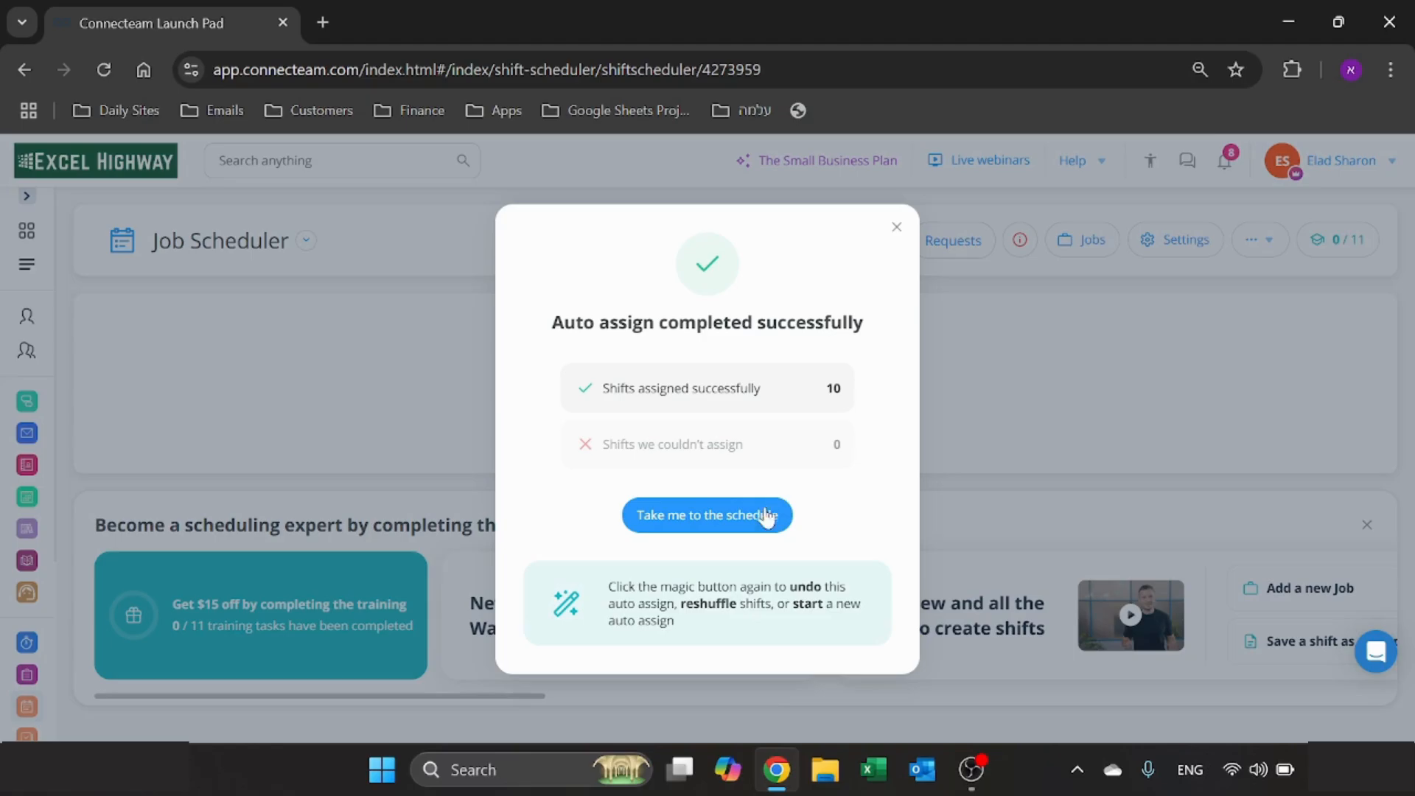
click(746, 524)
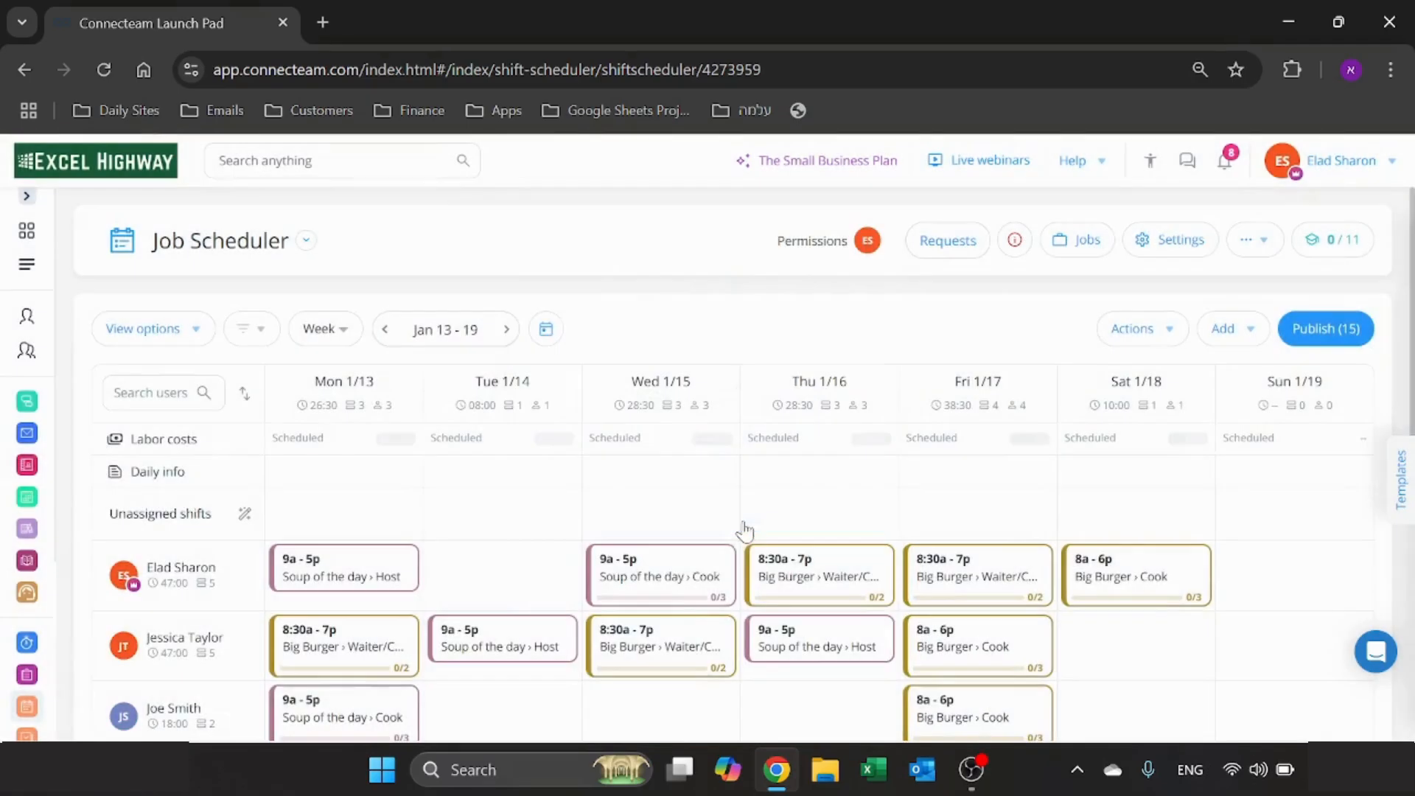
scroll(364, 496, down, 3)
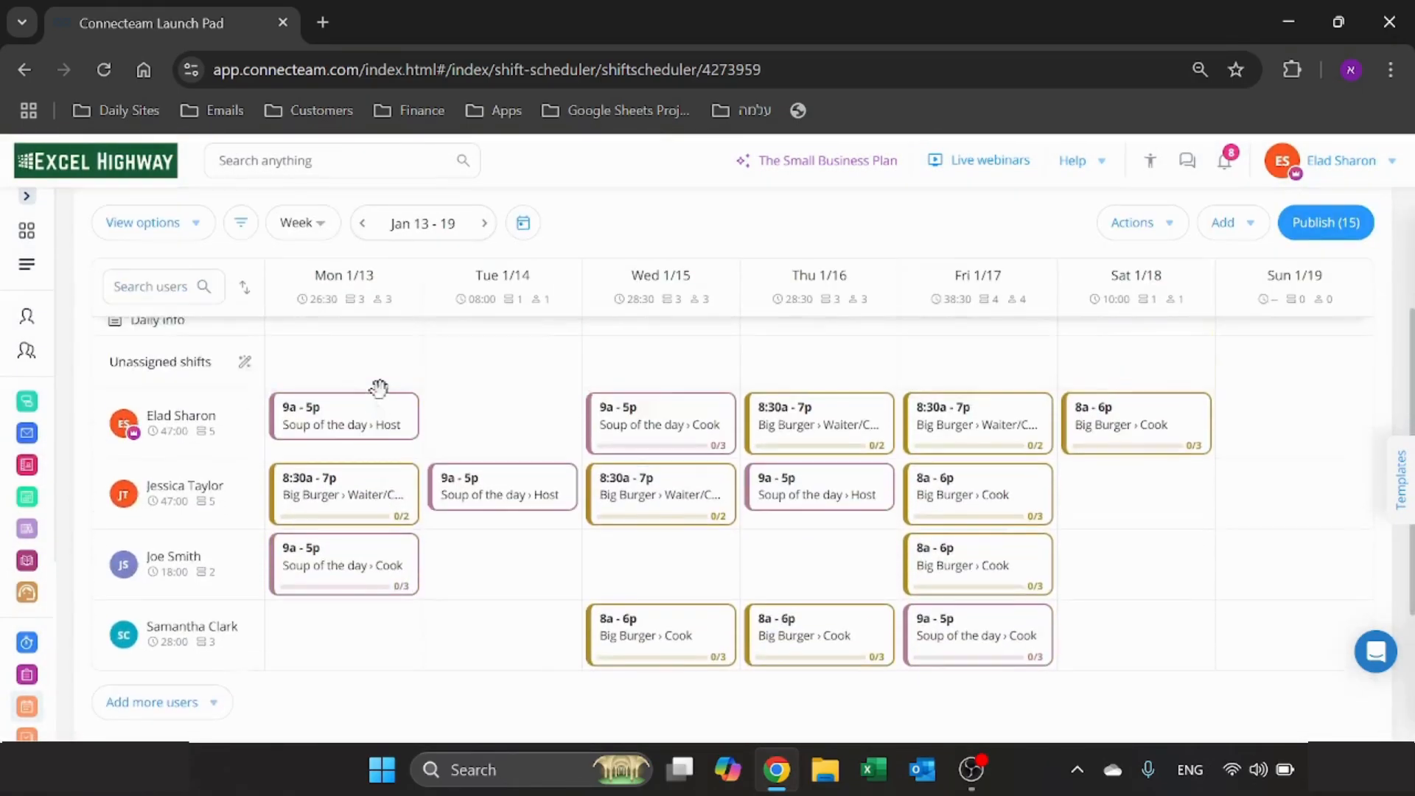
scroll(379, 389, up, 1)
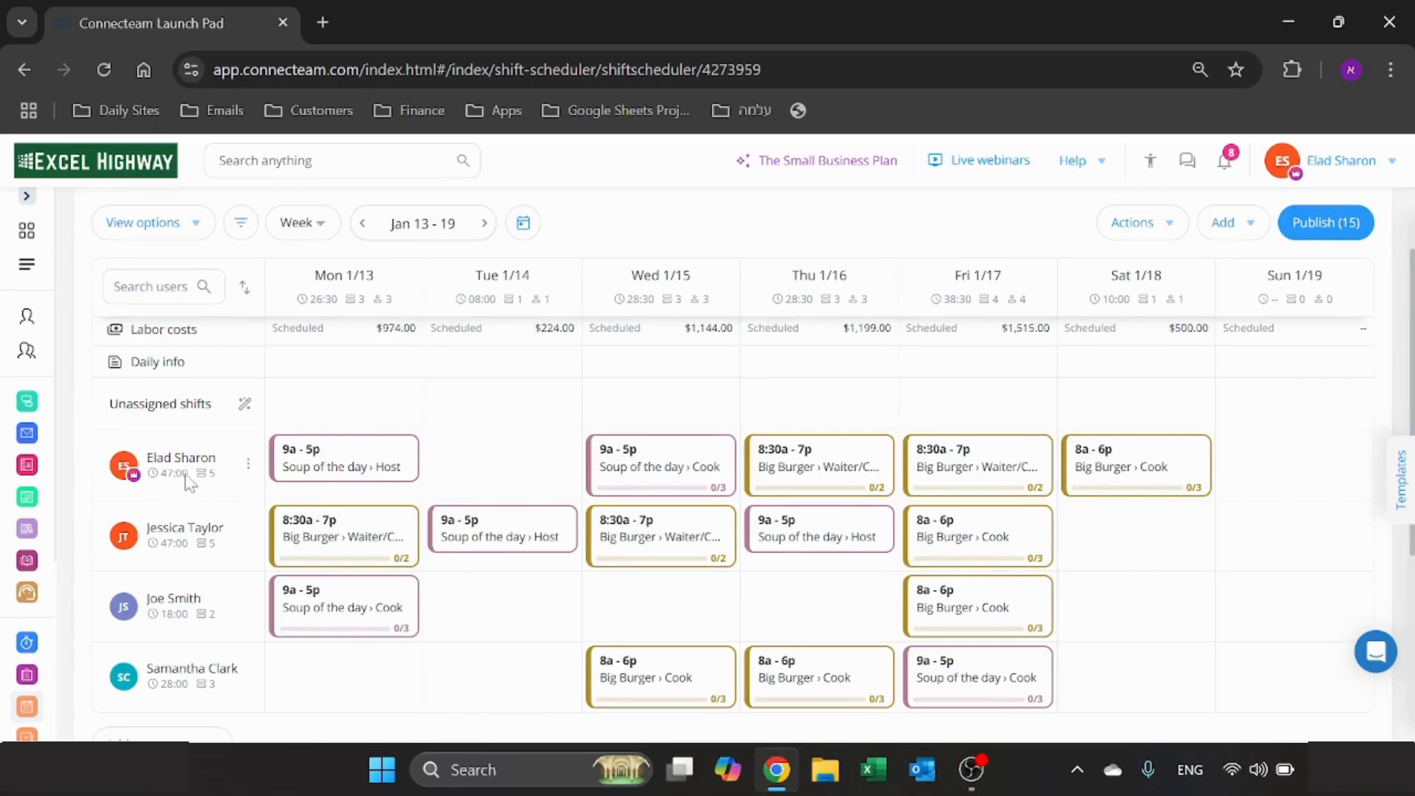
mouse_move(168, 478)
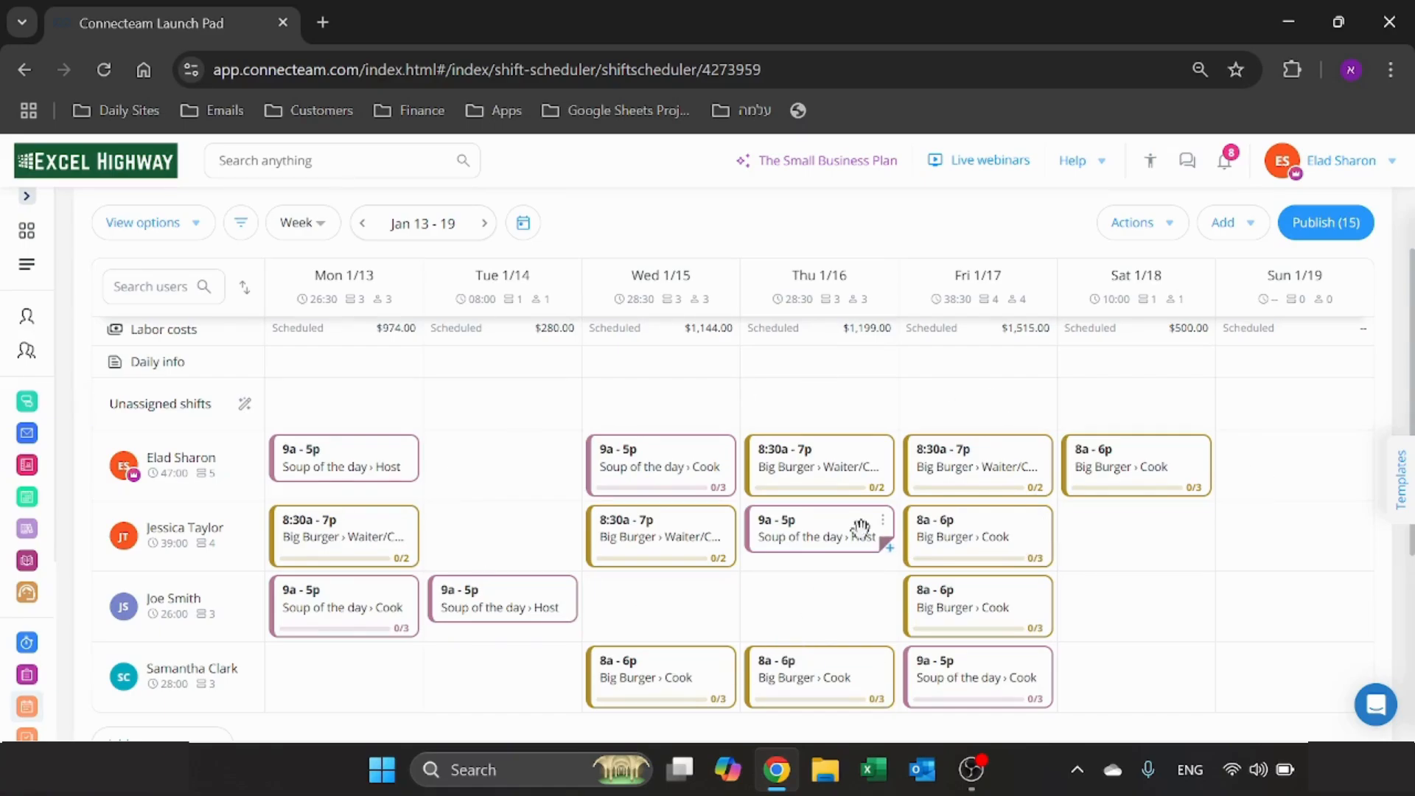
- Start a new shift for the first listed employee on Tuesday, Jan 14 and browse the available shift templates
mouse_move(510, 481)
click(491, 467)
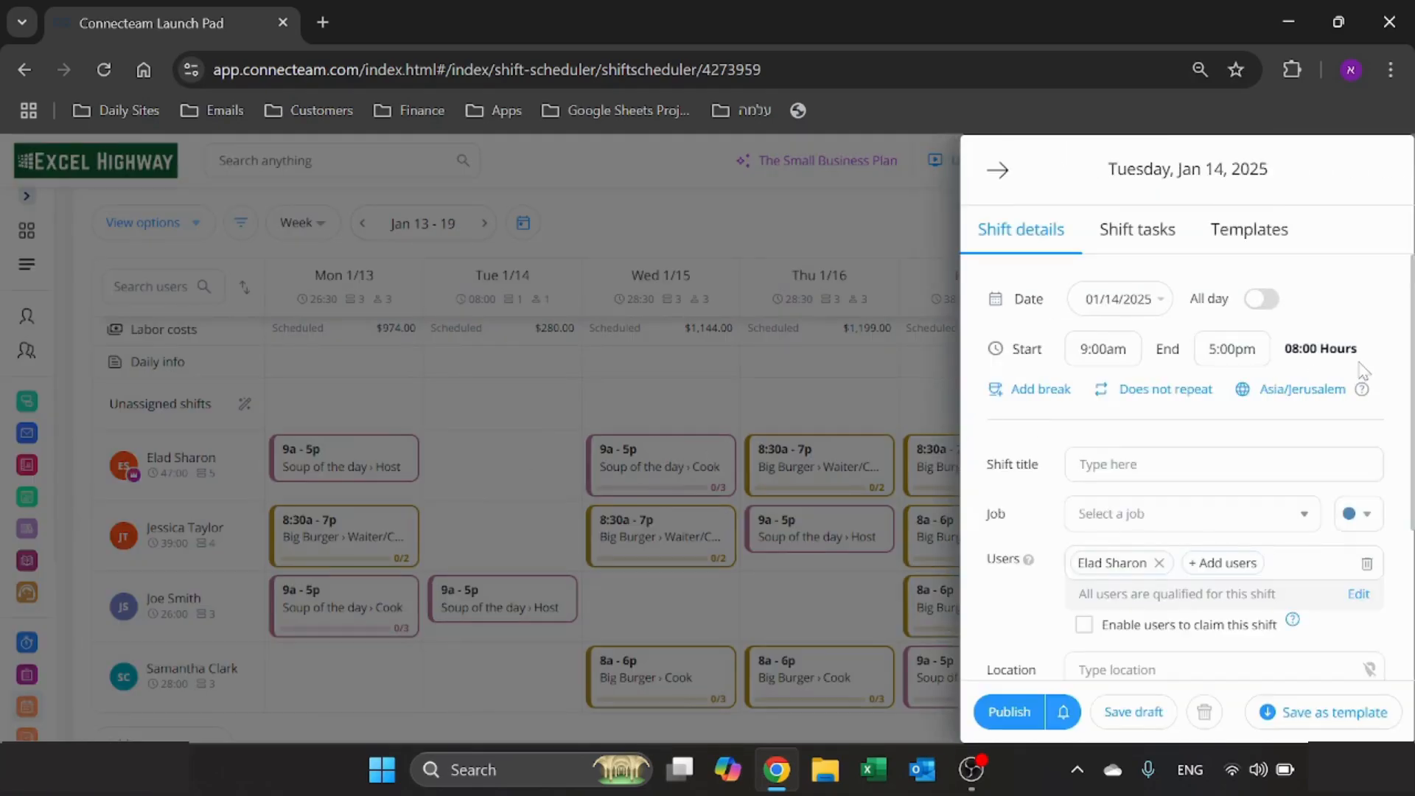
click(1273, 241)
scroll(1112, 505, down, 1)
scroll(1116, 652, up, 1)
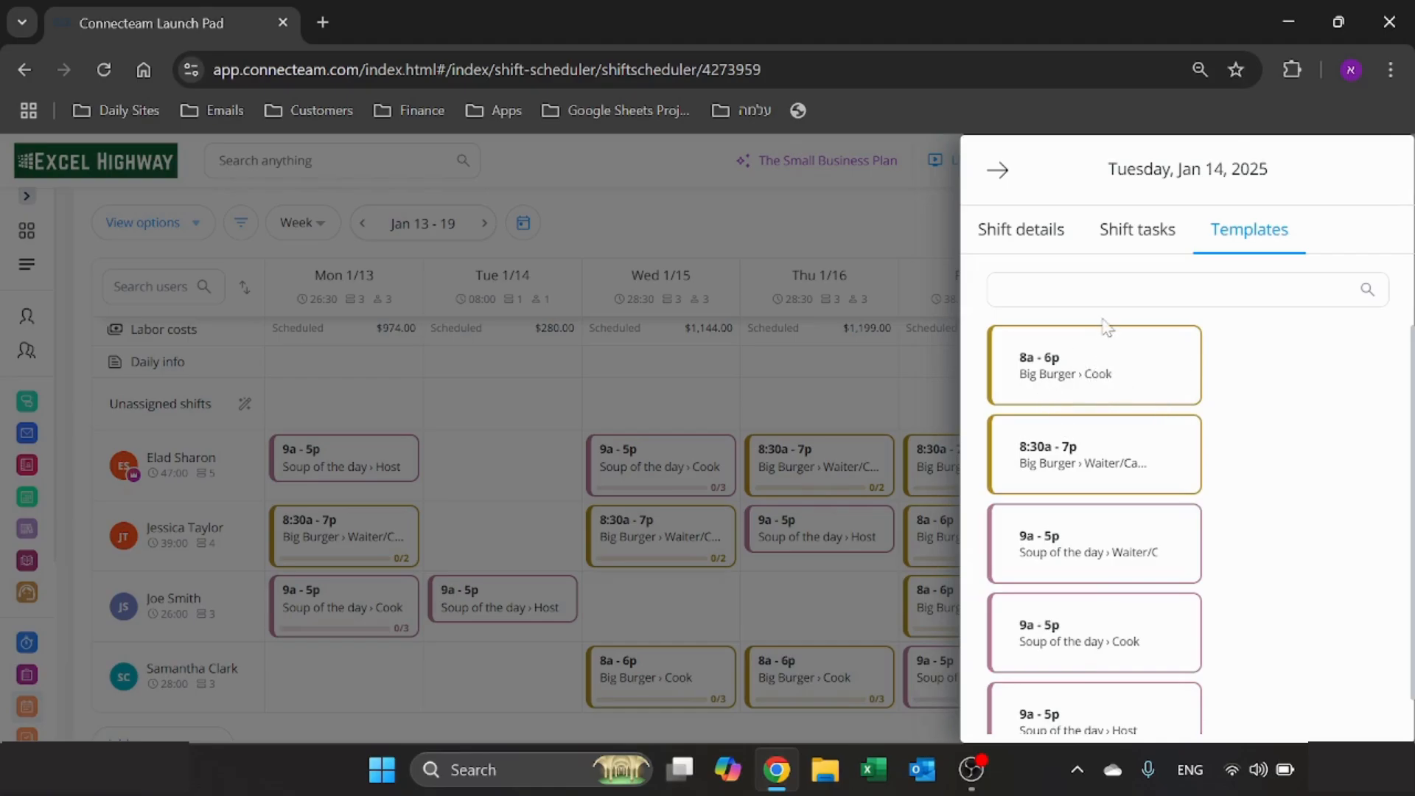
- Examine the new shift's details, including the job choices, users, location, note and shift tasks
click(993, 229)
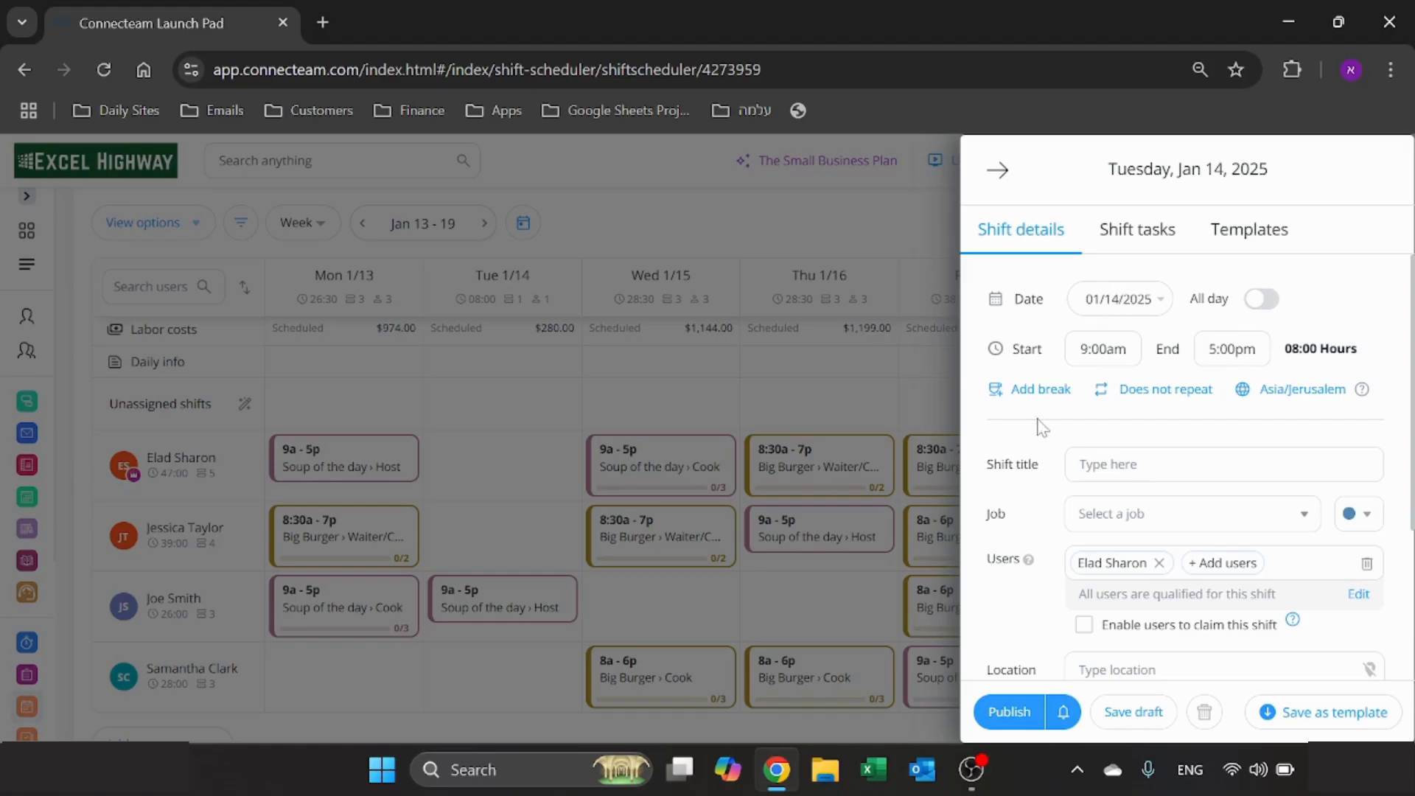
scroll(1035, 425, down, 1)
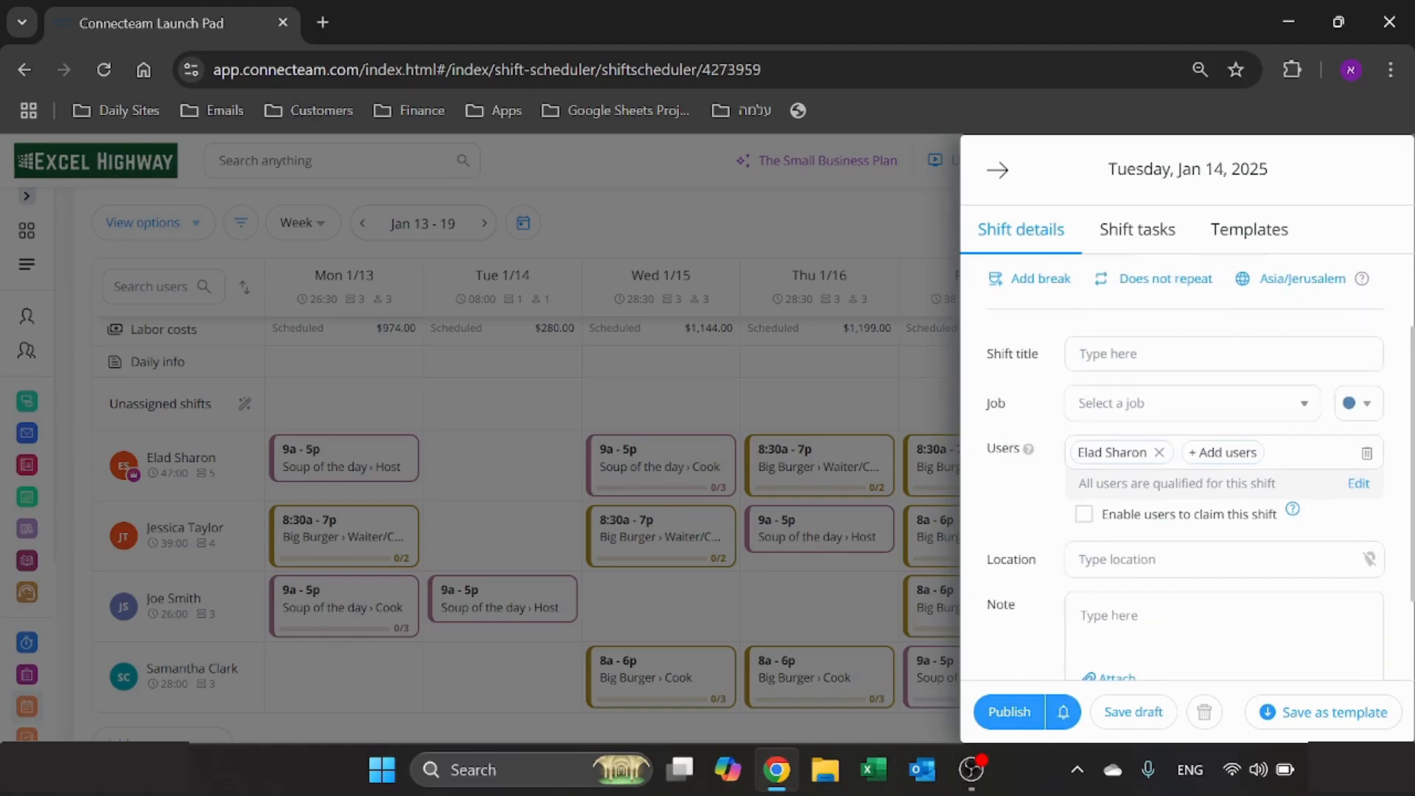
click(1153, 404)
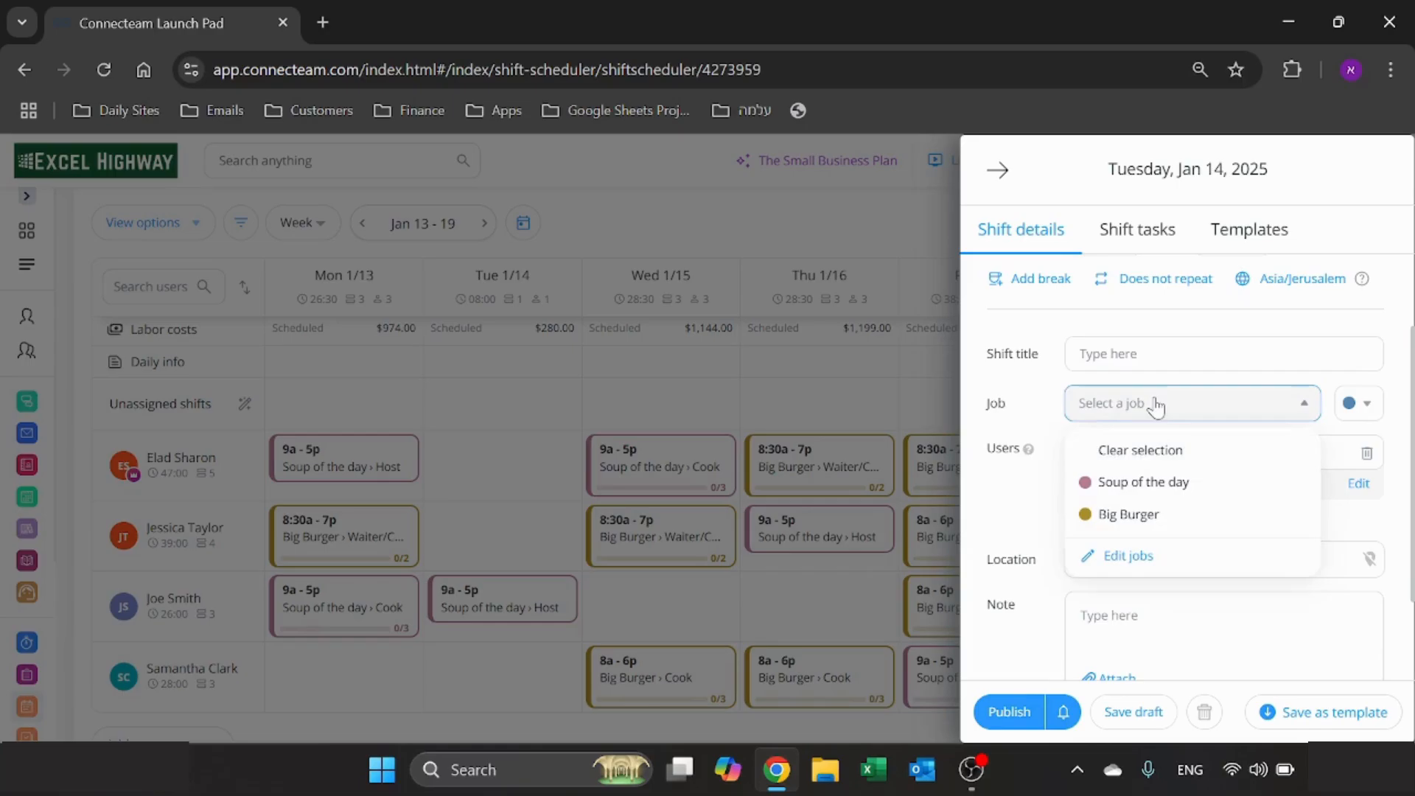
click(1015, 496)
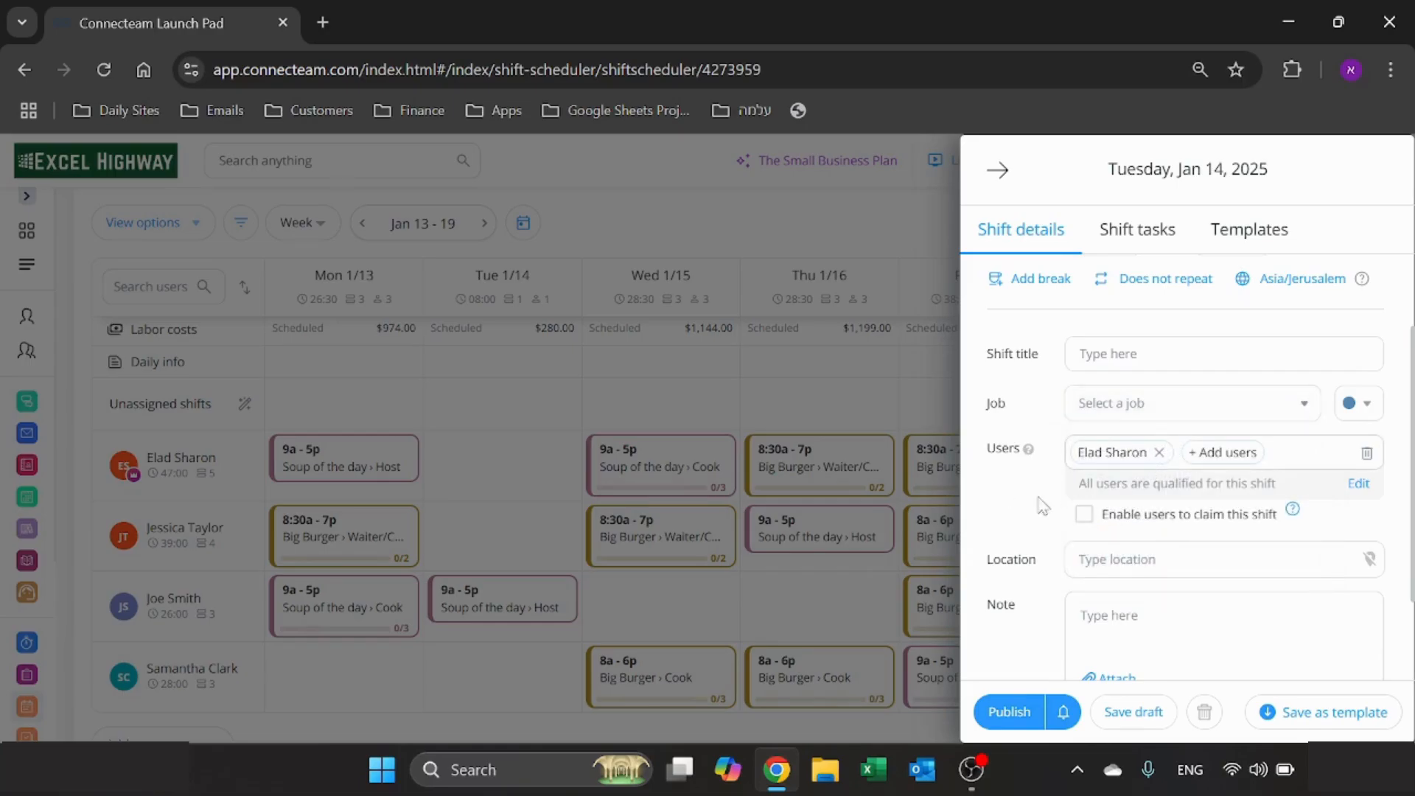
scroll(1023, 502, down, 1)
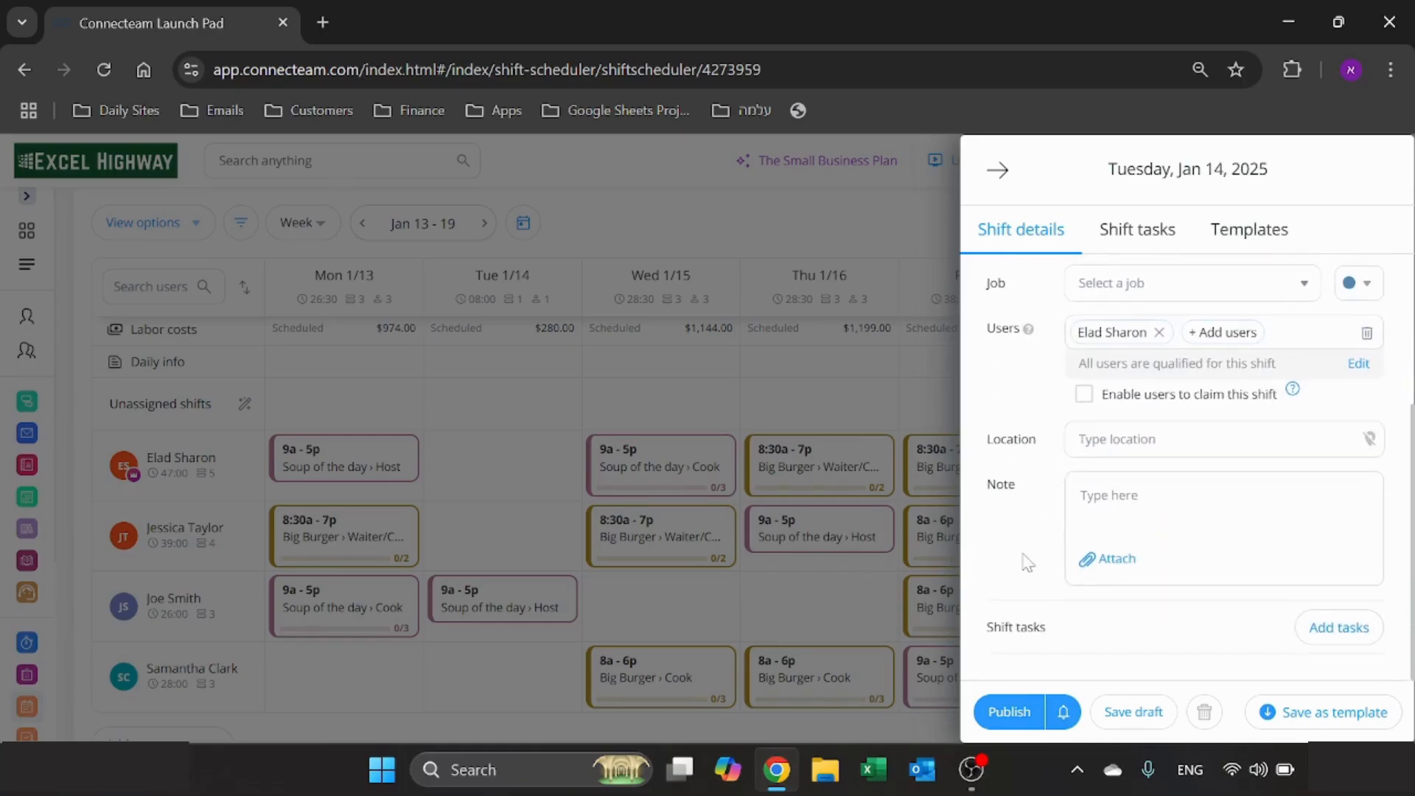
scroll(1071, 516, up, 1)
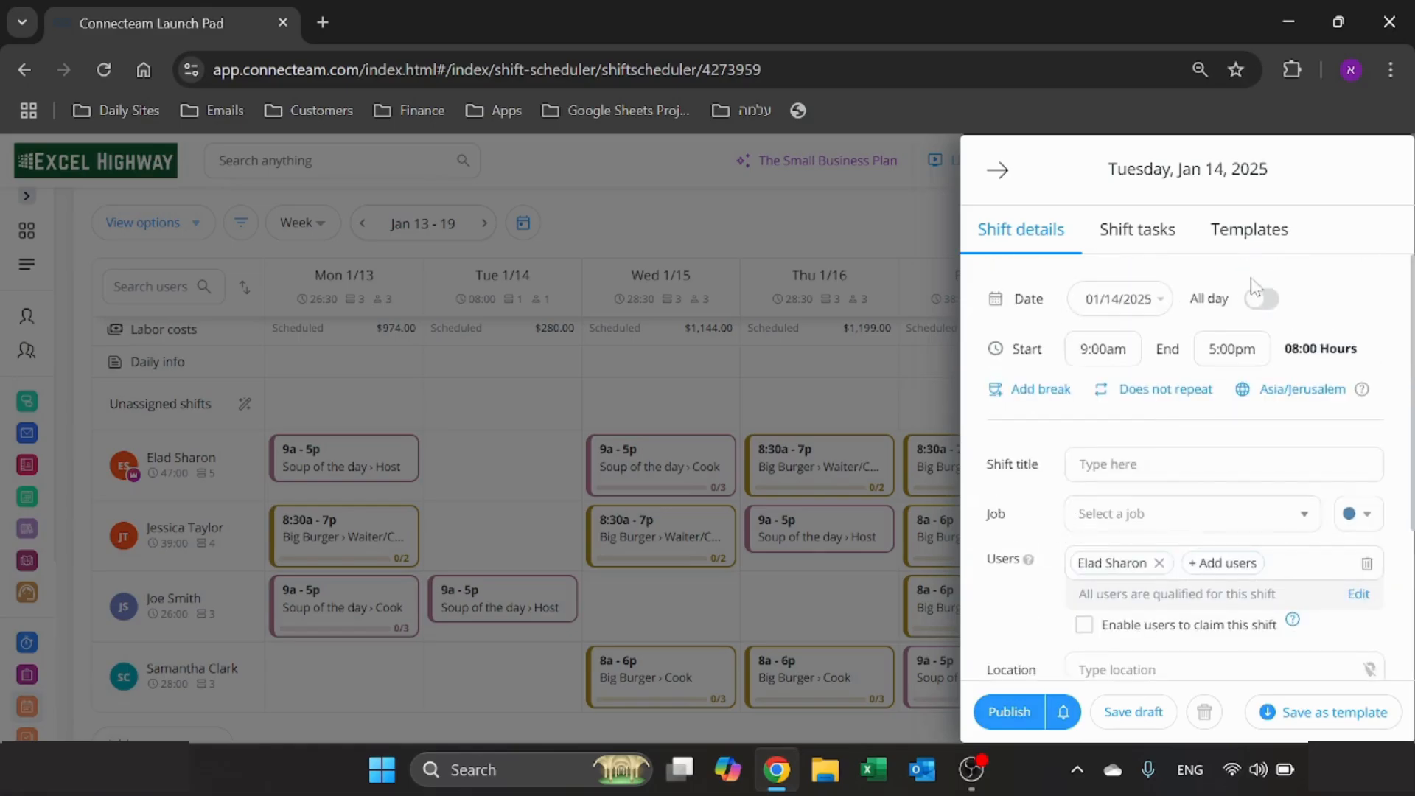
- Apply the 8a - 6p Big Burger Cook template to the new shift and set its start time to 9:30am
click(1232, 233)
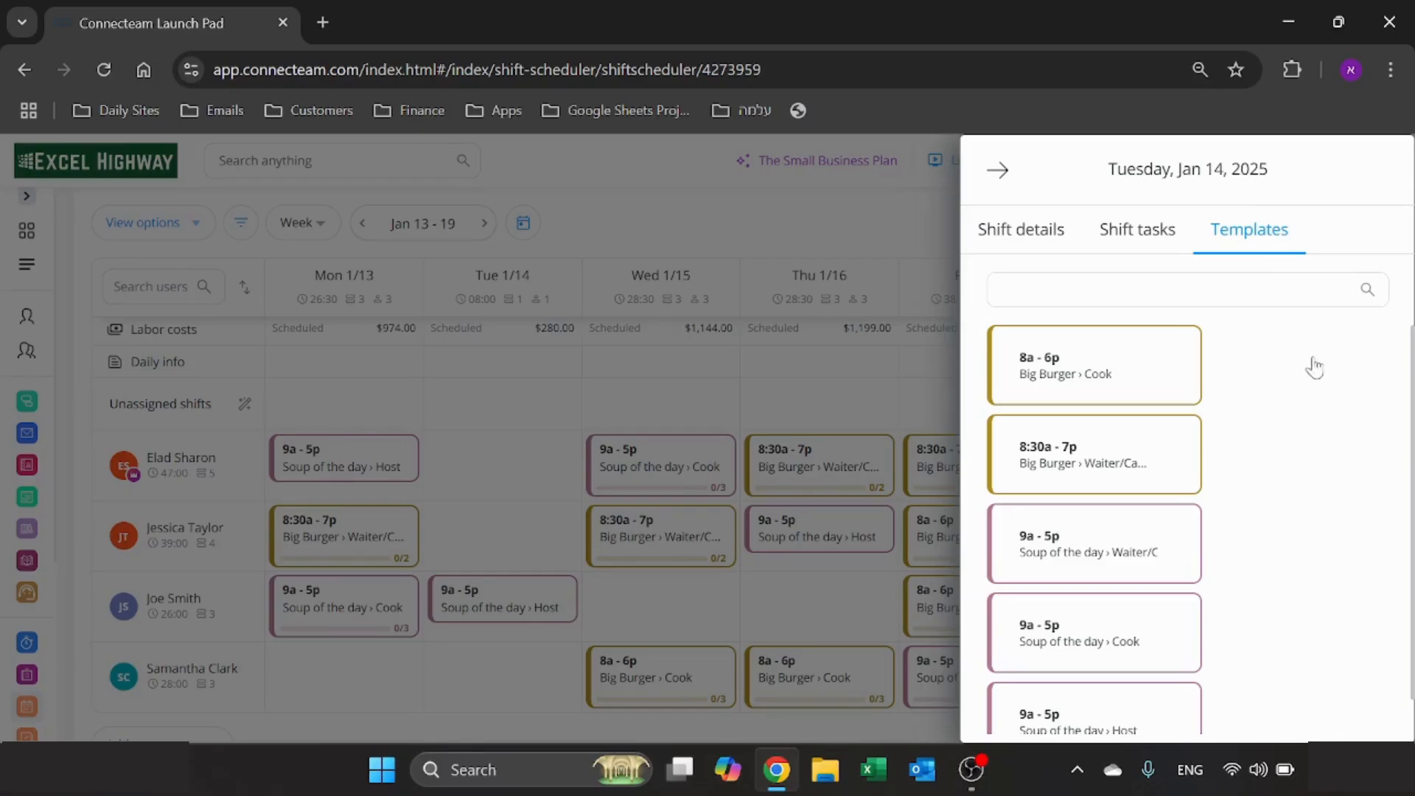
click(1073, 373)
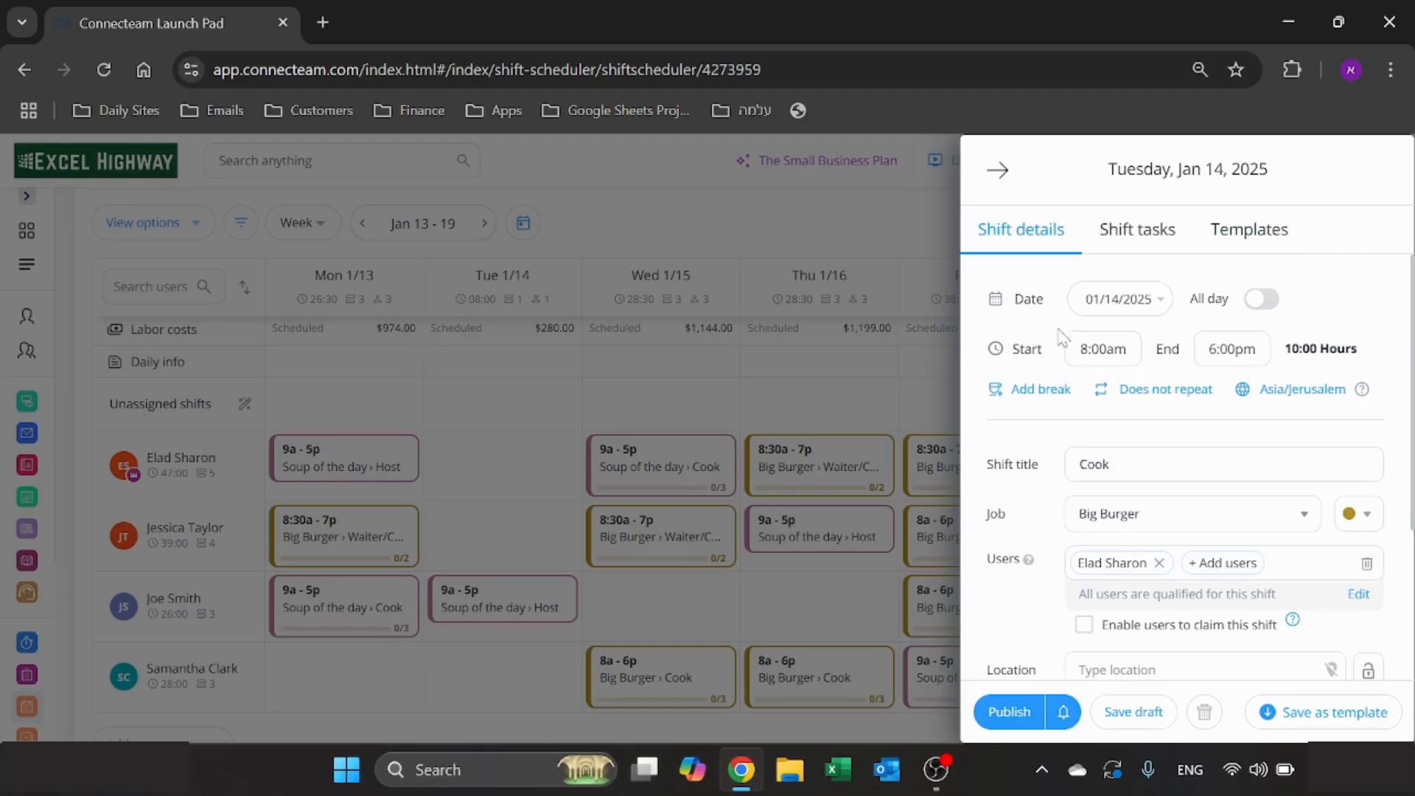
click(1100, 349)
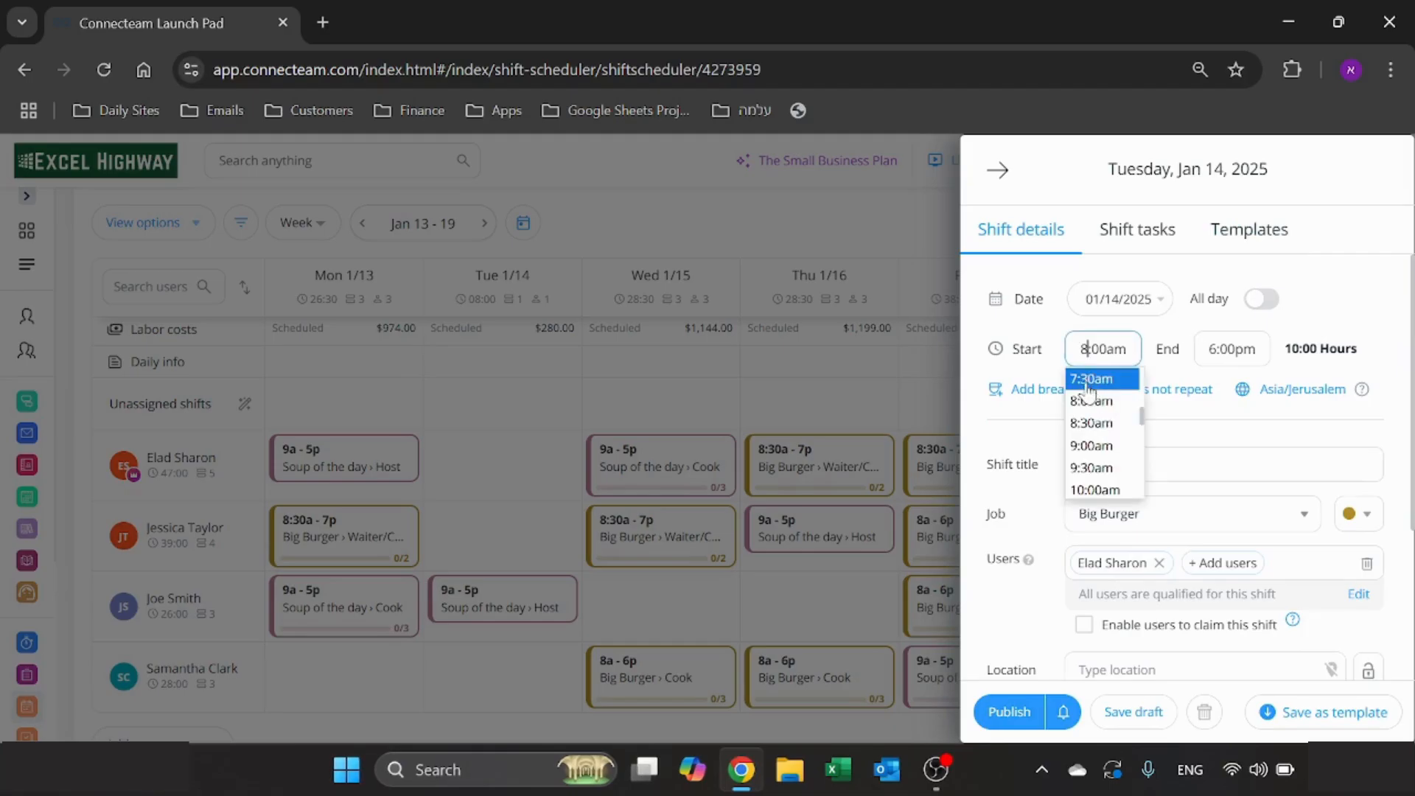
click(1105, 466)
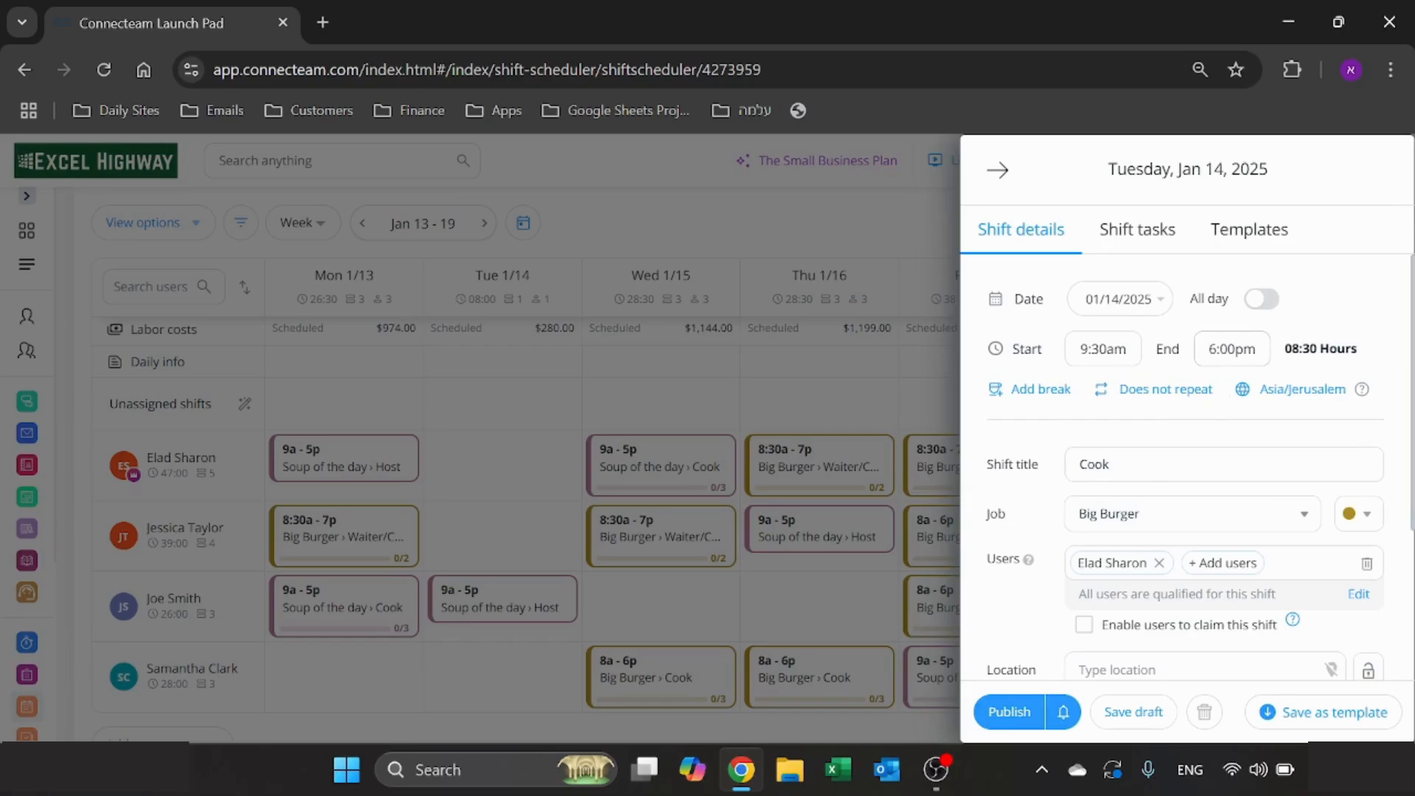
- Set the new Tuesday shift's end time to 9:30pm
click(1231, 349)
scroll(1227, 457, down, 2)
click(1224, 446)
scroll(1244, 441, down, 2)
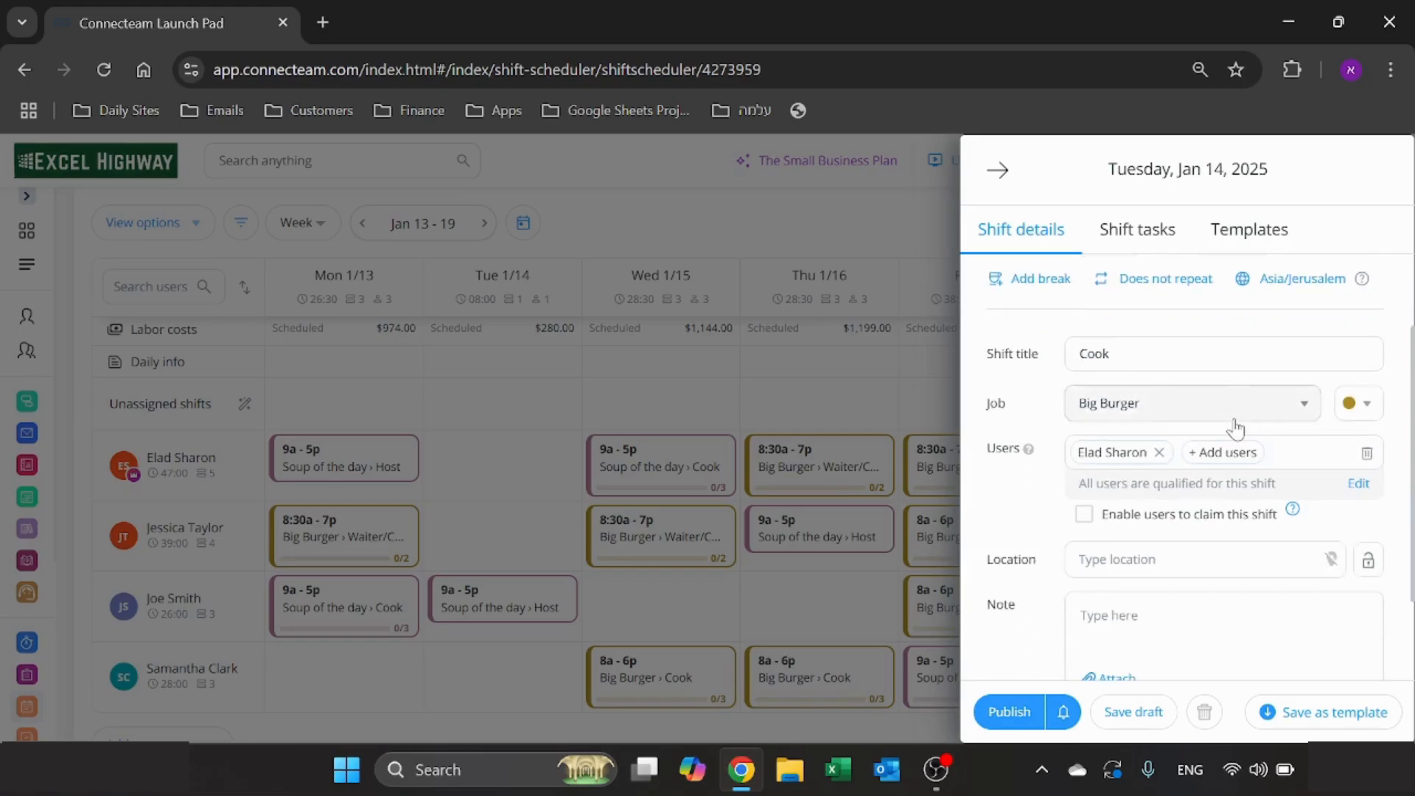
- Examine the shift's repeat settings, including the weekly interval, weekdays and end of repetition, without saving a repeat
scroll(1236, 427, up, 2)
click(1172, 390)
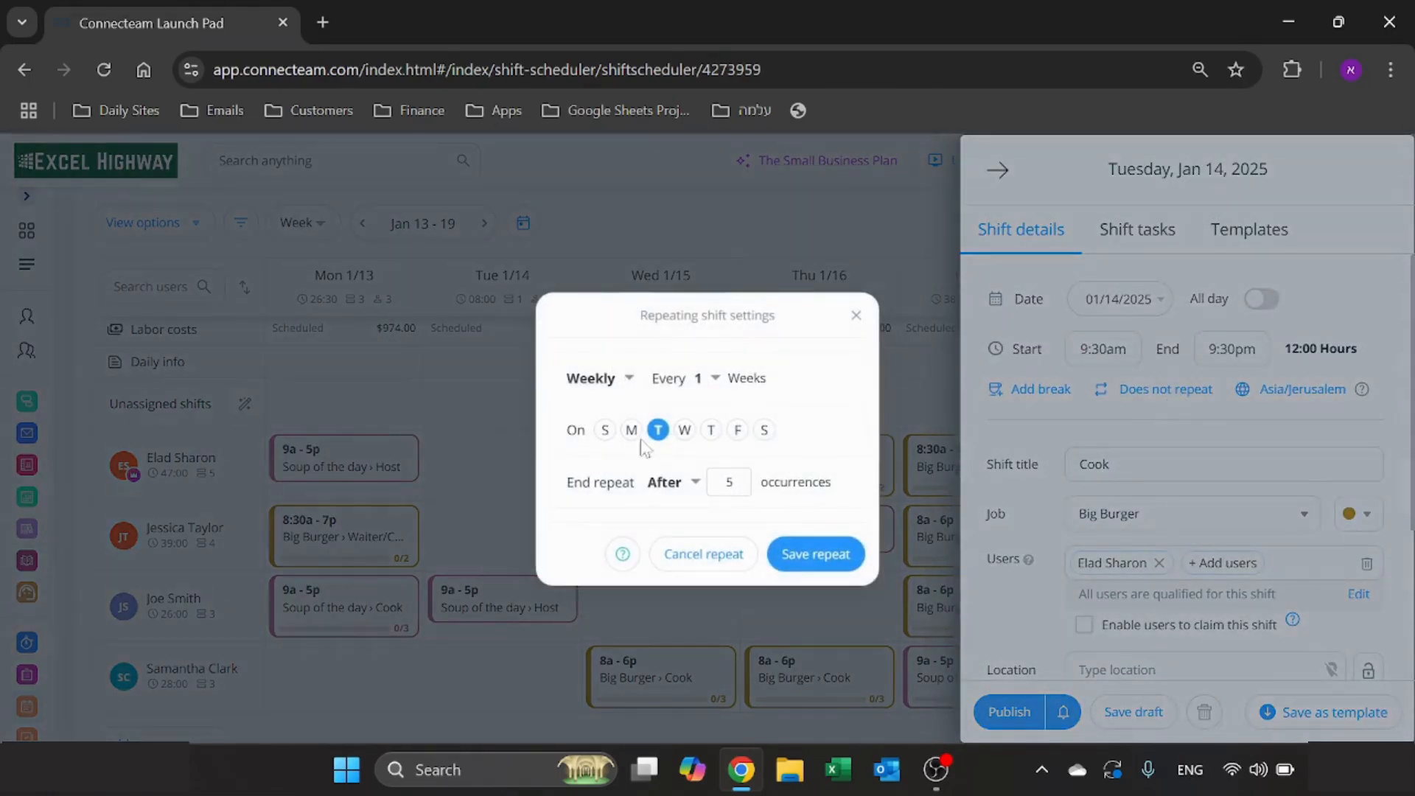
click(855, 315)
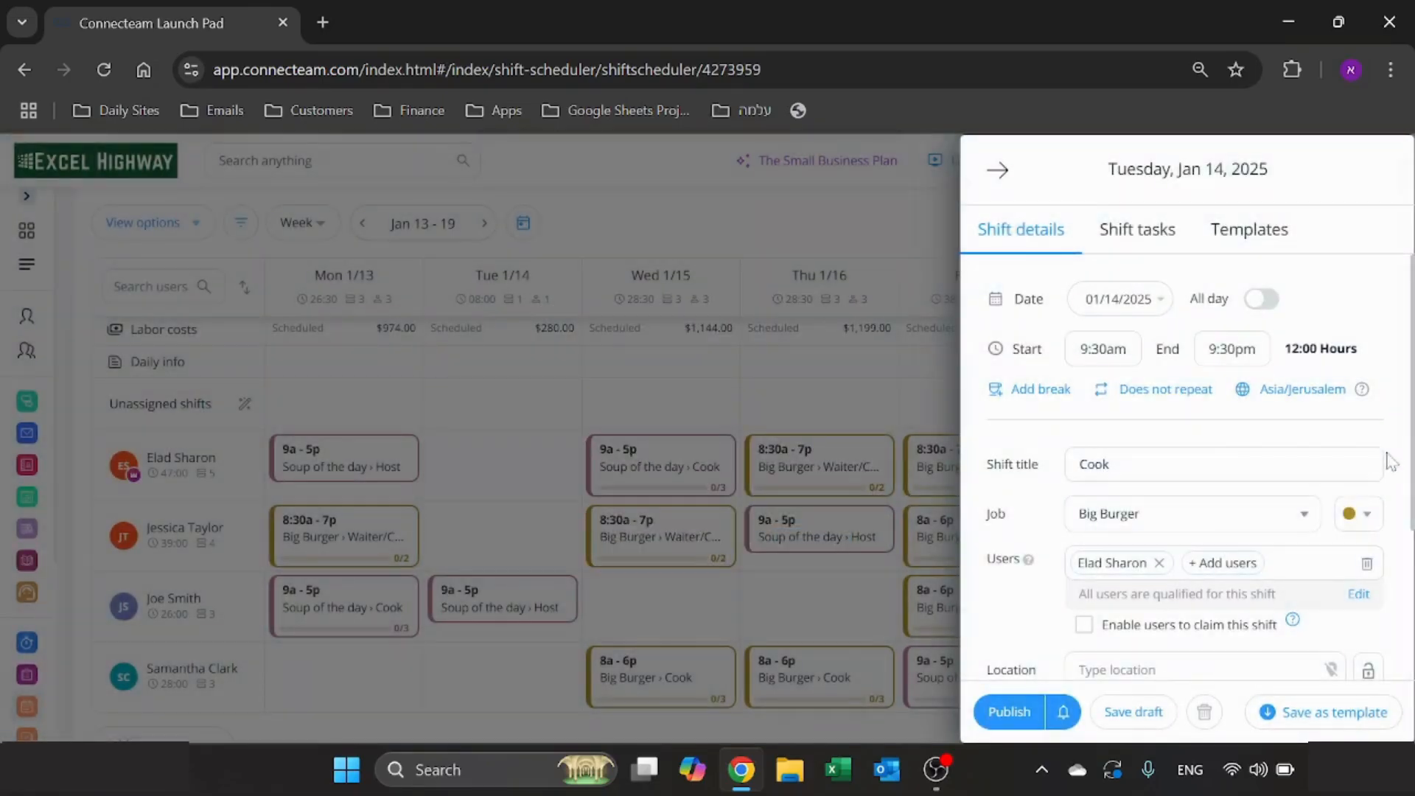
click(1119, 388)
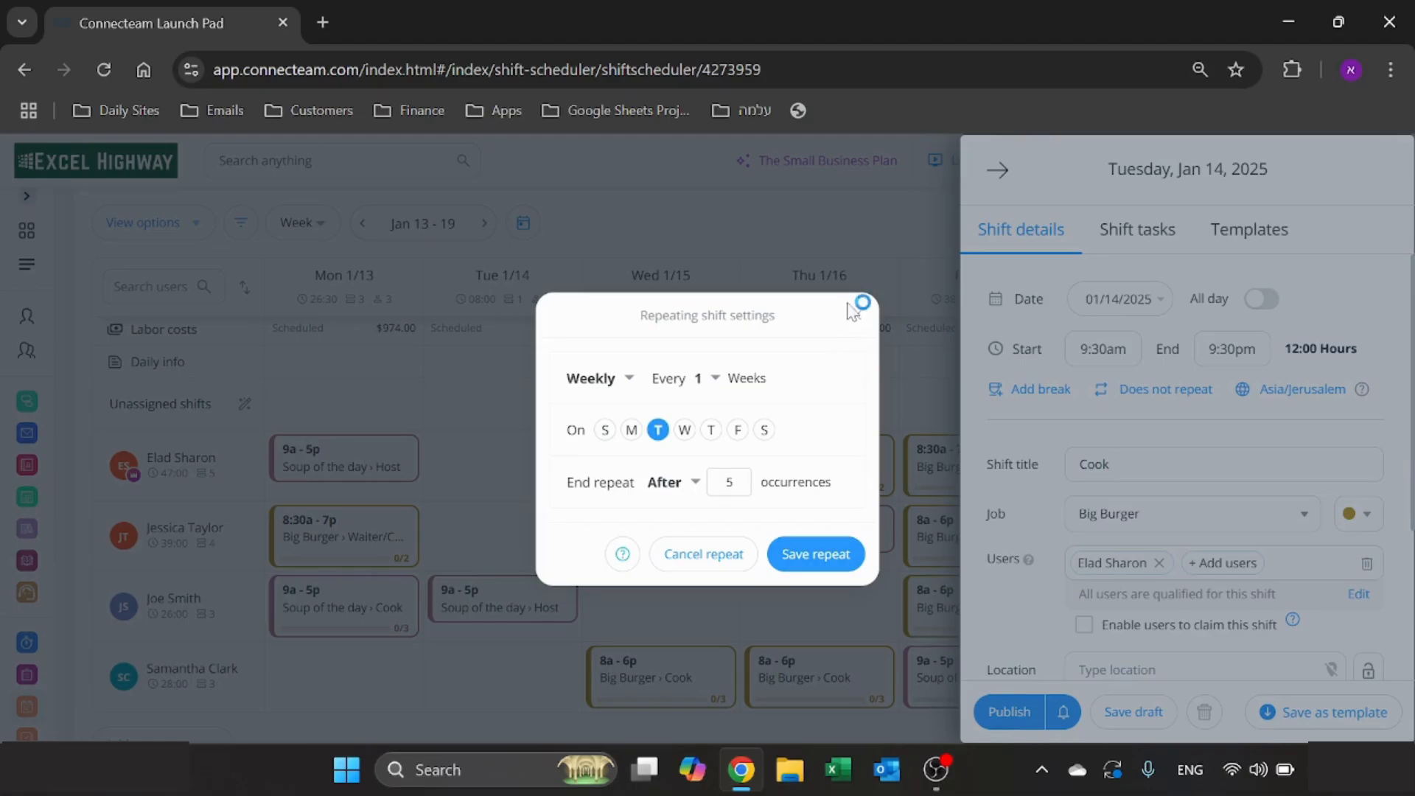
click(716, 564)
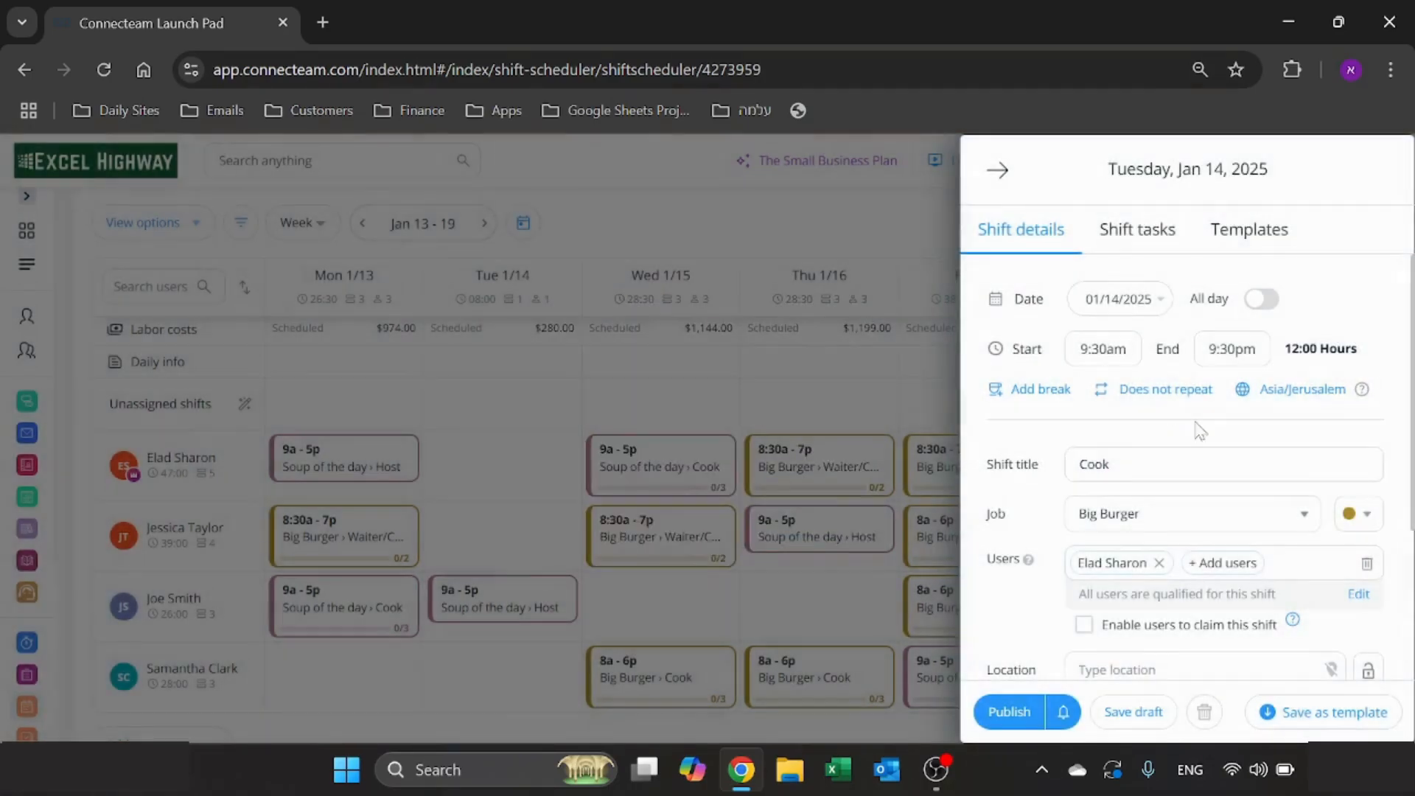
click(1100, 392)
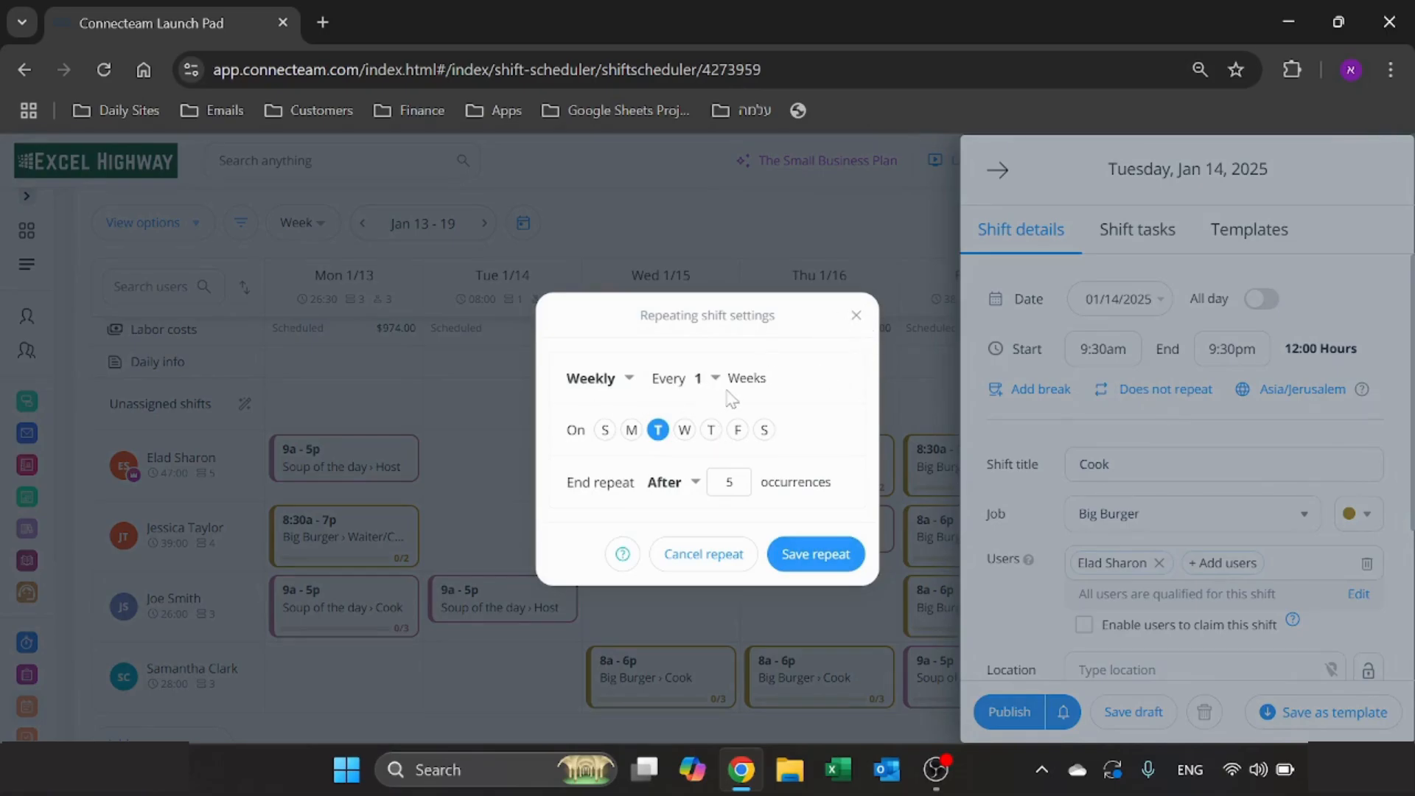
click(857, 316)
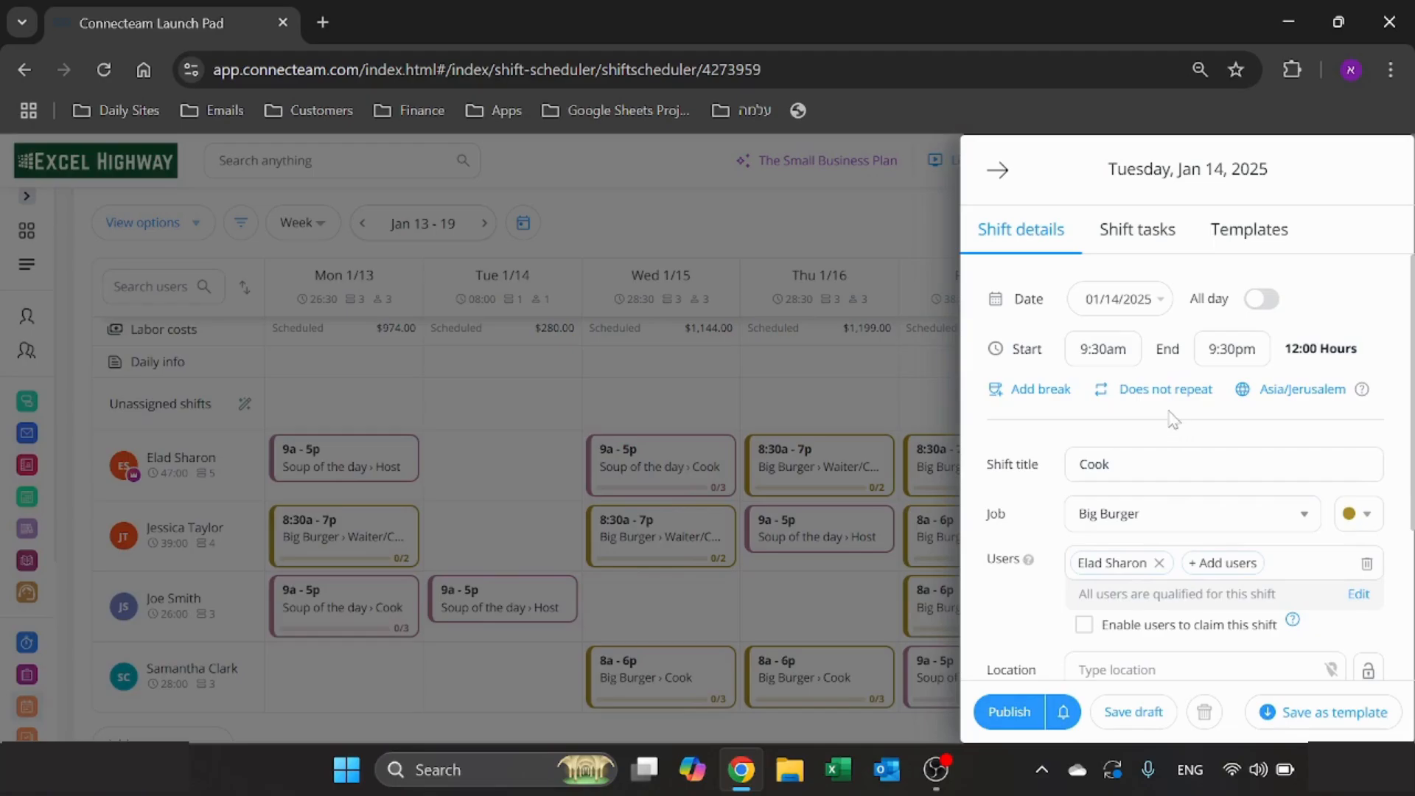
- Change the shift title to 2nd Cook
scroll(1157, 412, down, 2)
click(1144, 367)
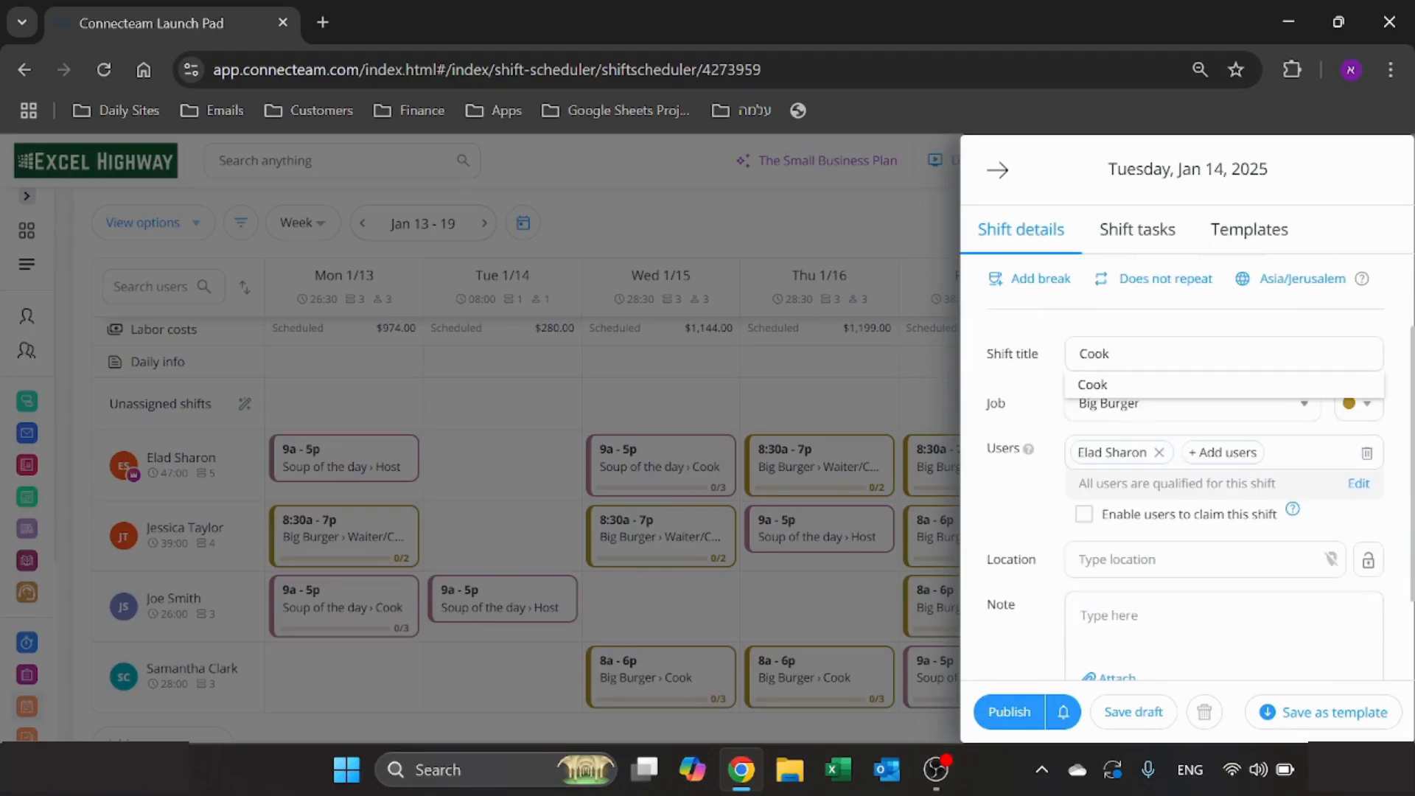
key(BackSpace)
key(BackSpace)
key(BackSpace)
text(2nd)
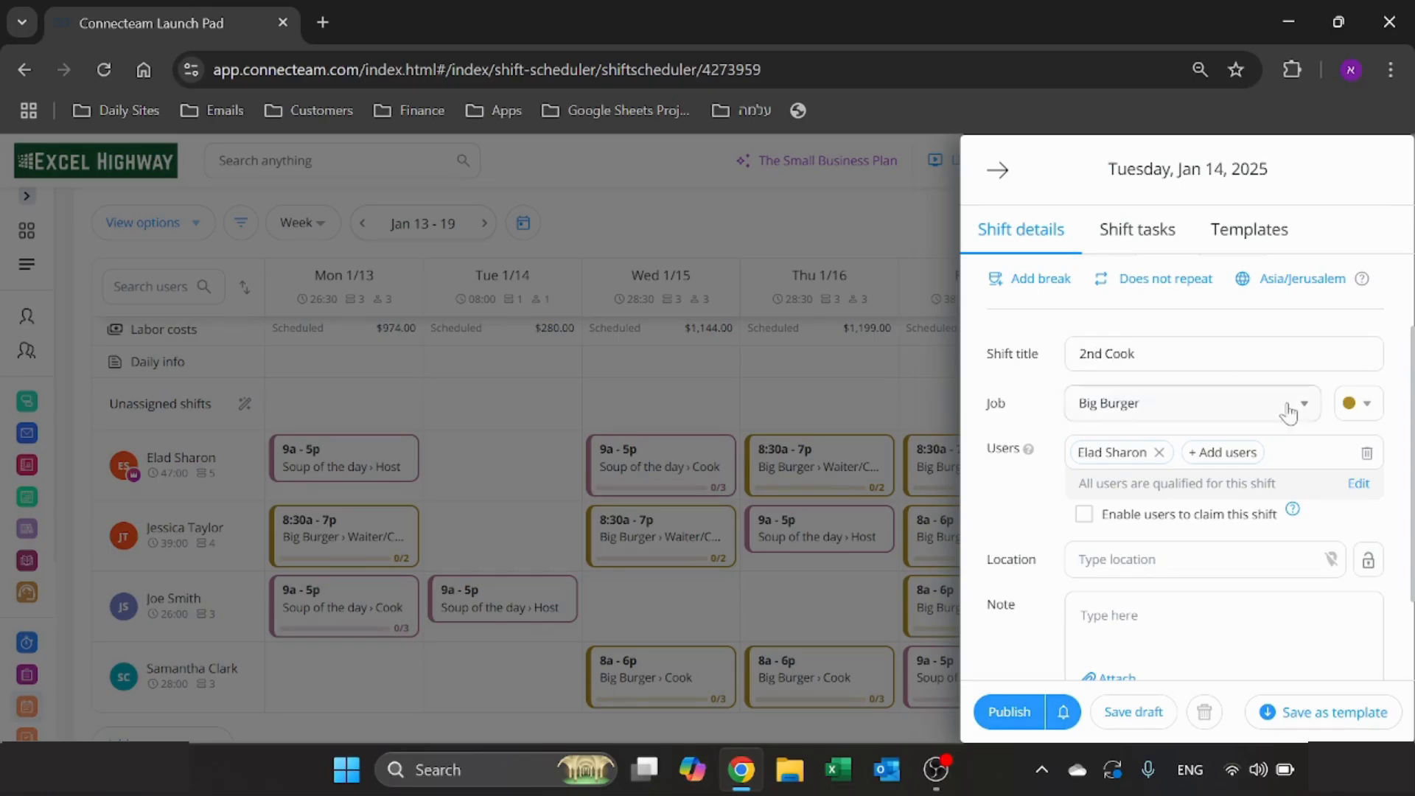
- Change the shift's job to Soup of the day and keep its default colour
click(1302, 407)
click(1308, 410)
click(1219, 409)
click(1180, 490)
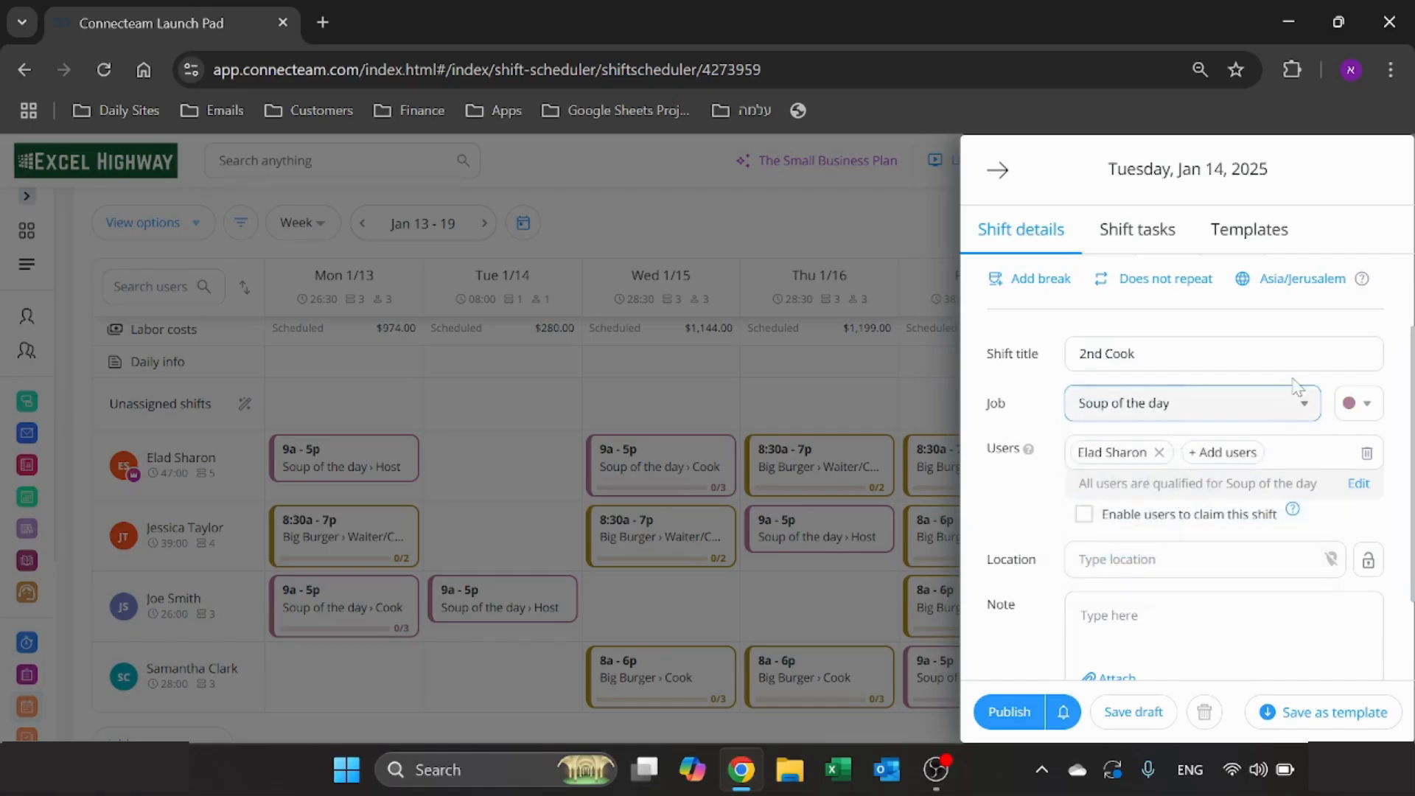
click(1375, 410)
click(1375, 407)
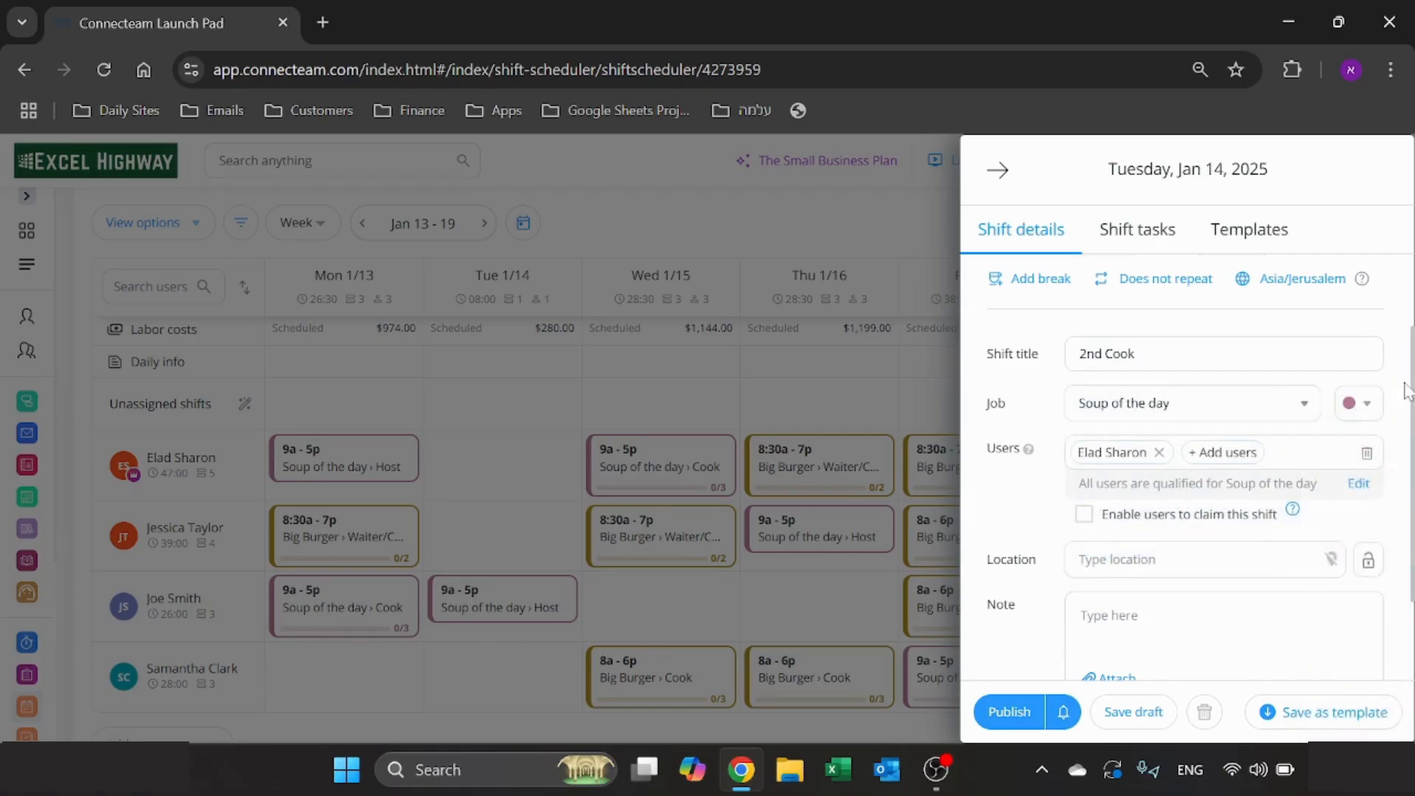
- Add the two available qualified users to the 2nd Cook shift alongside the employee already assigned
scroll(1400, 383, down, 2)
click(1212, 343)
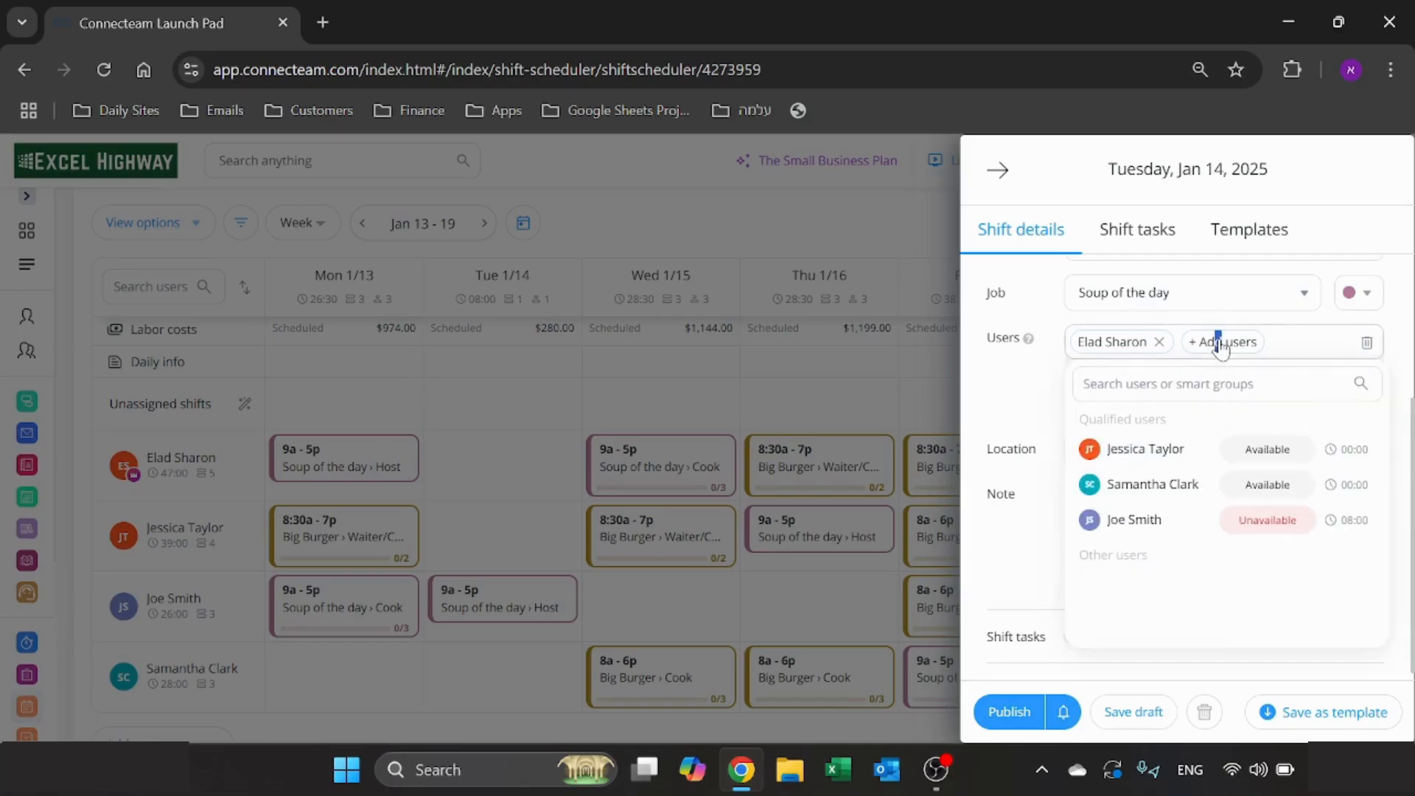
click(1165, 454)
click(1152, 490)
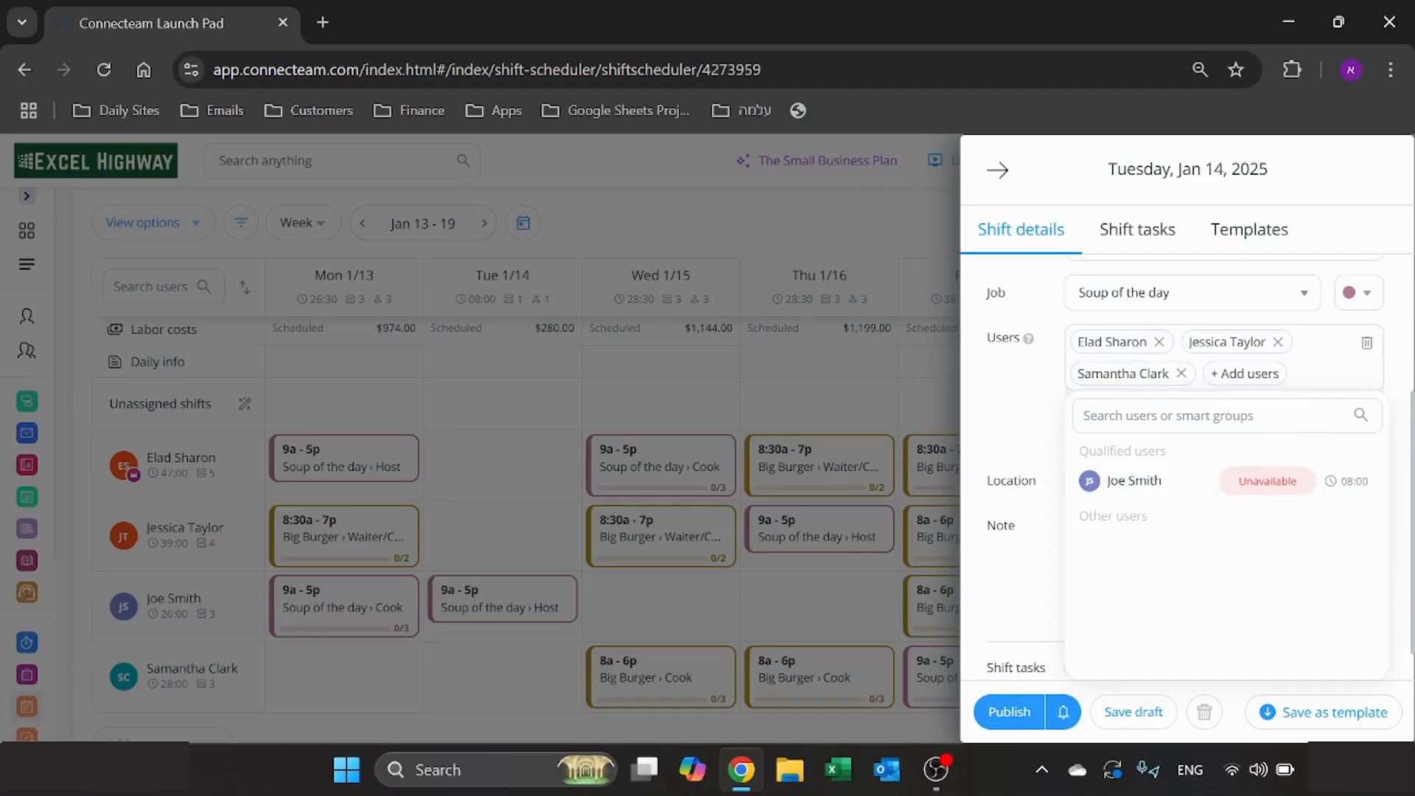
click(1399, 471)
scroll(1398, 472, up, 3)
scroll(1384, 527, down, 3)
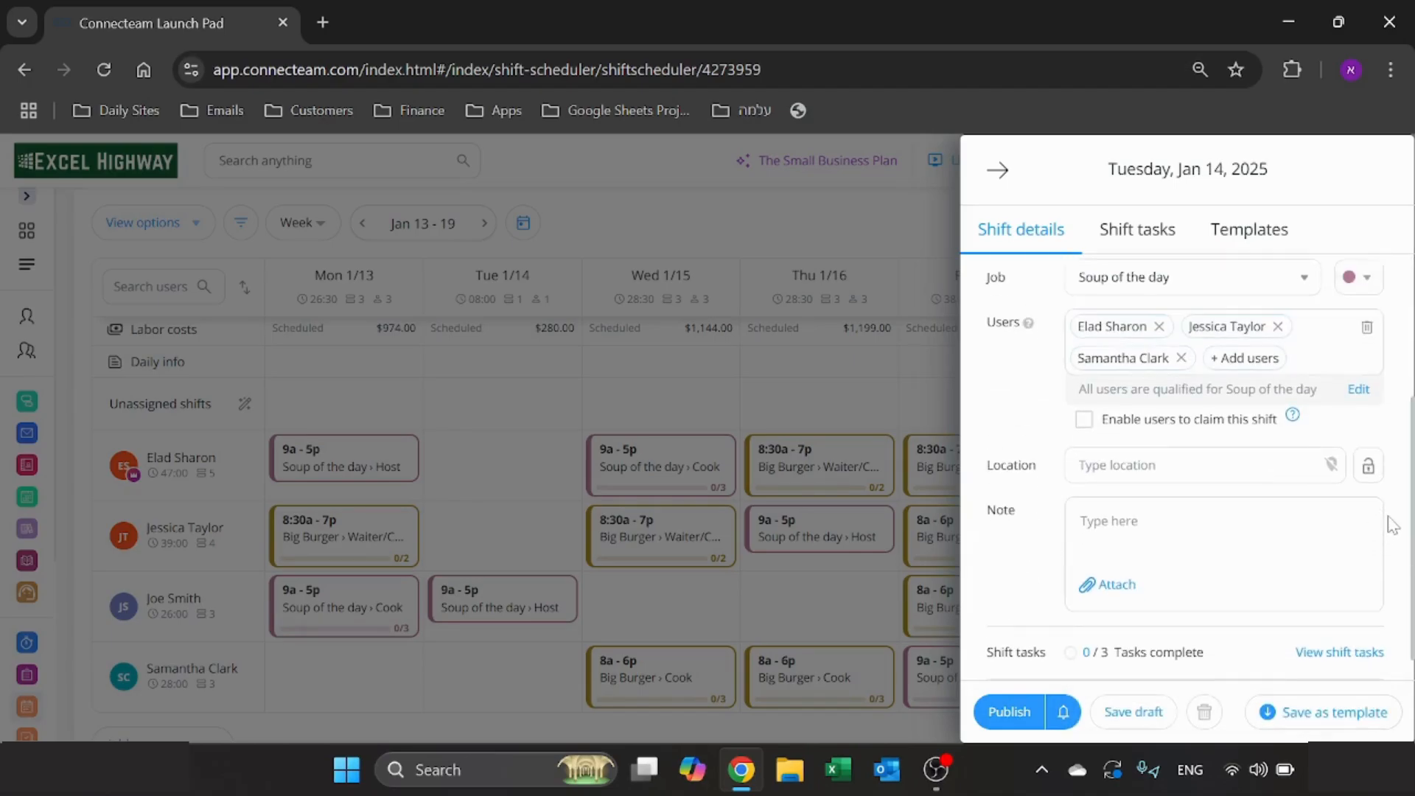
- Enable users to claim this shift to view the claiming options, and disable it again
scroll(1393, 524, down, 1)
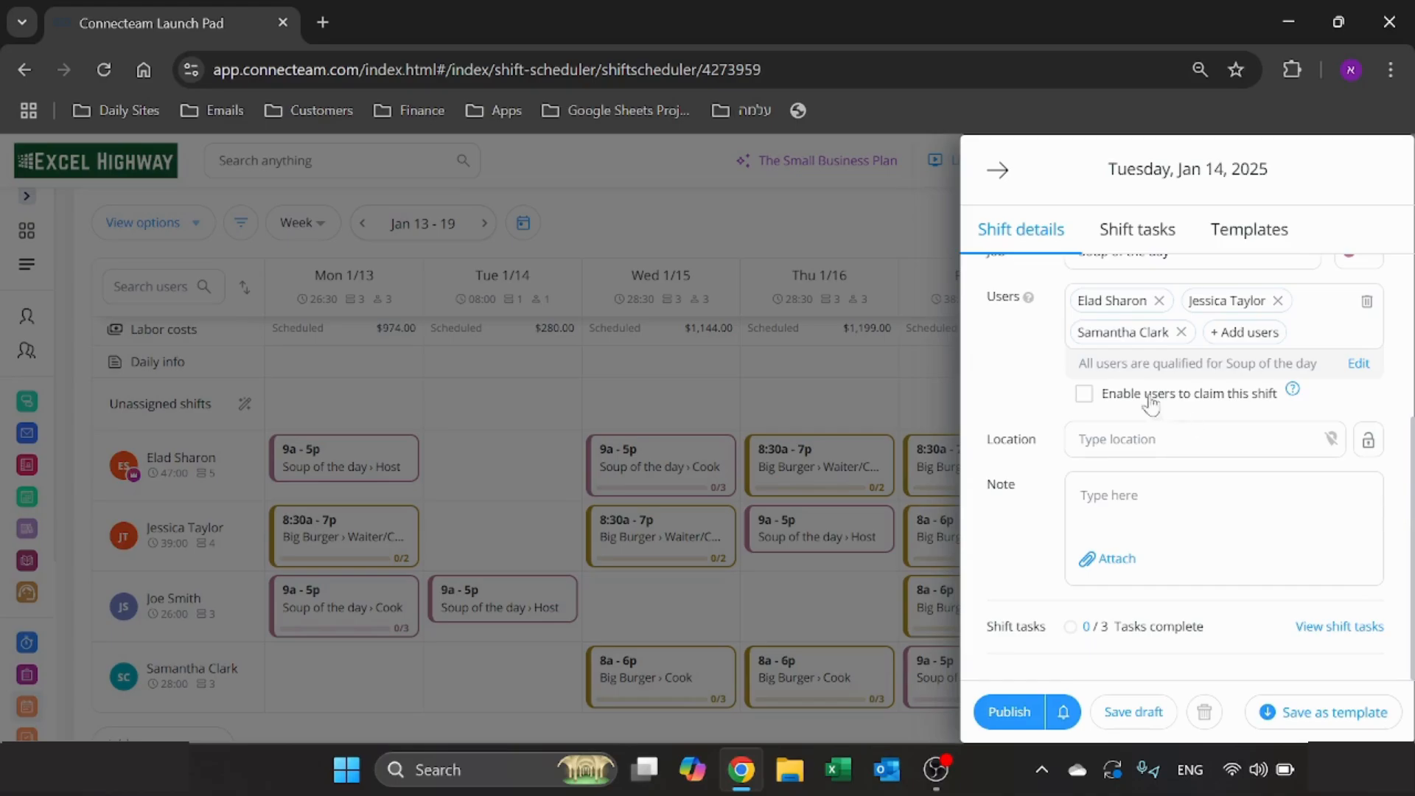
click(1086, 396)
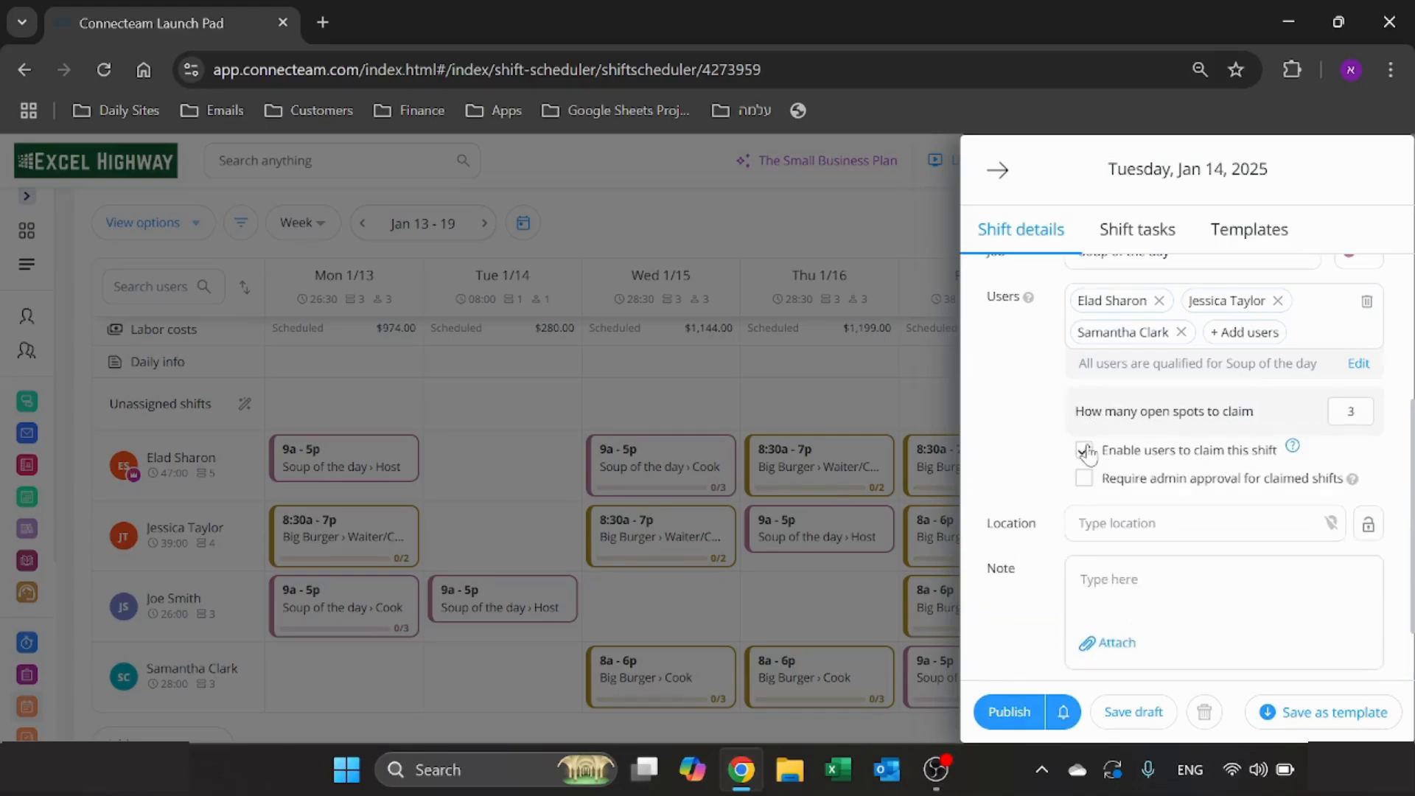
click(1085, 451)
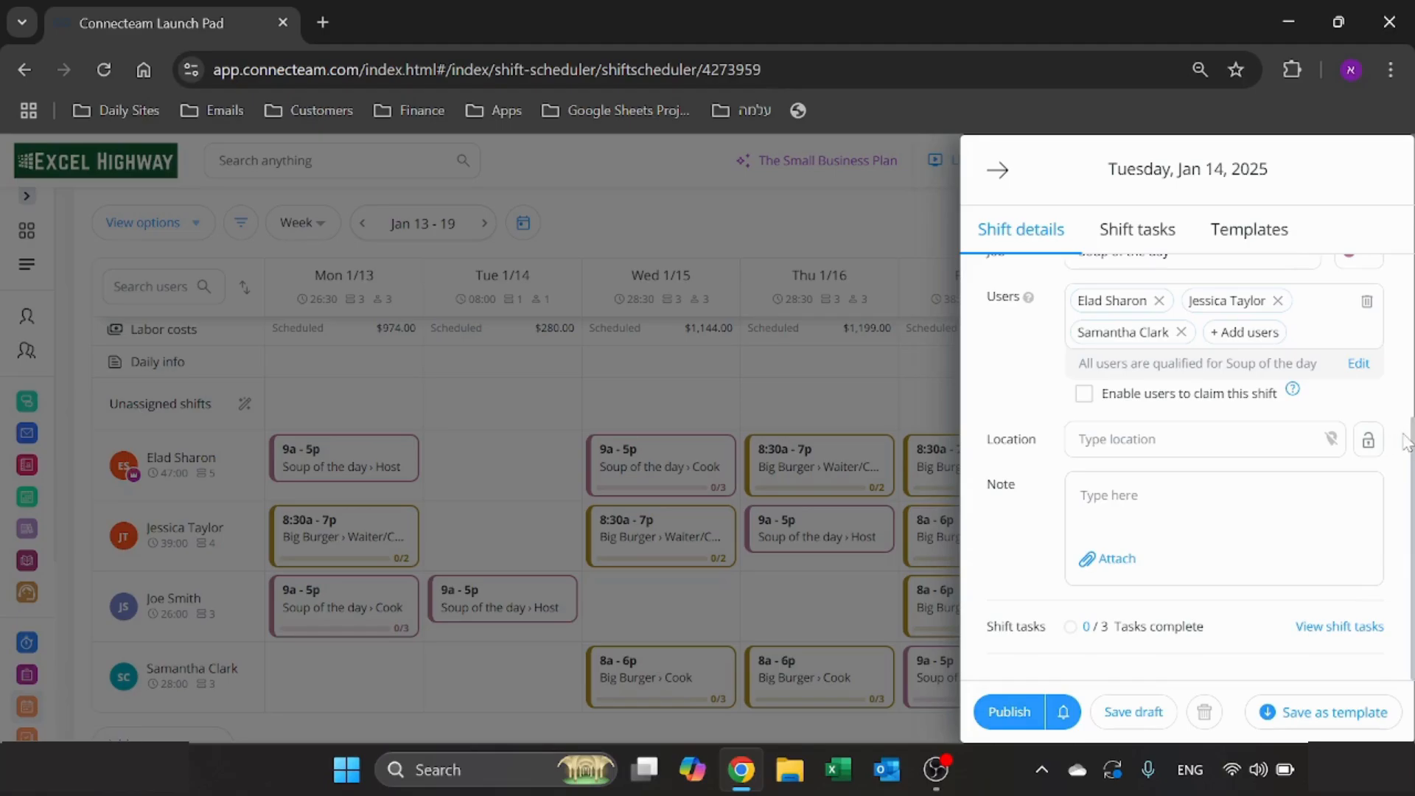
- Set the shift's location to Shopping Mall and enter the note "Please review the tasks in the shift."
click(1080, 439)
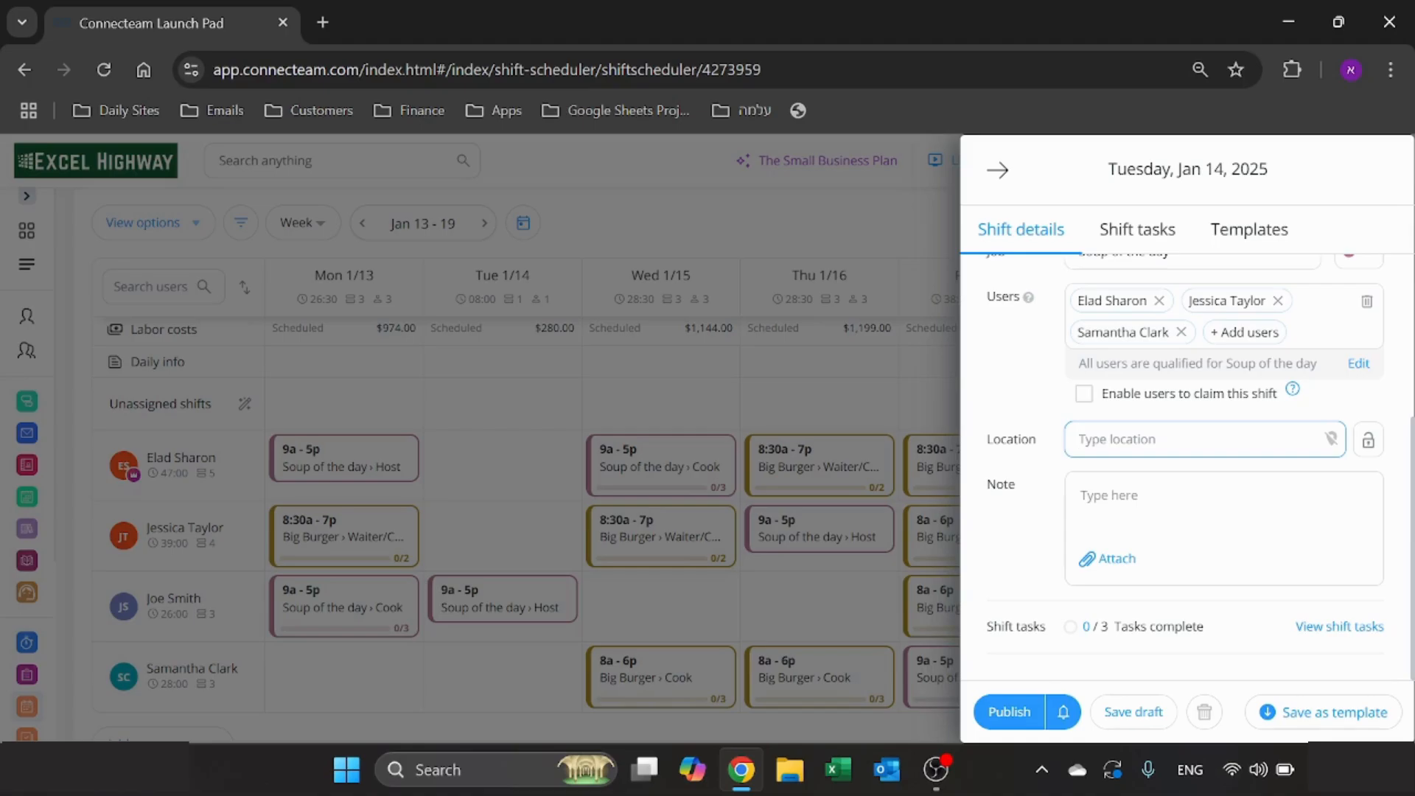
text(Shopping Mall)
click(1108, 496)
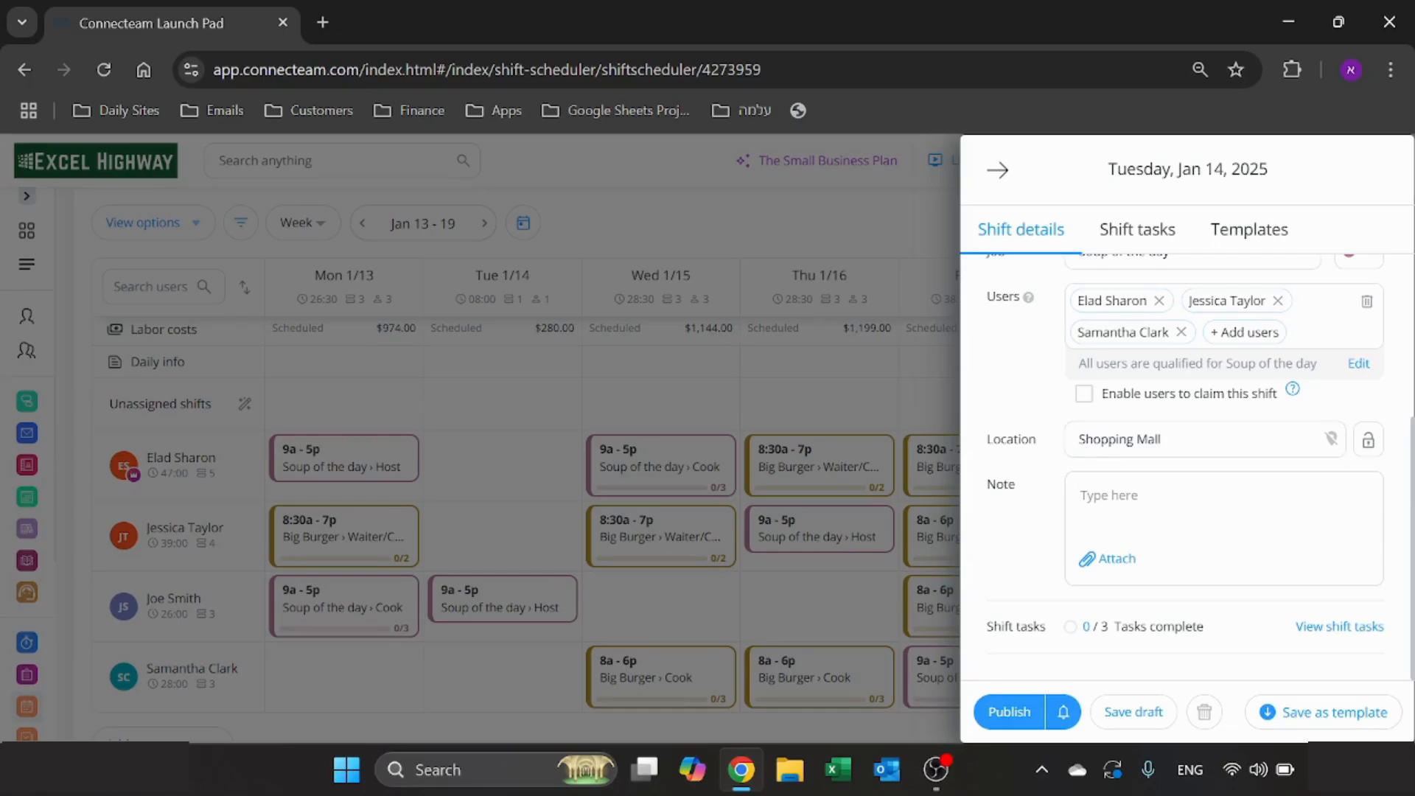
text(Please review the tasks in the shift.)
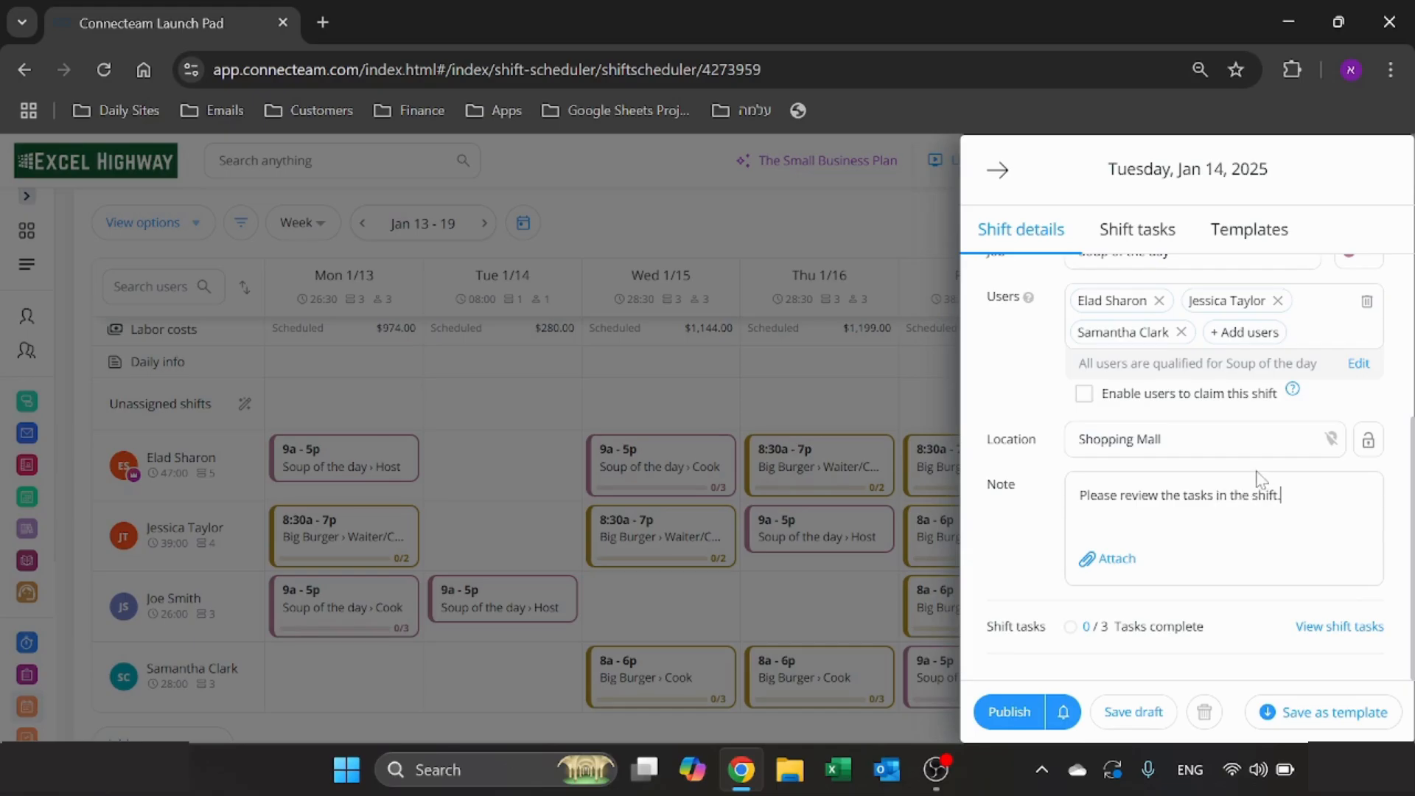
- Review the shift's tasks and publish the 2nd Cook shift for its three assigned users
click(1135, 230)
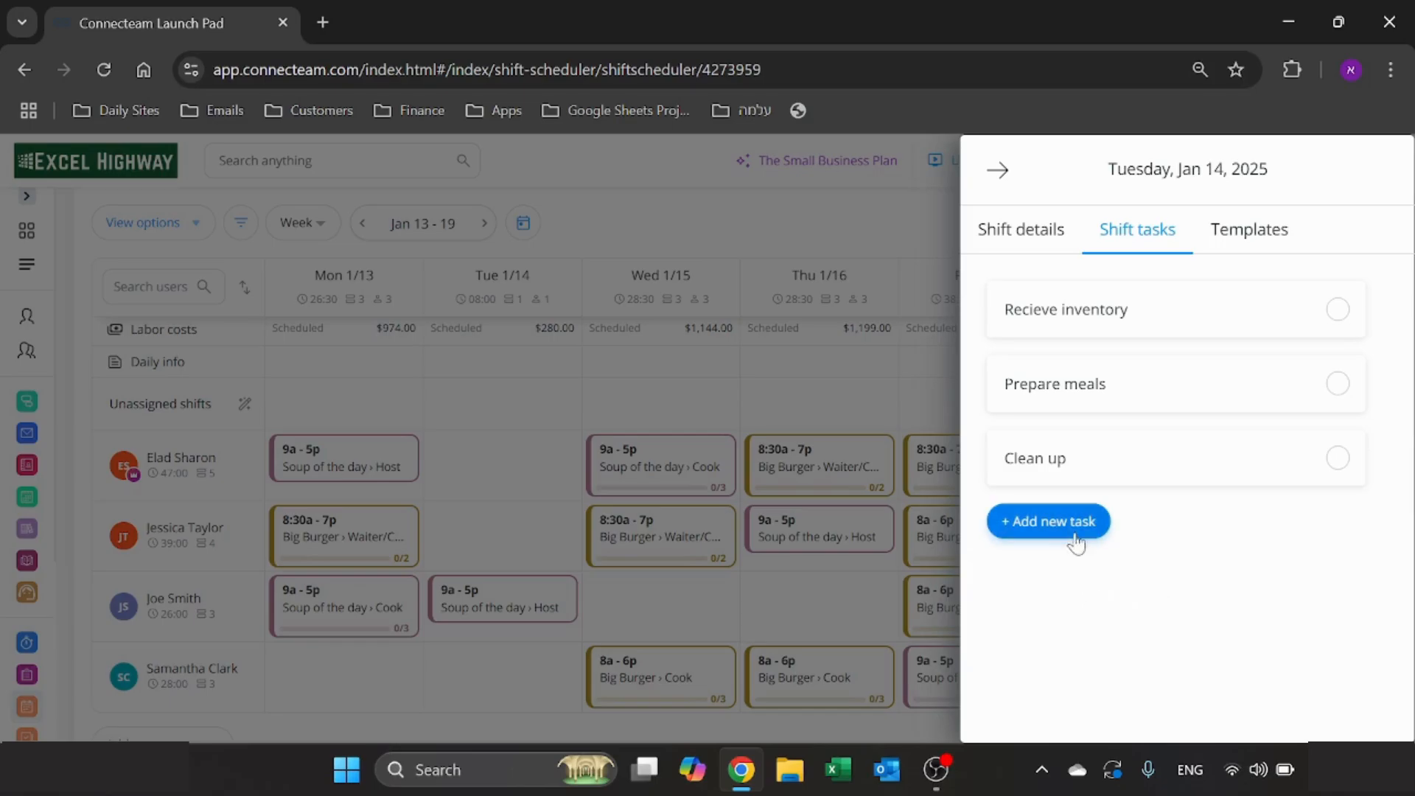
click(1042, 239)
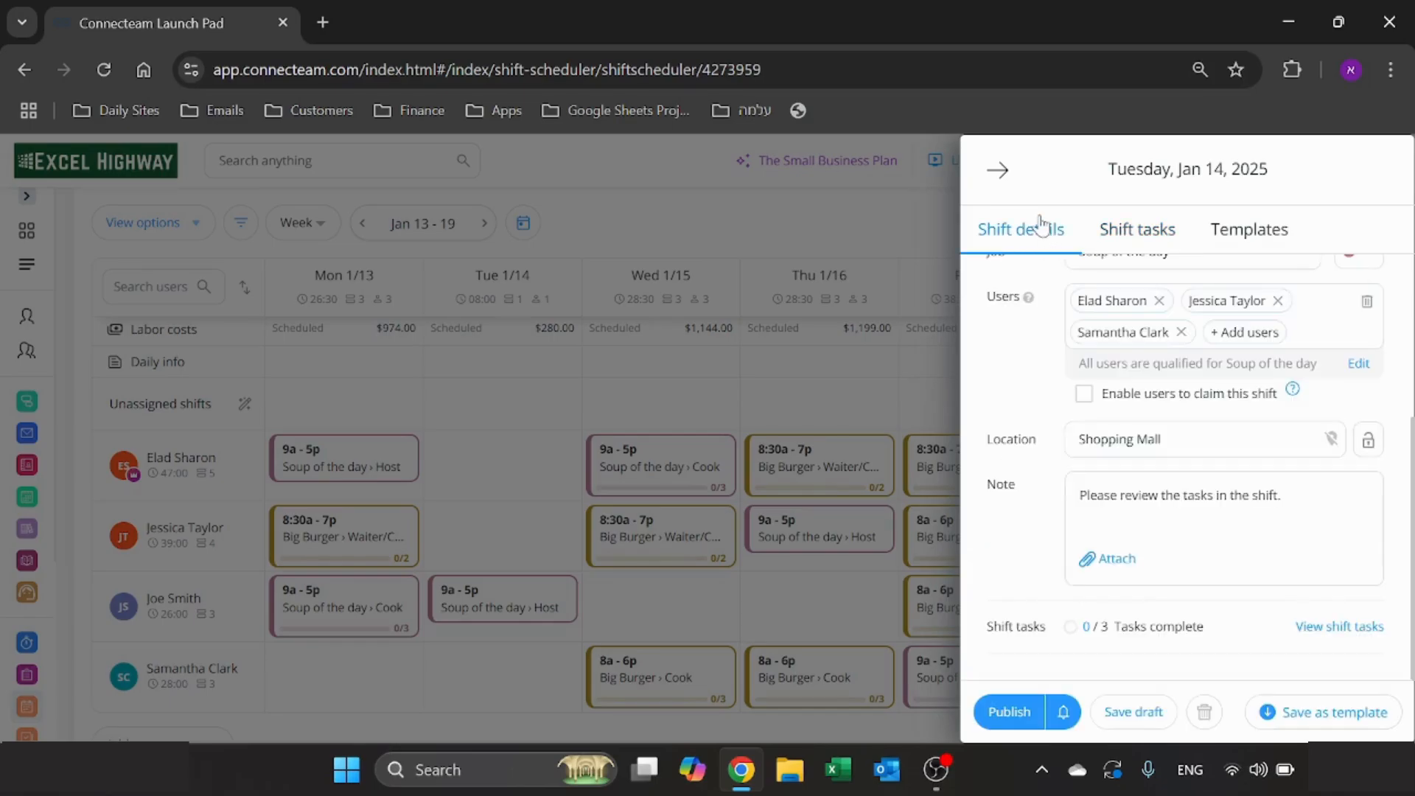
click(1009, 713)
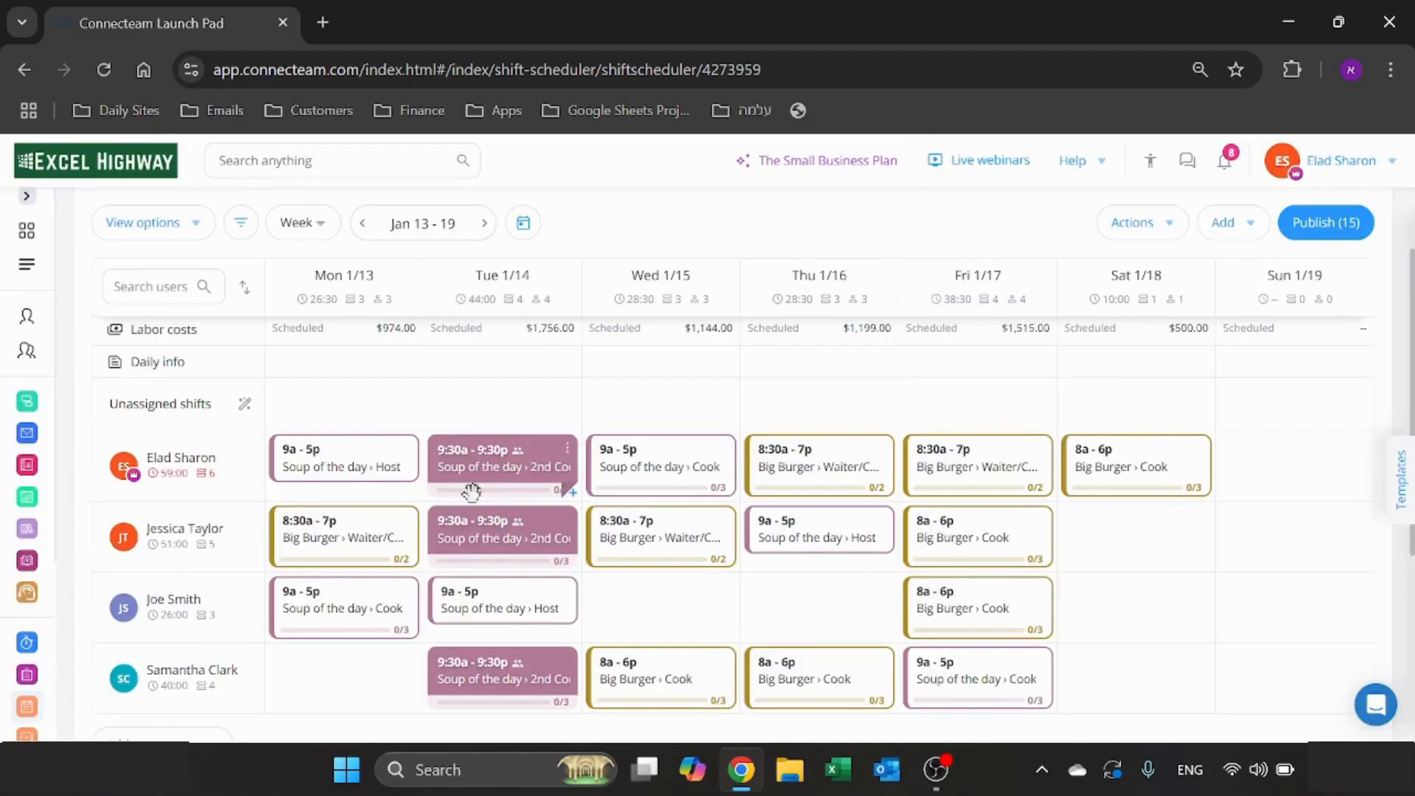
scroll(472, 492, down, 3)
scroll(474, 562, up, 3)
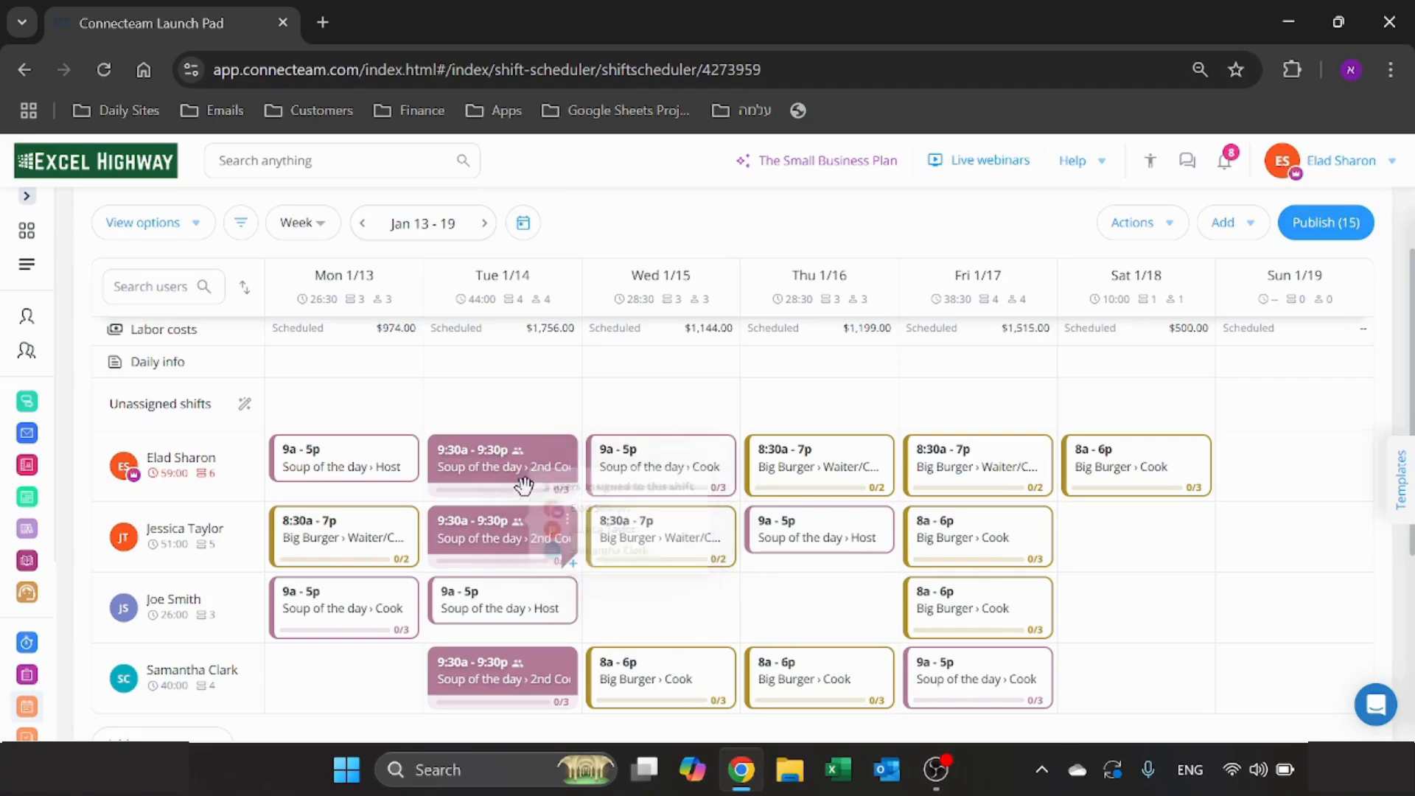
- Remove the first and third users from Tuesday's published 2nd Cook shift, keeping only the second, and publish the change
click(568, 523)
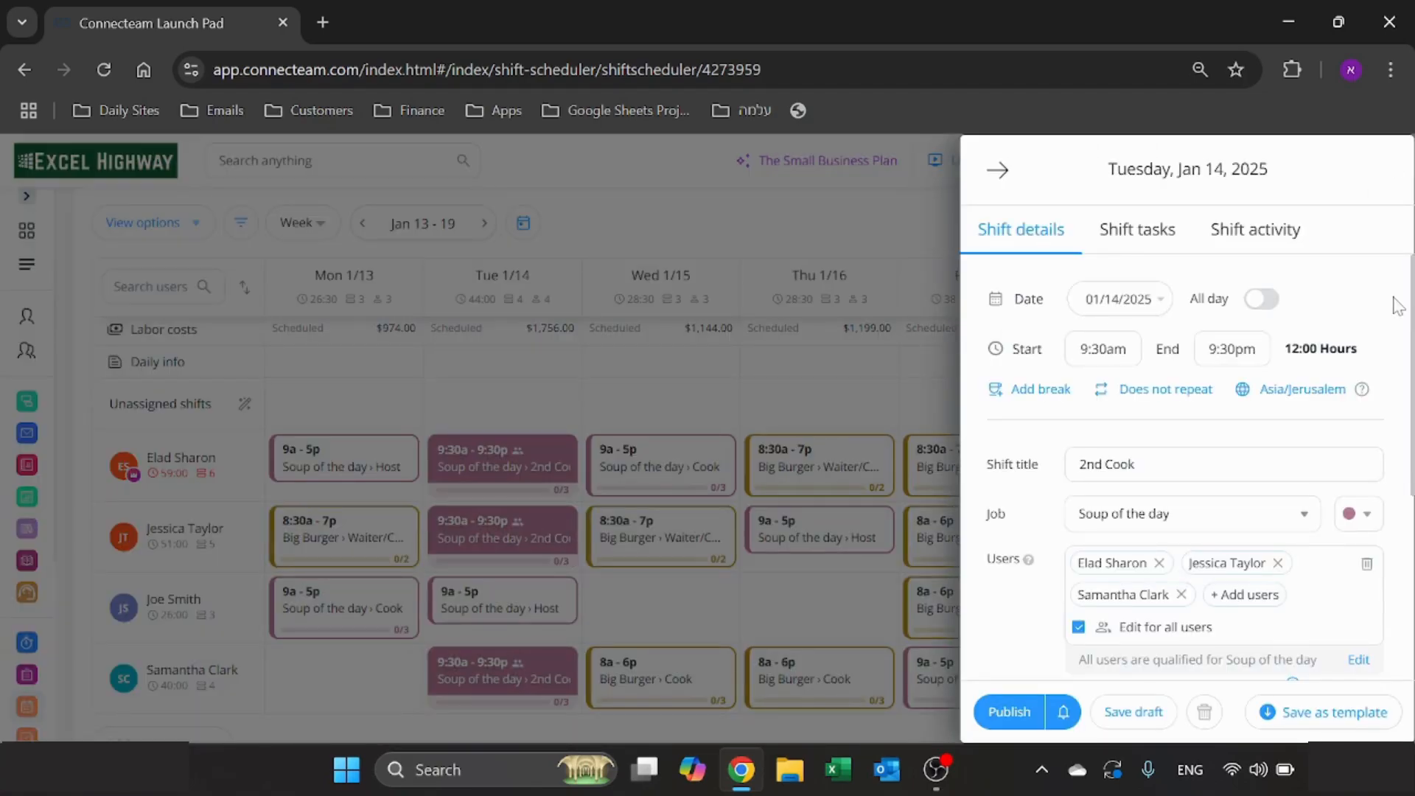
scroll(1248, 480, down, 3)
click(1181, 373)
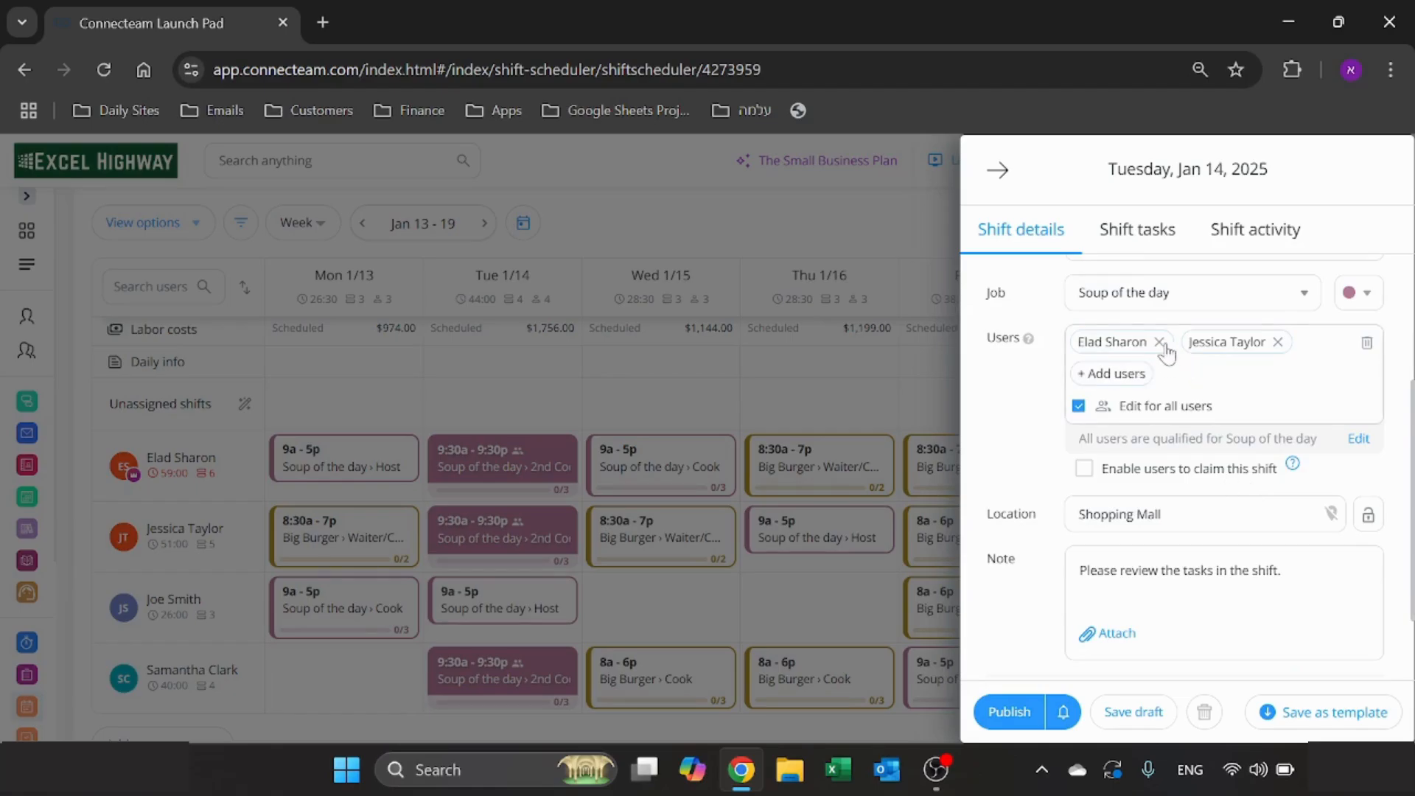
click(1159, 342)
click(1004, 712)
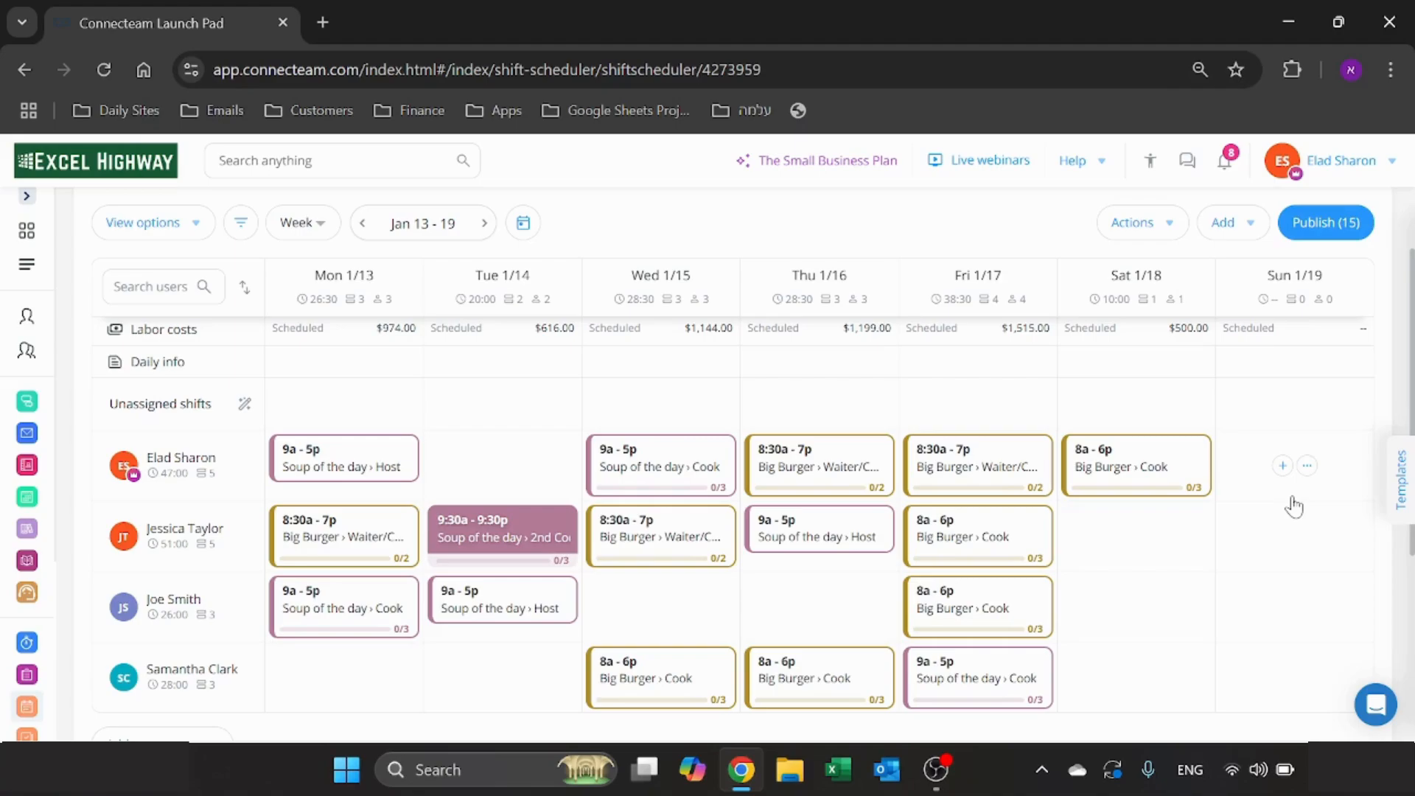
- Publish all of the unpublished shifts for the week of Jan 13 - 19
click(1325, 223)
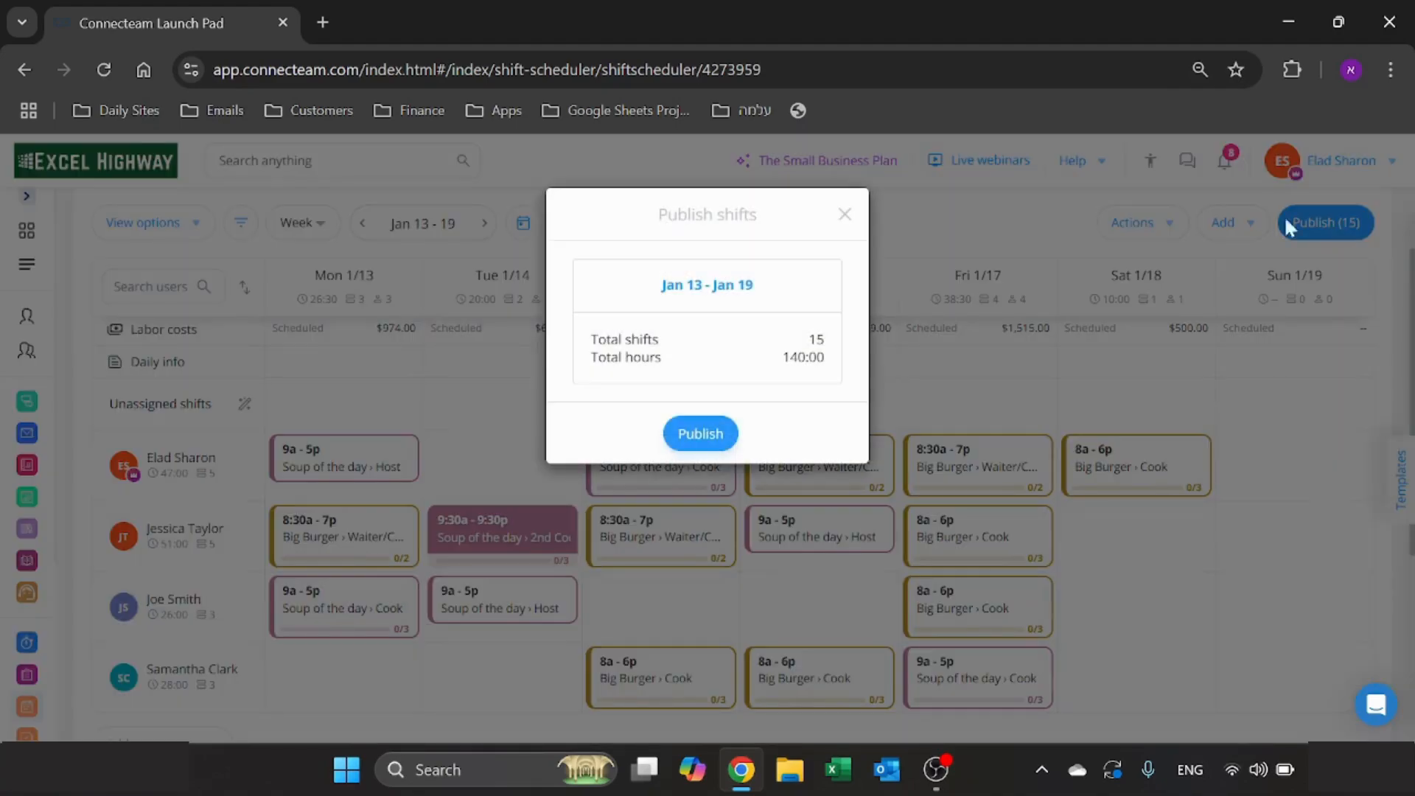
click(716, 433)
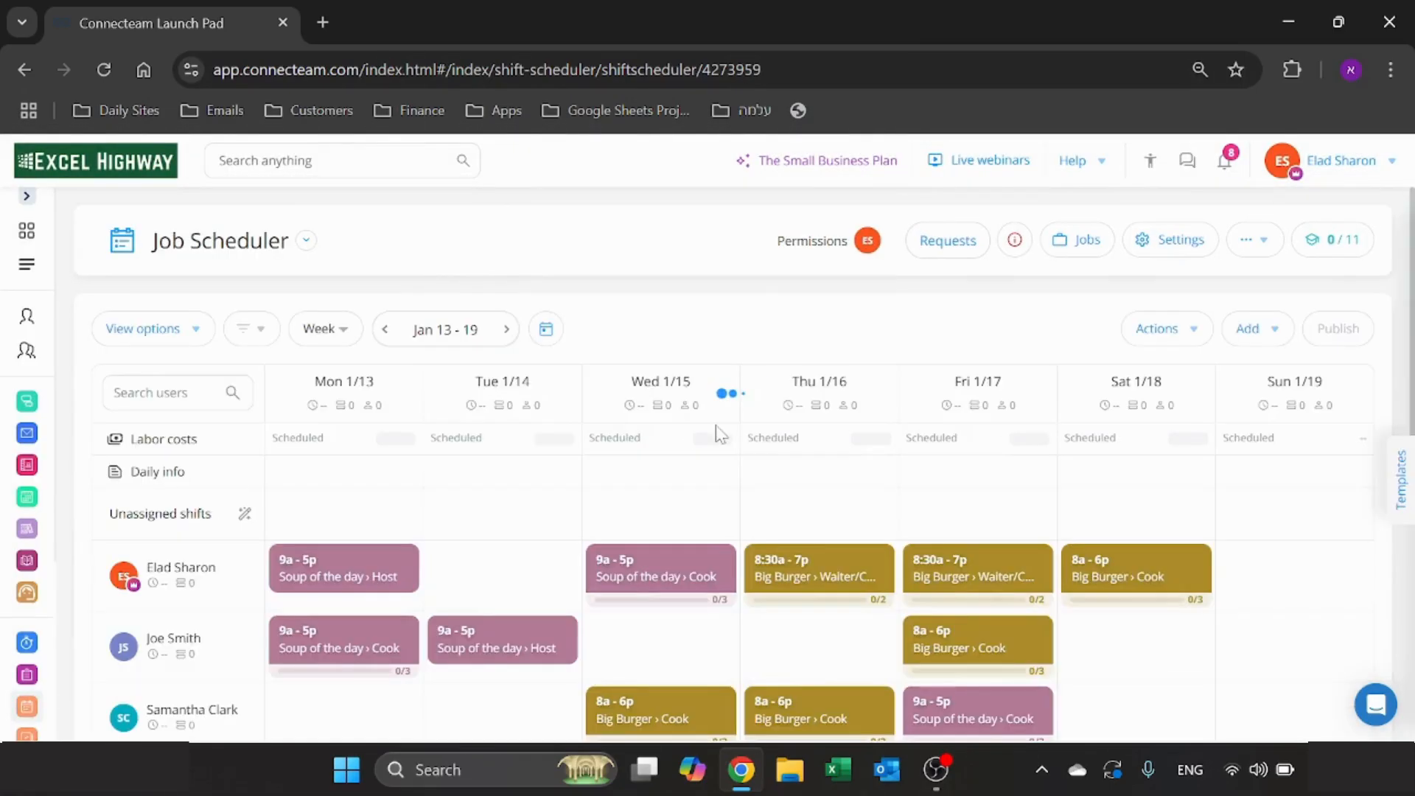
scroll(894, 469, down, 1)
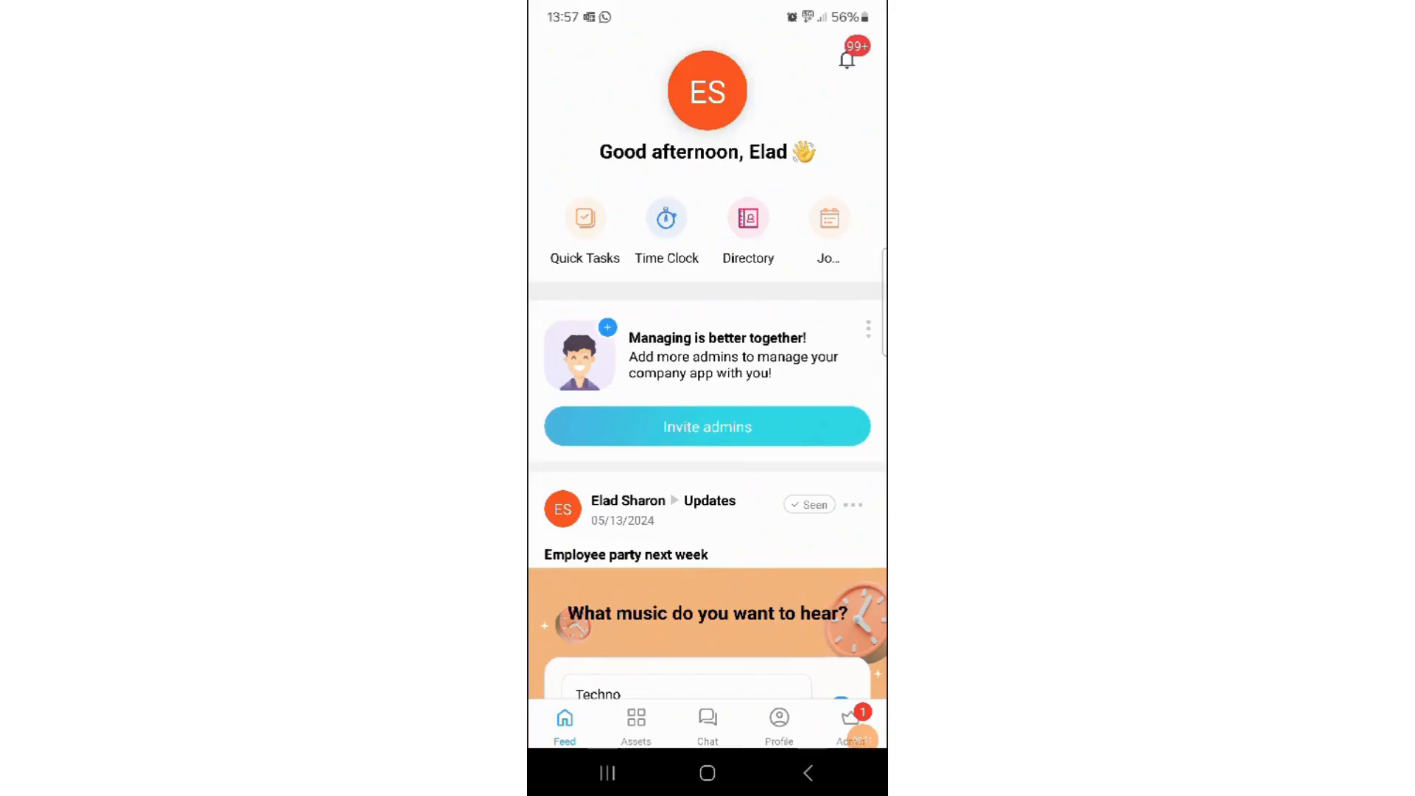
- In the Connecteam mobile app, view the Job Scheduler and examine the Monday, Jan 20 Cook shift's details and tasks
click(829, 219)
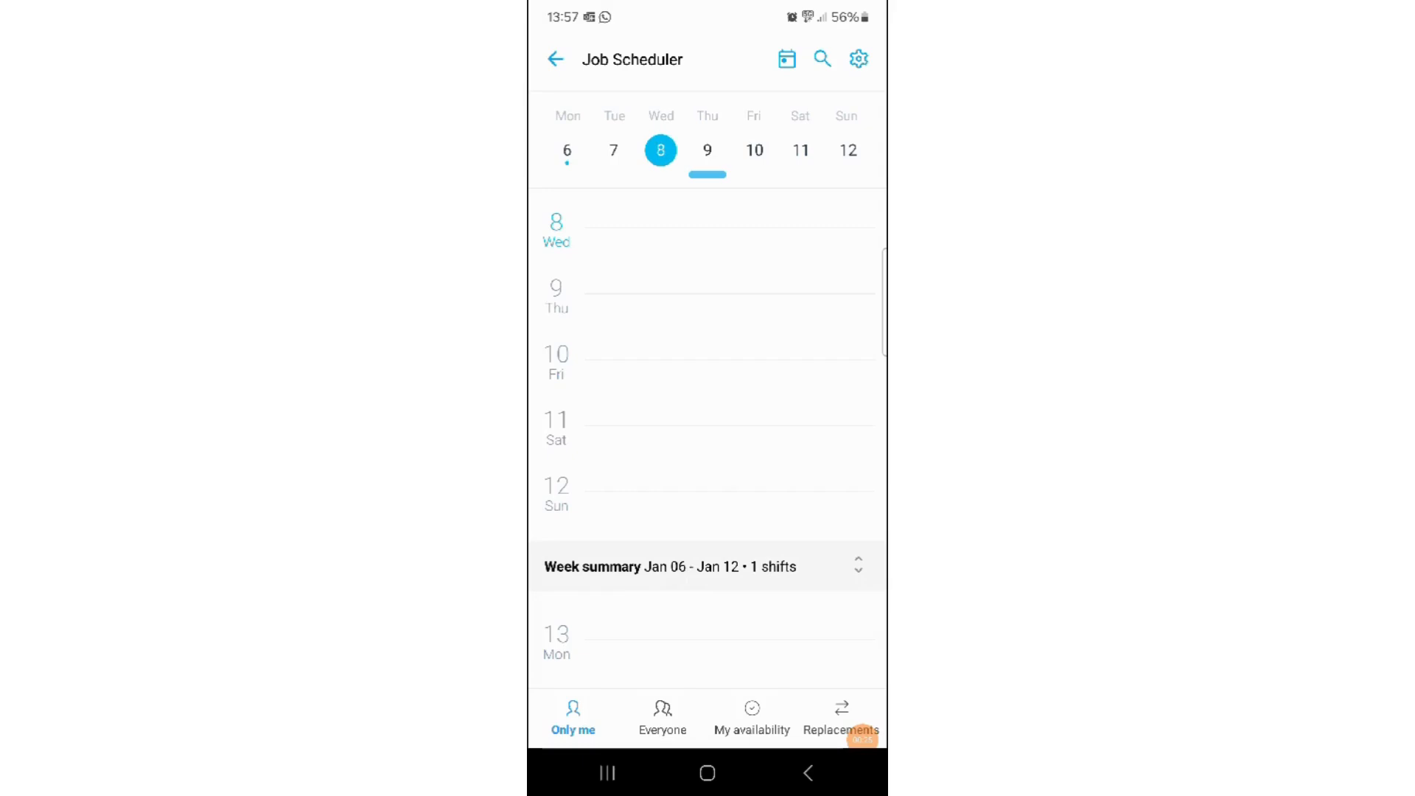
scroll(708, 442, down, 10)
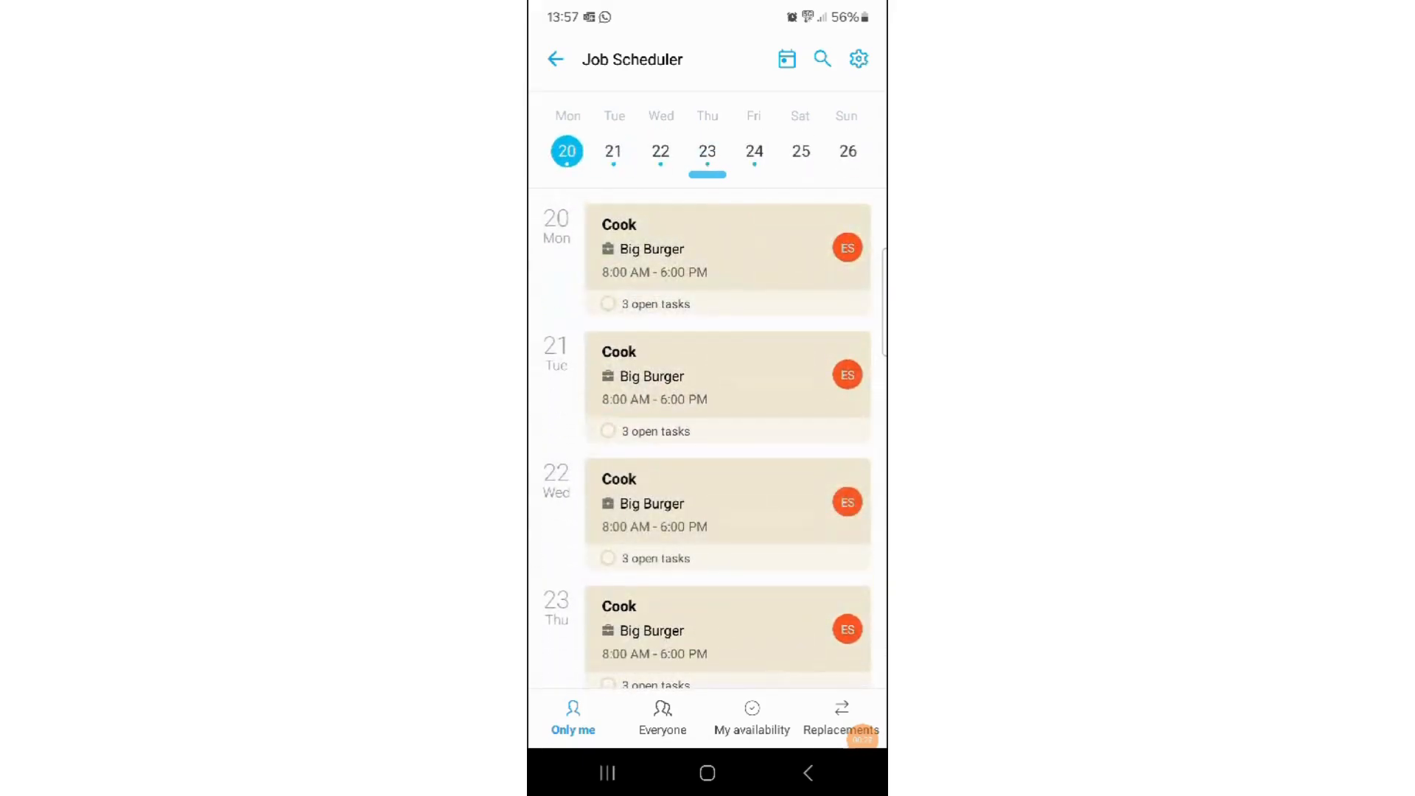
scroll(708, 442, down, 1)
scroll(707, 442, up, 1)
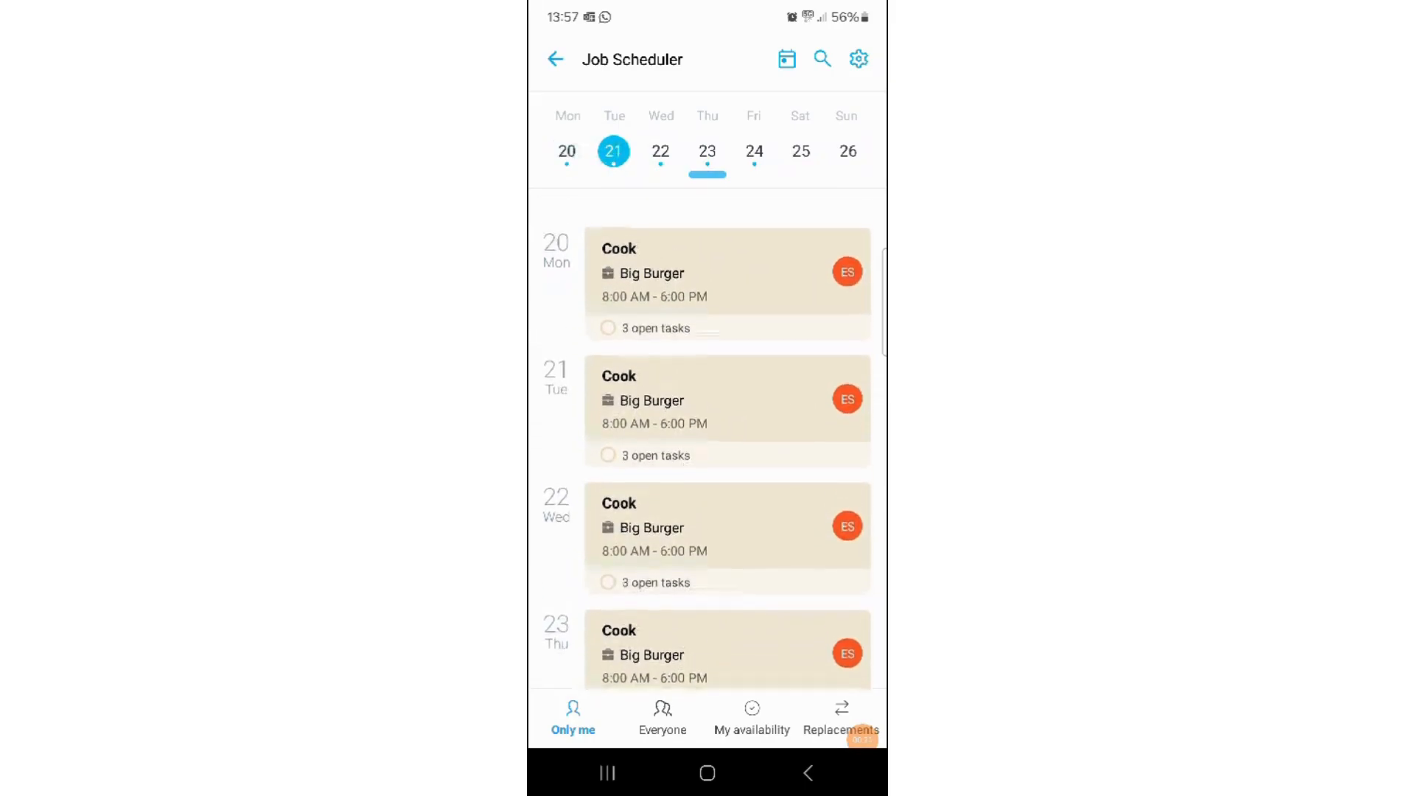
click(728, 280)
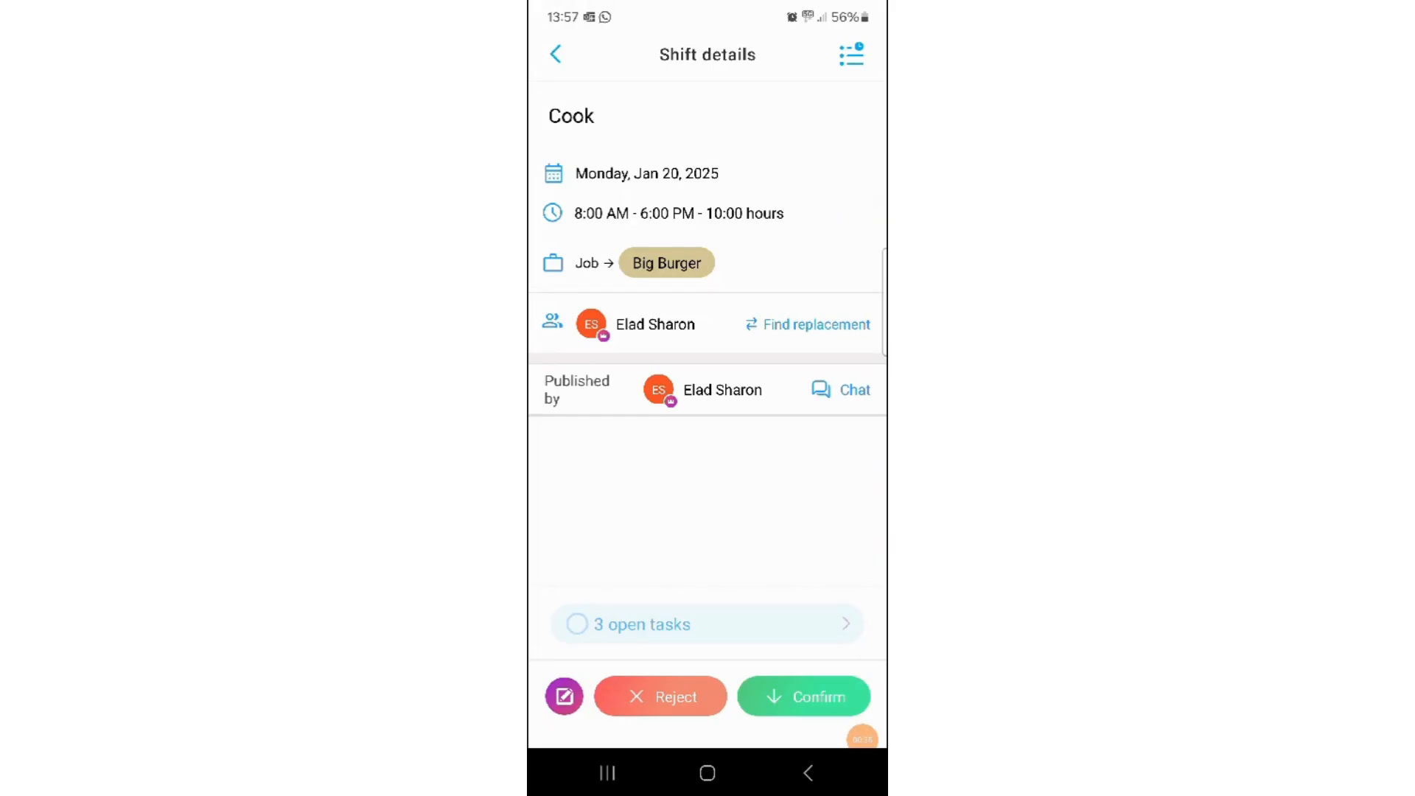
click(642, 624)
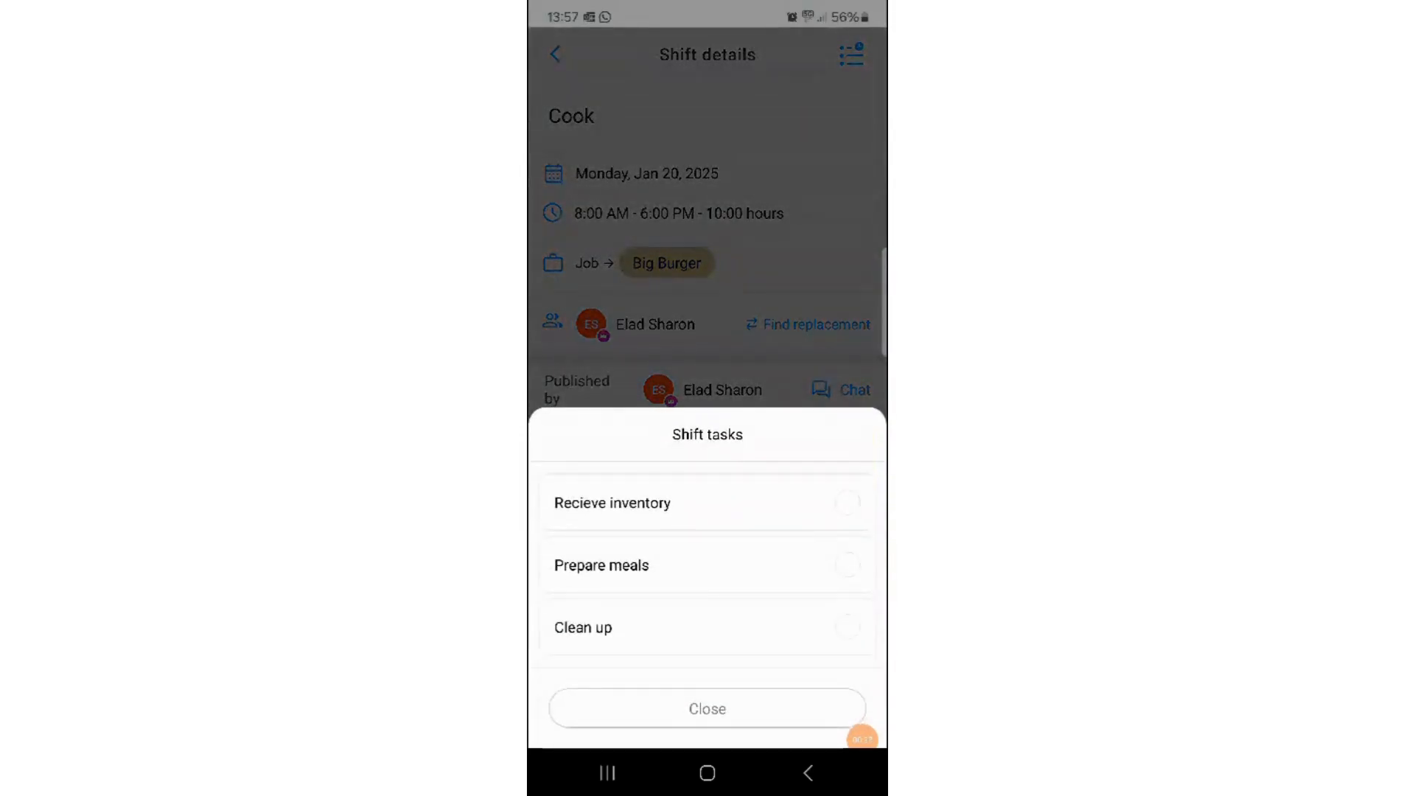
- Mark the Cook shift's "Recieve inventory" task as done, clear the mark again, and close the shift tasks
click(848, 503)
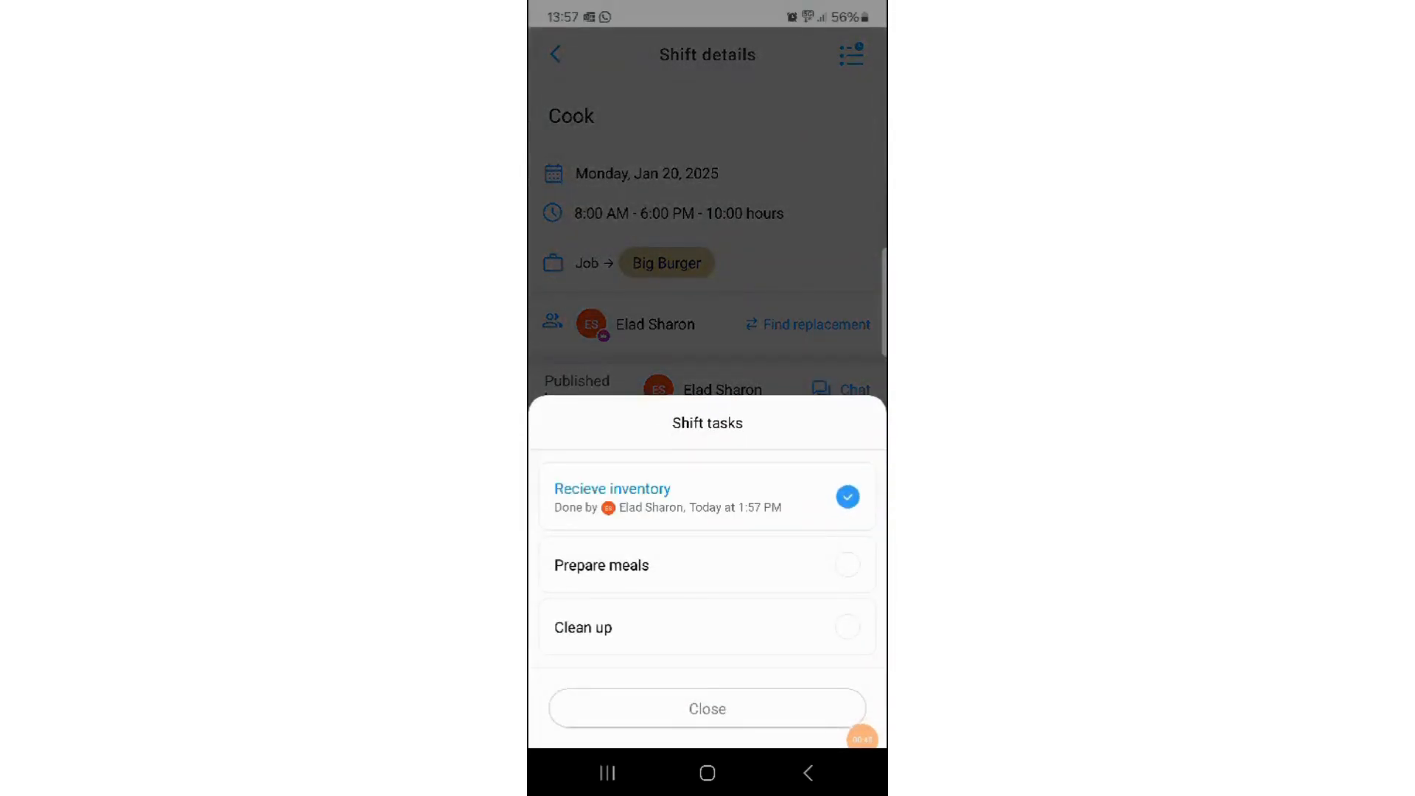
click(848, 496)
click(708, 709)
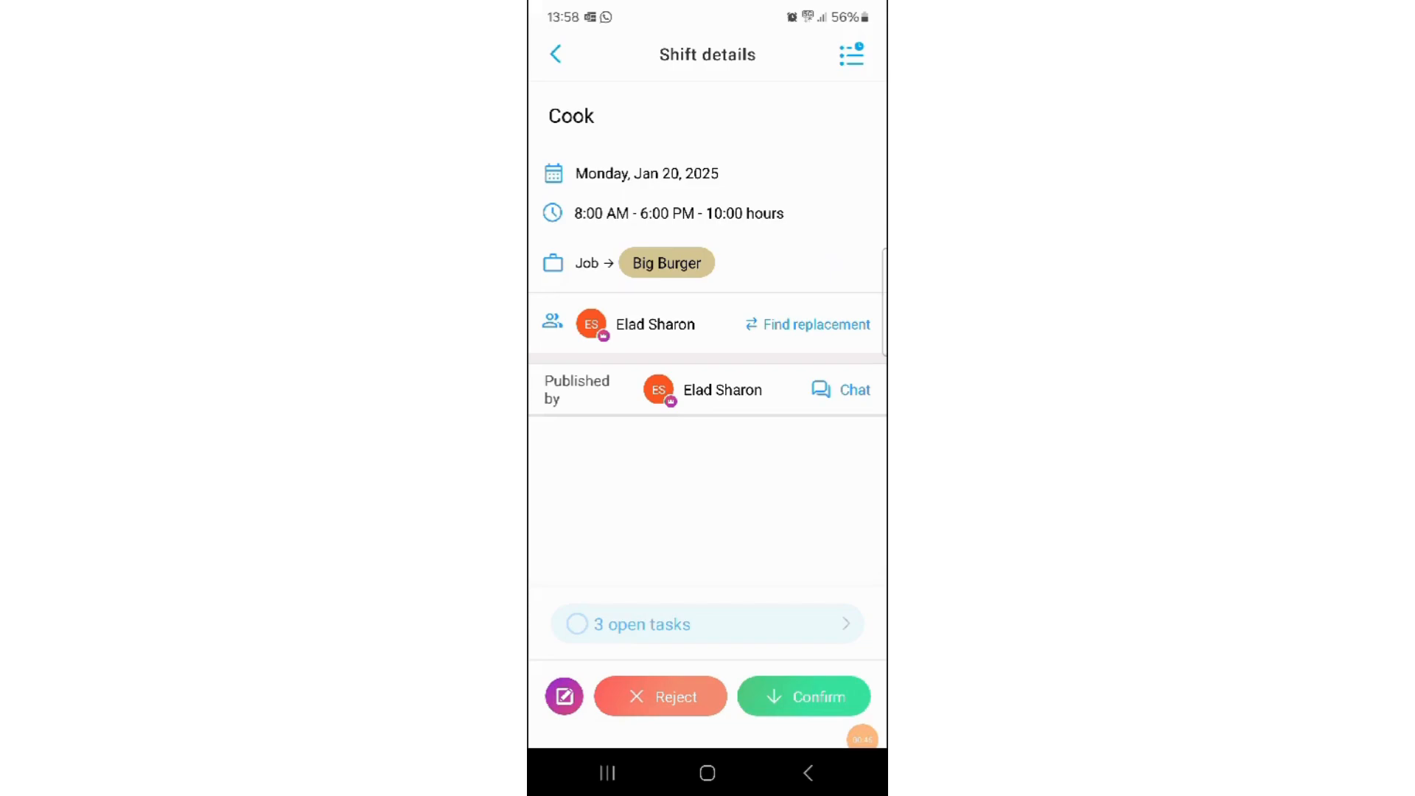
key(Escape)
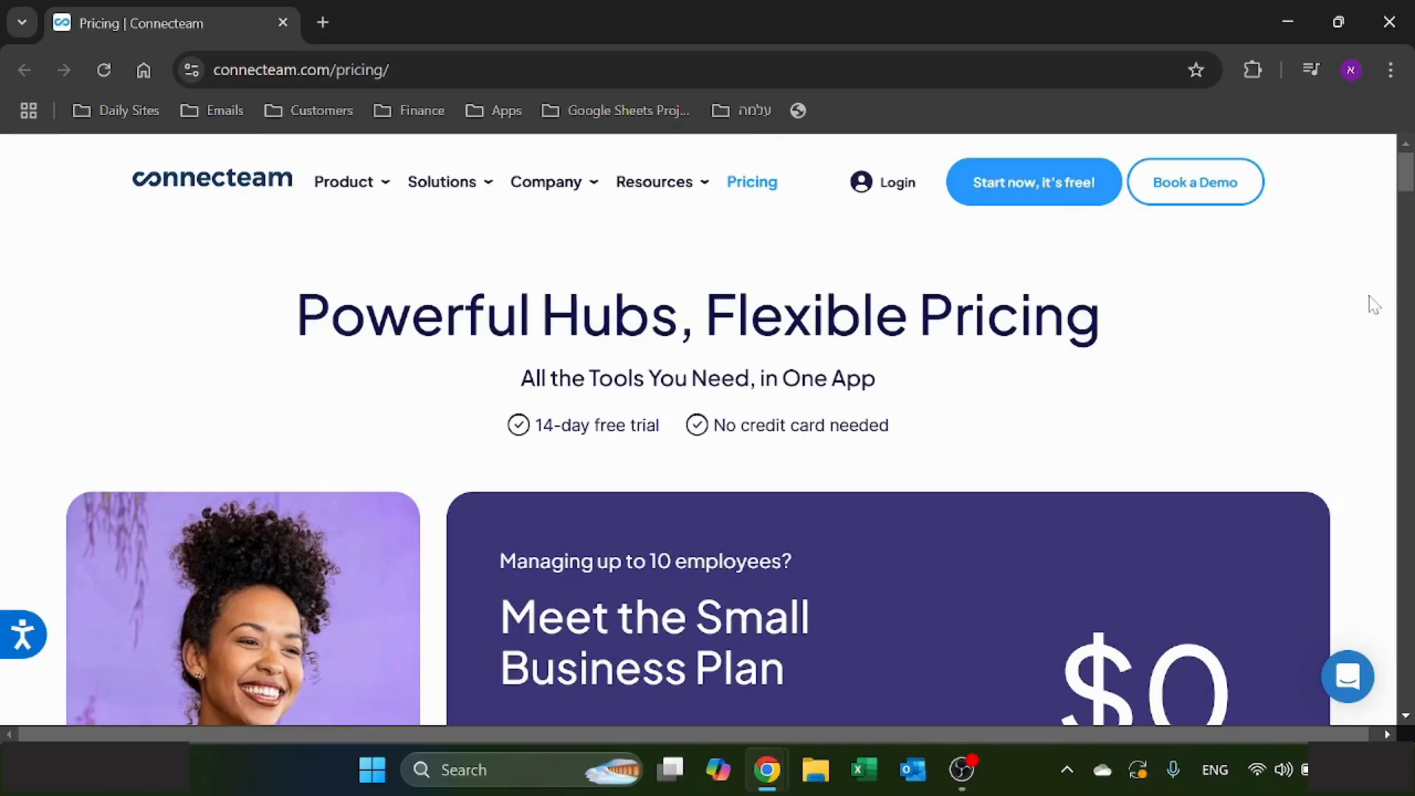
- On Connecteam's pricing page in the browser, examine the Small Business Plan and the Operations hub's plan prices and included features
scroll(1373, 304, down, 2)
scroll(1373, 304, down, 2)
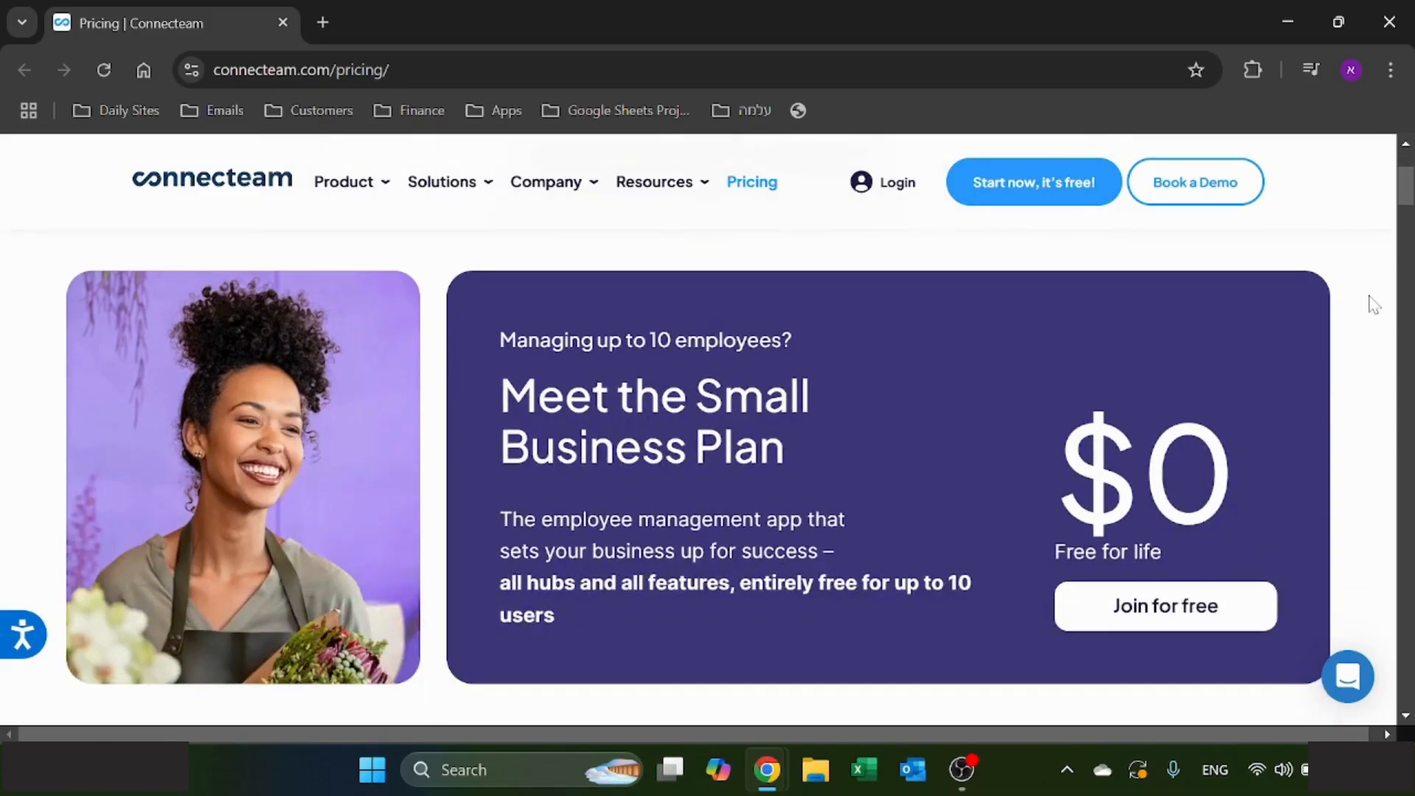
scroll(1373, 304, down, 6)
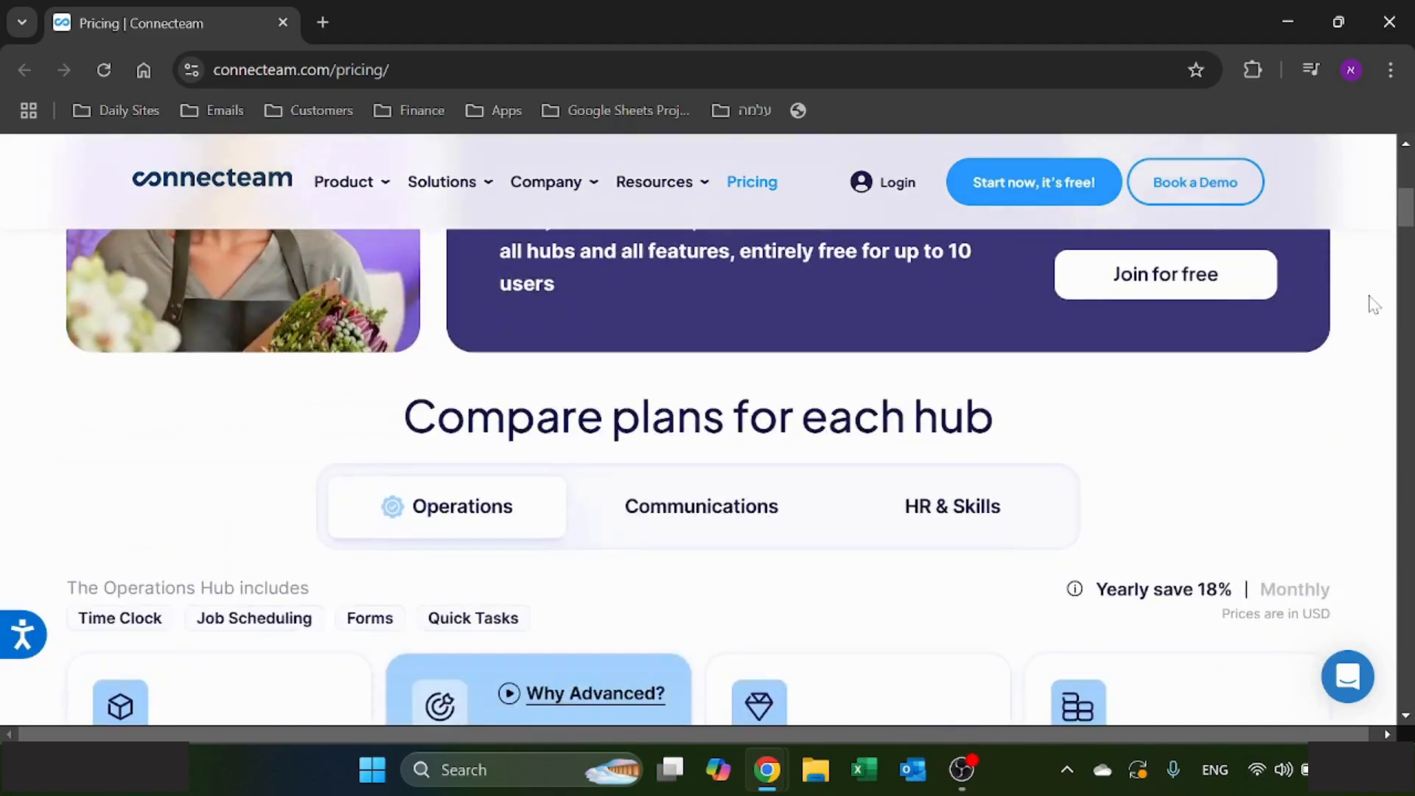
scroll(1373, 303, down, 2)
scroll(1373, 304, down, 4)
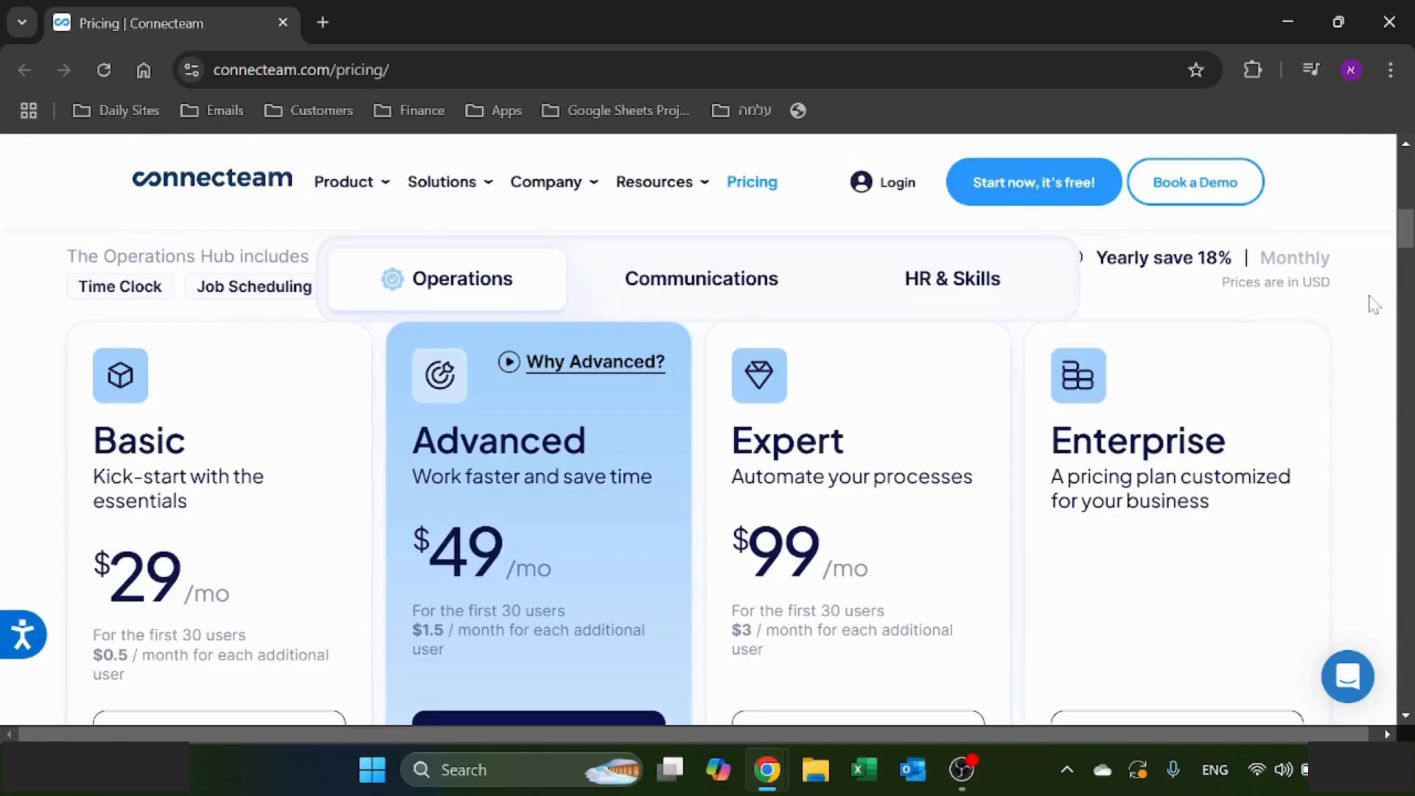
scroll(1373, 304, down, 8)
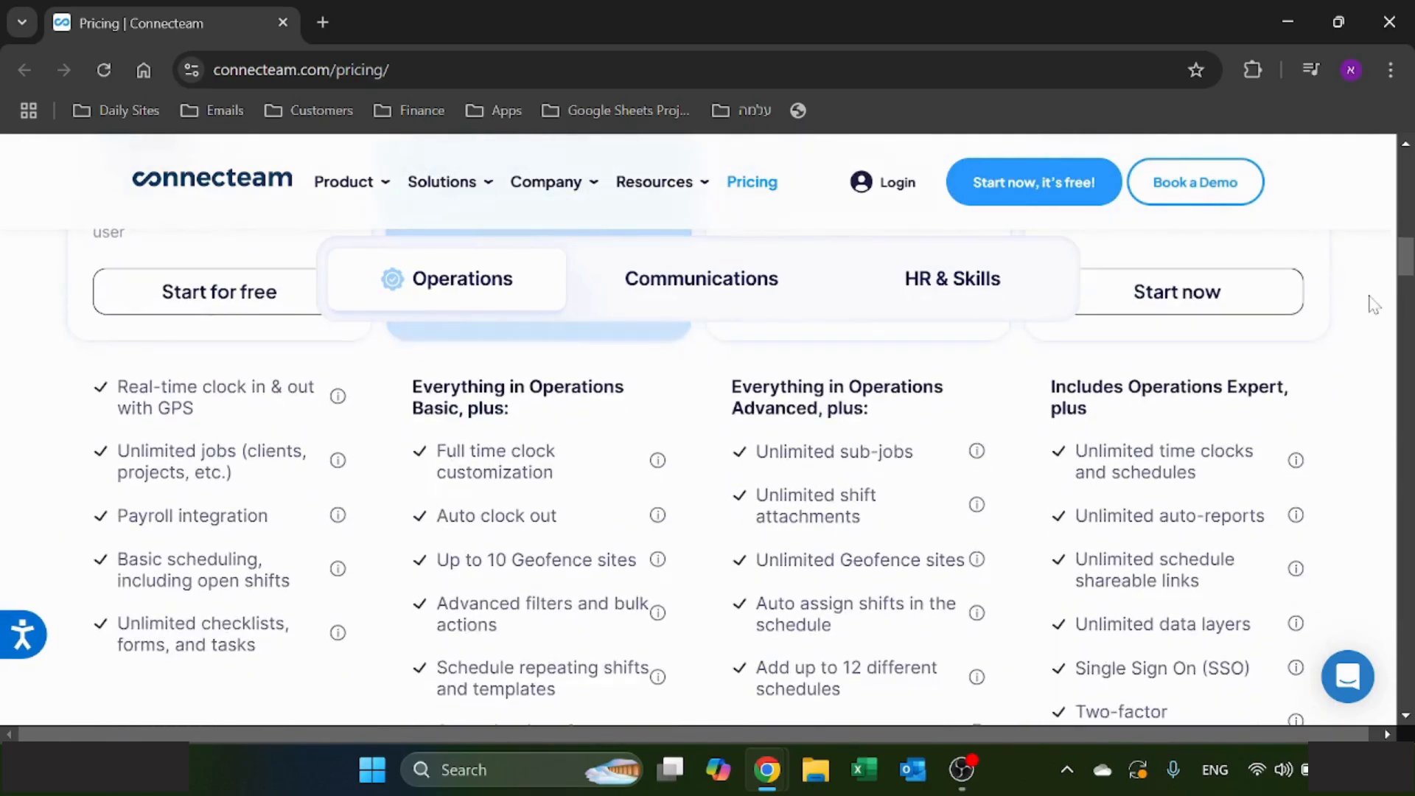
scroll(1373, 303, down, 9)
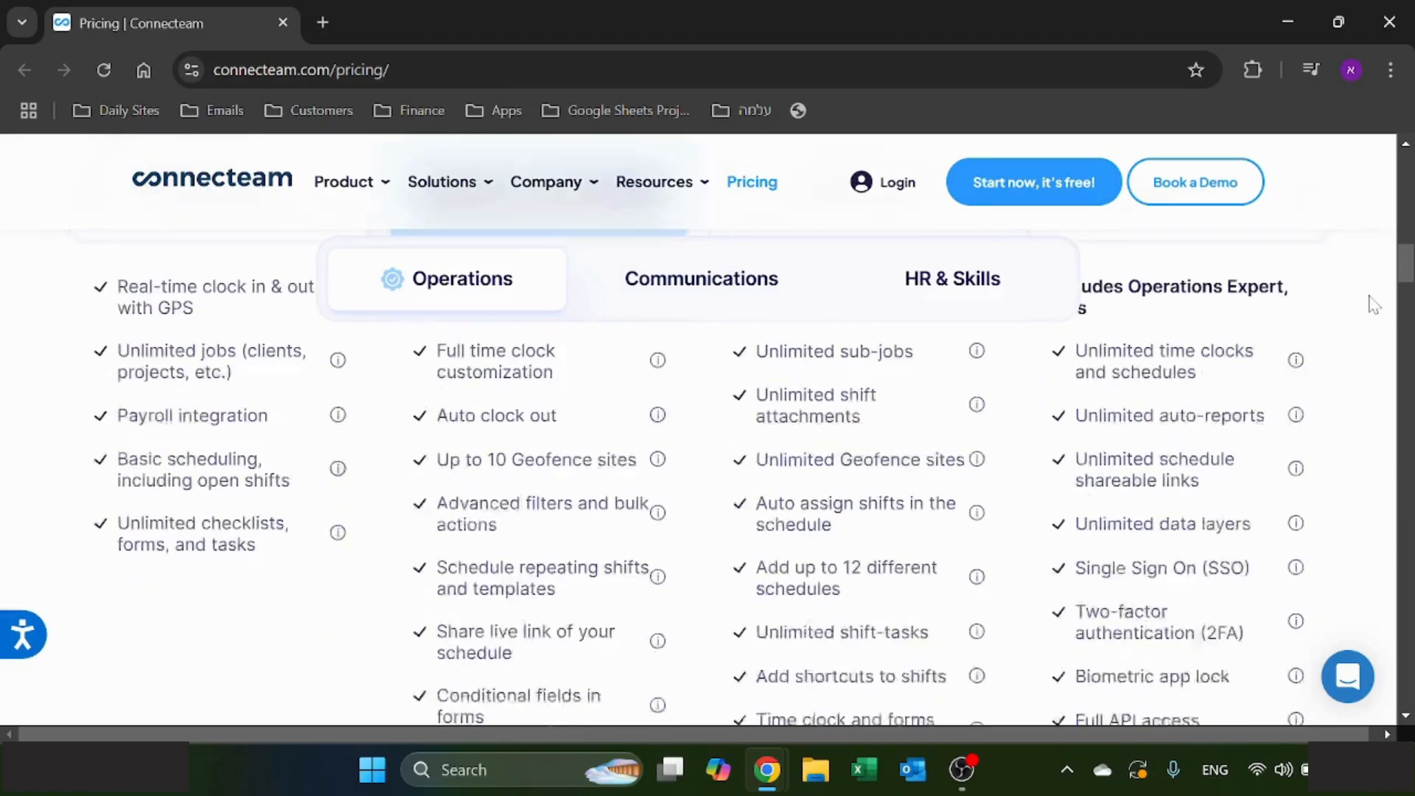
- Examine the Employee Time Clock feature comparison across the Operations hub plans
scroll(1373, 304, down, 5)
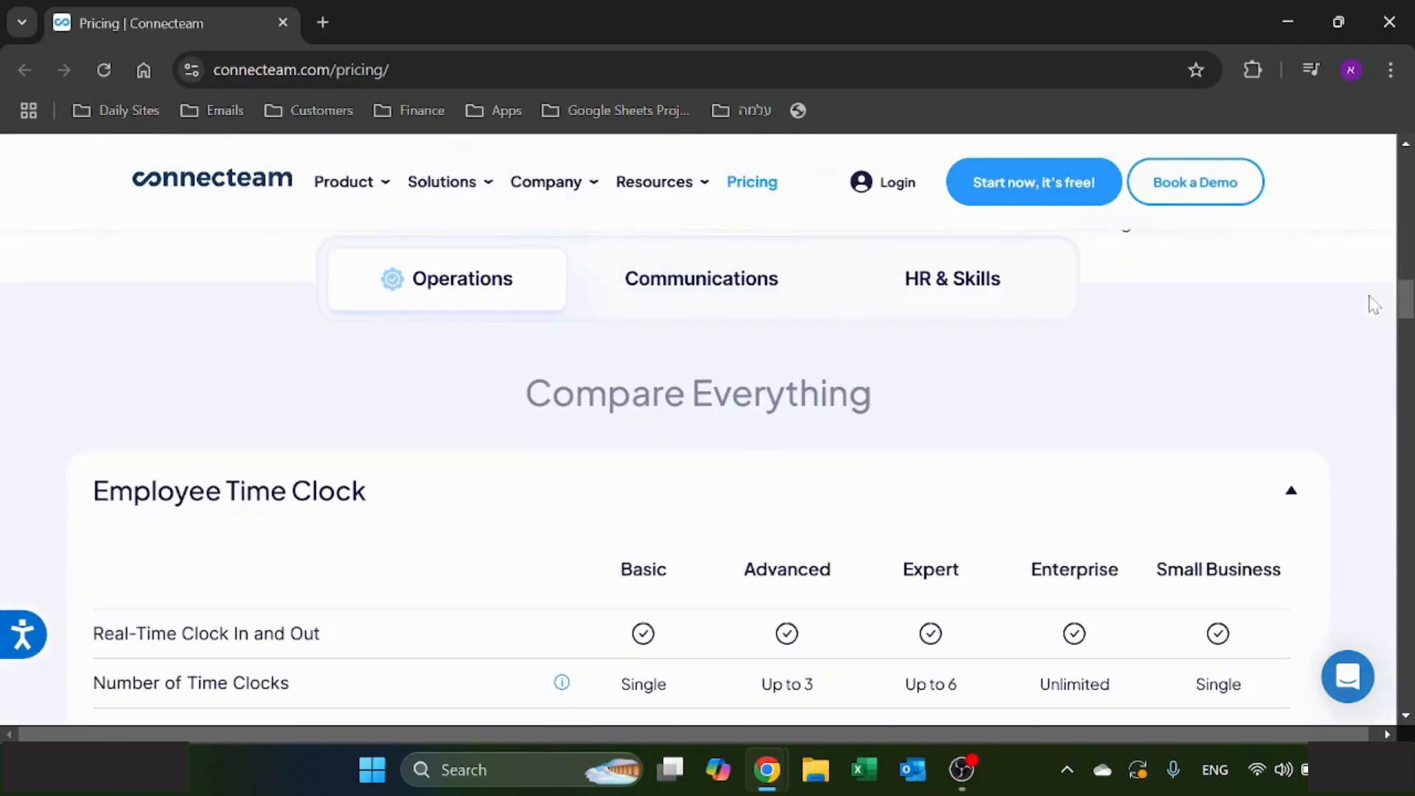
scroll(1373, 304, down, 2)
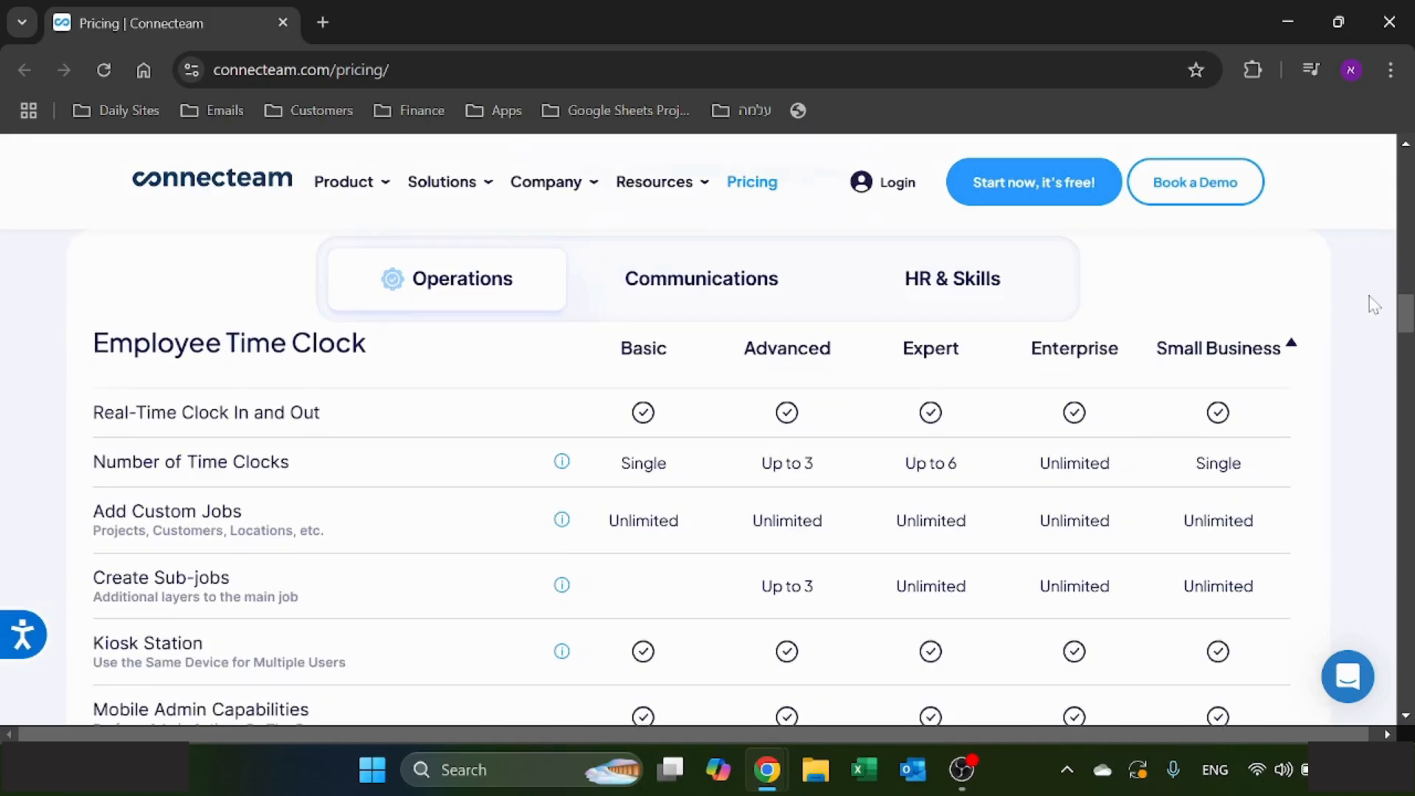
scroll(1373, 304, down, 4)
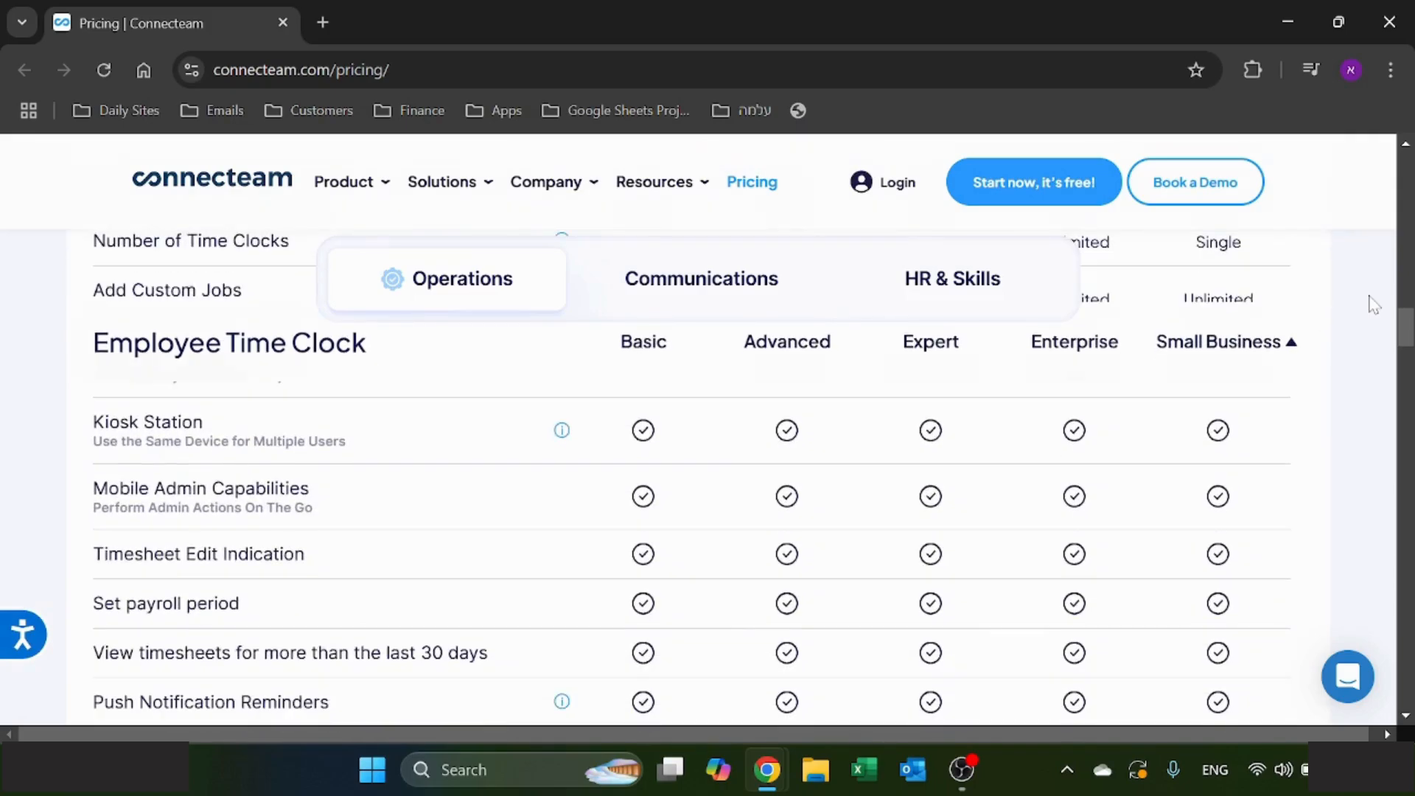
scroll(1373, 303, down, 7)
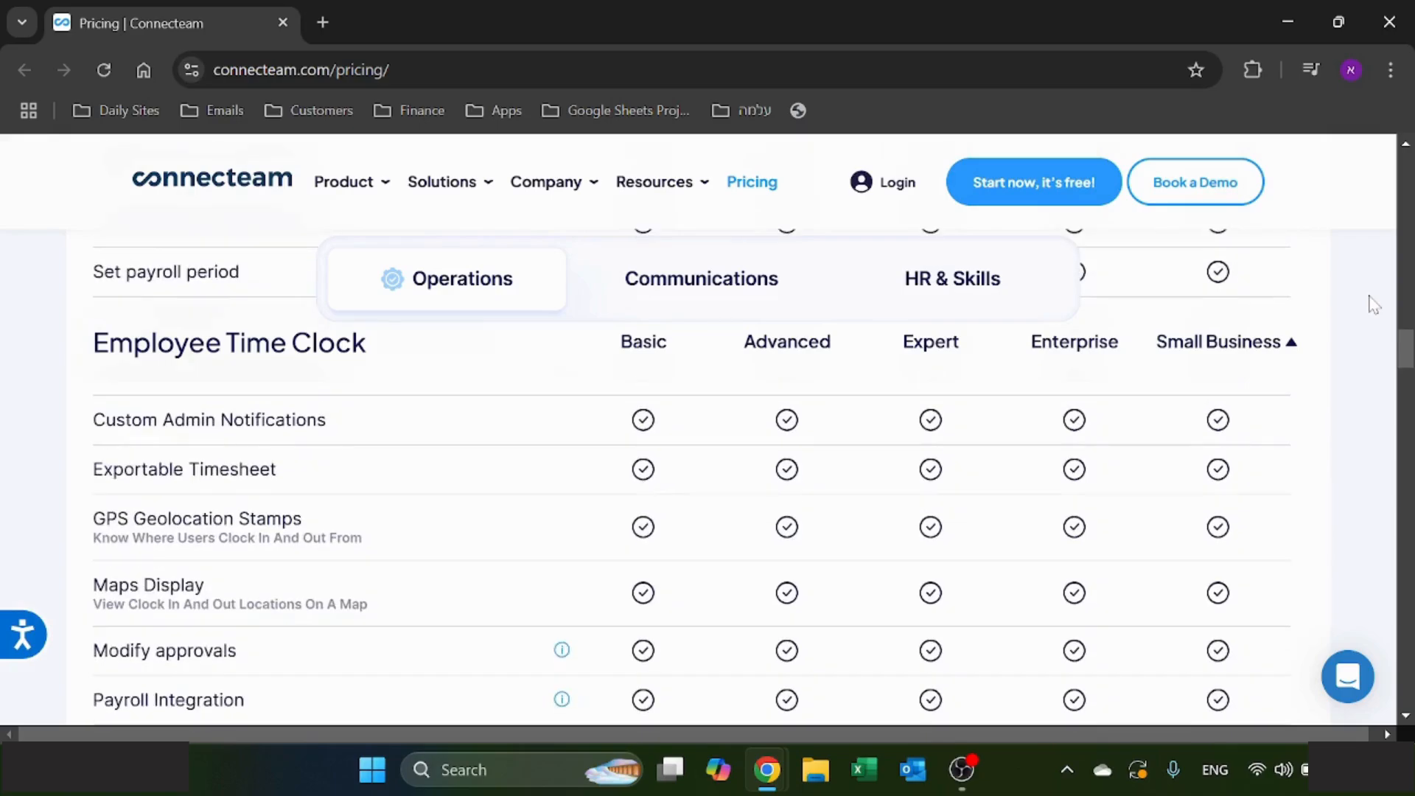
scroll(1373, 304, down, 7)
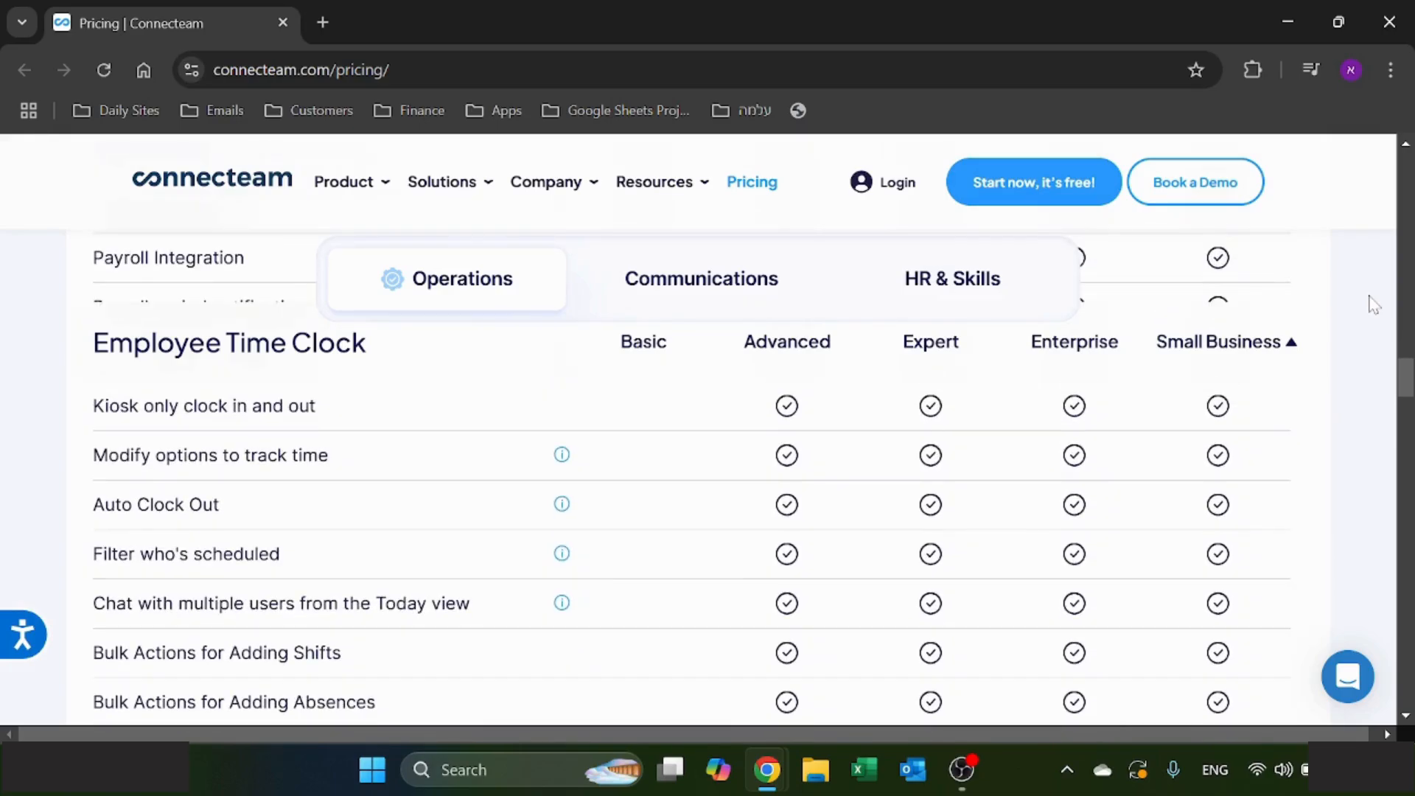
scroll(1373, 304, down, 6)
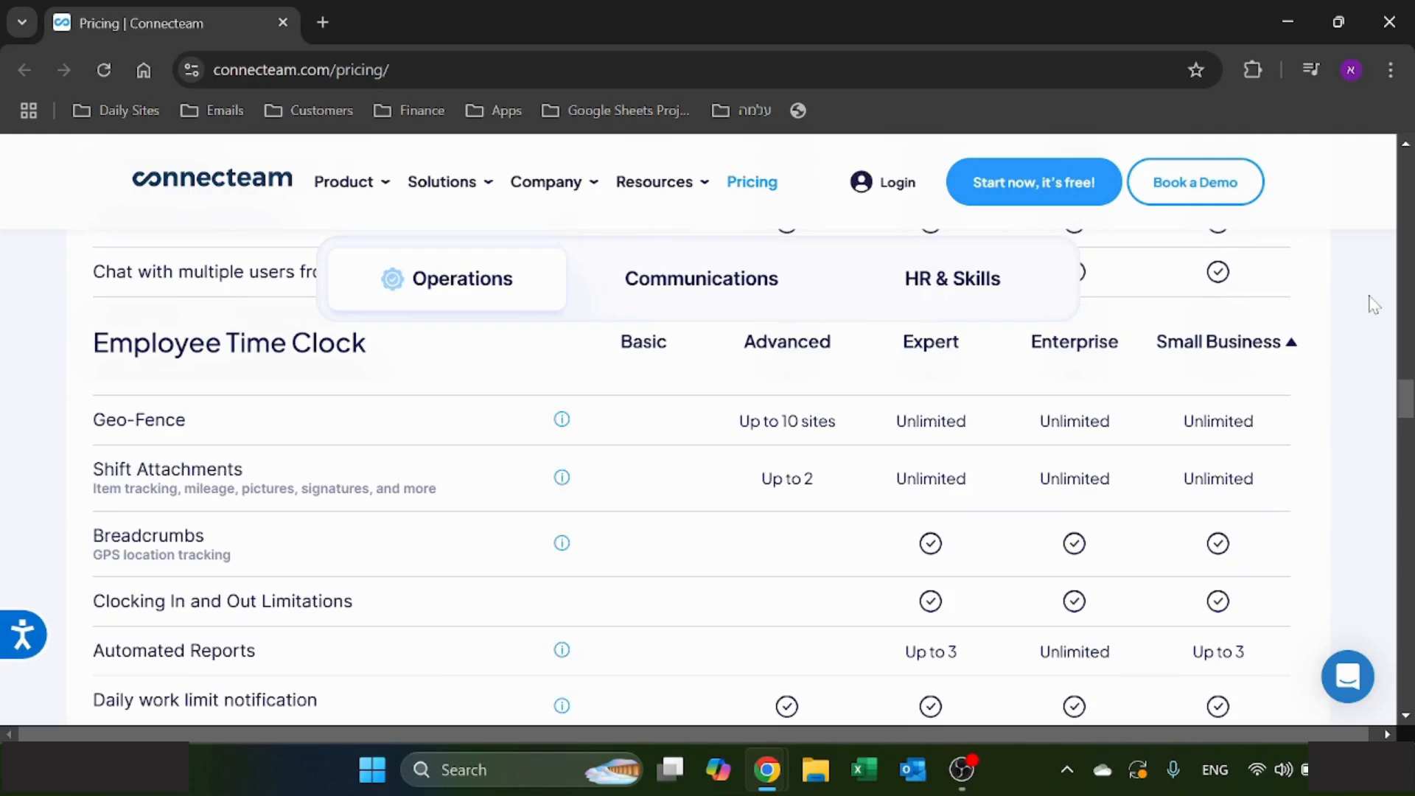
scroll(1373, 303, down, 6)
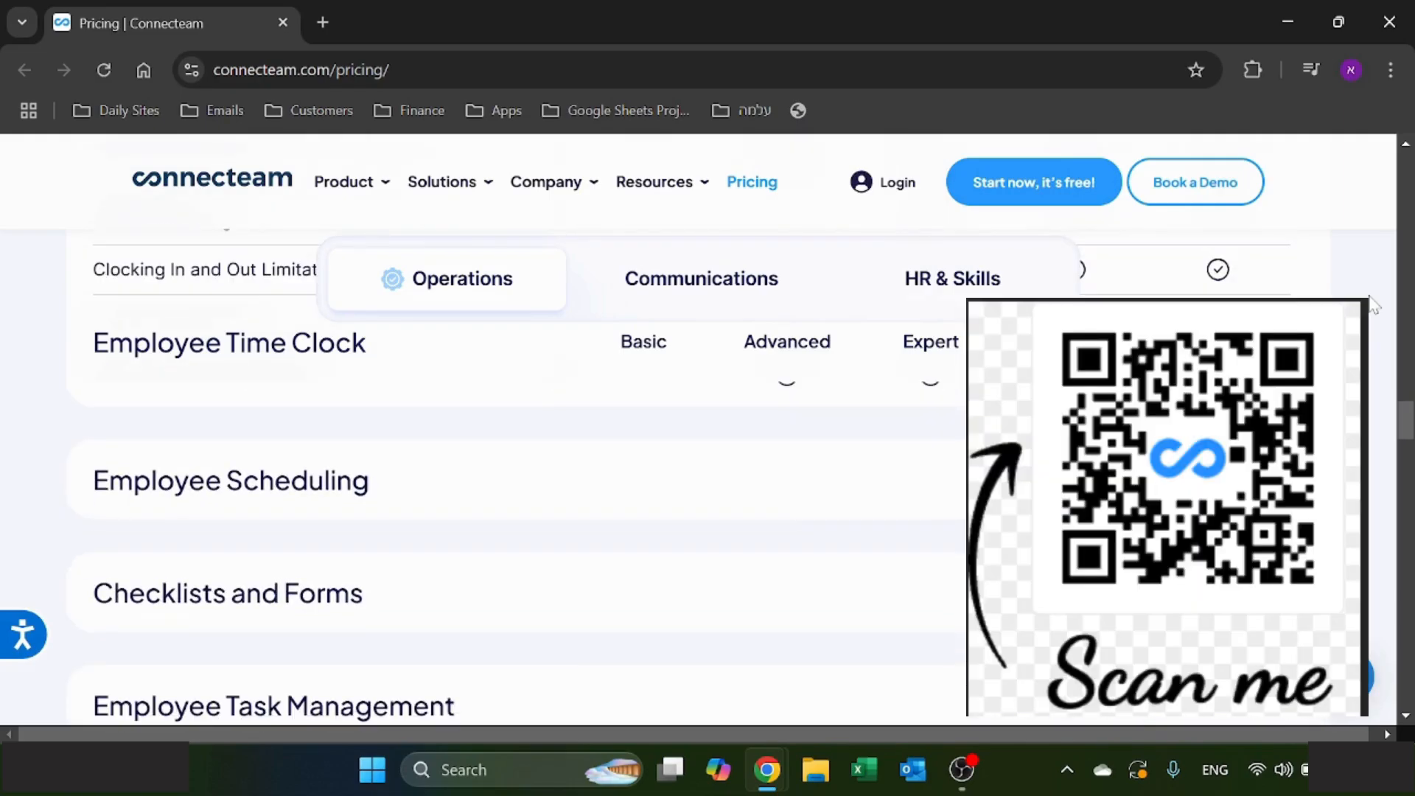
- Expand the Employee Scheduling comparison and examine its features for each Operations hub plan
click(1281, 480)
scroll(1403, 399, down, 3)
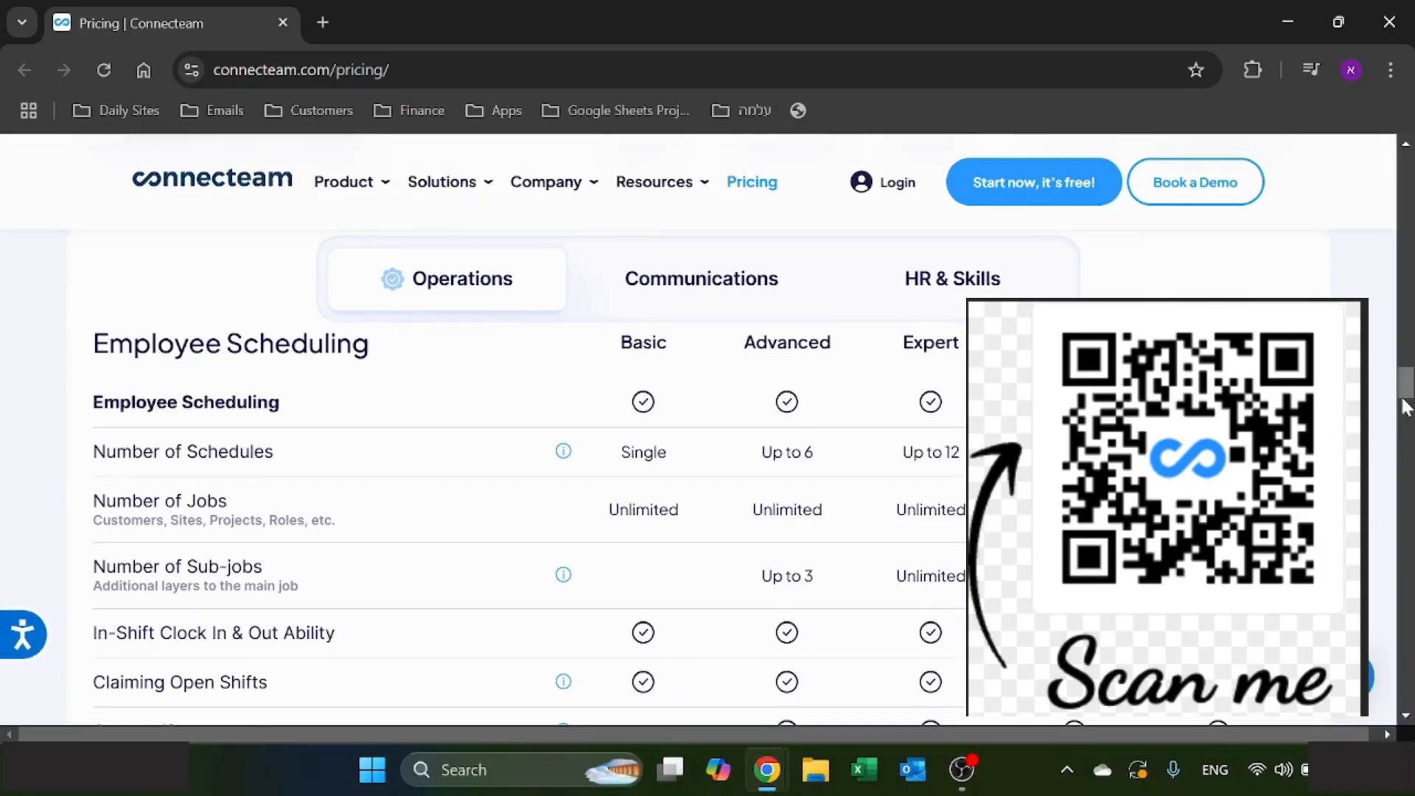
scroll(1406, 404, down, 1)
scroll(1407, 406, down, 3)
scroll(1407, 405, down, 3)
scroll(1406, 406, down, 6)
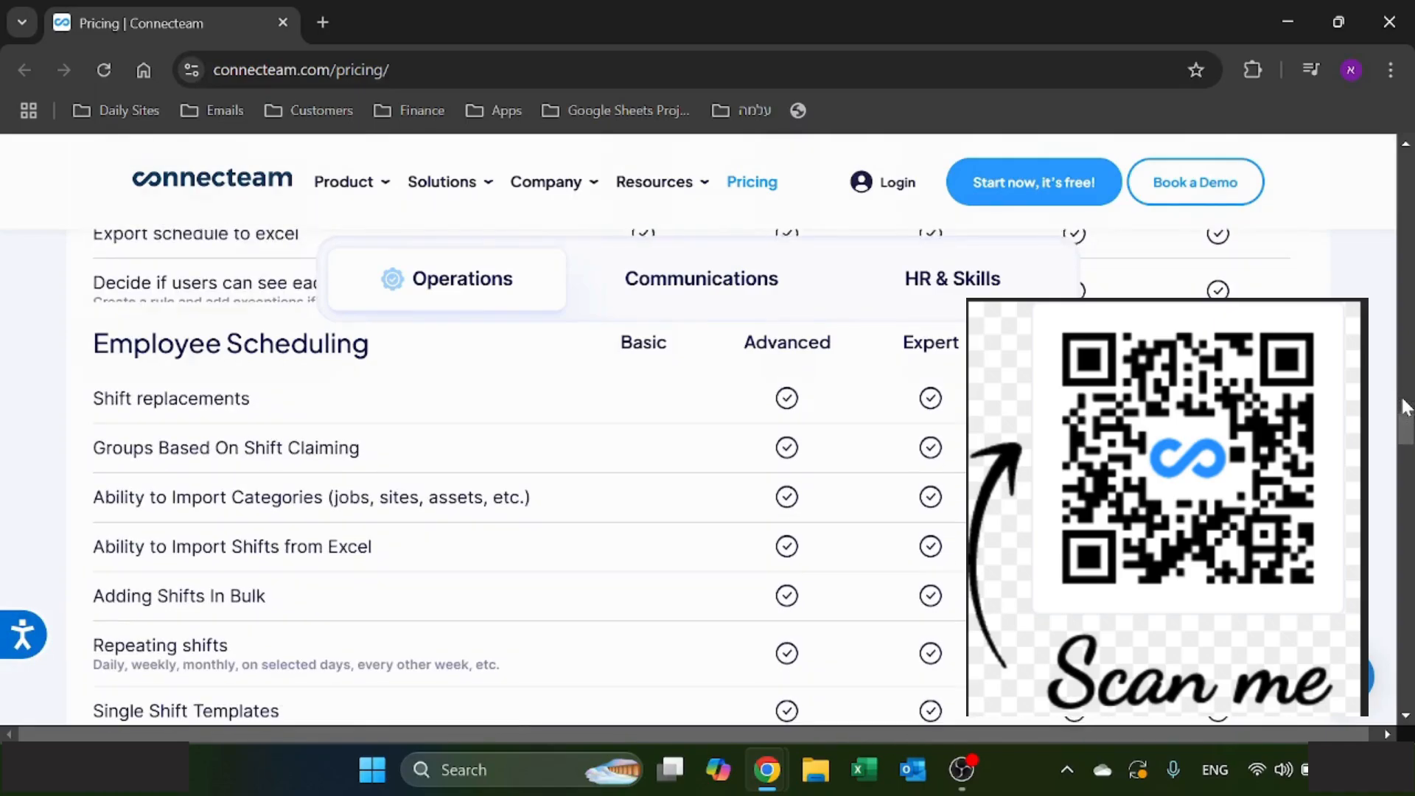
scroll(1406, 407, down, 3)
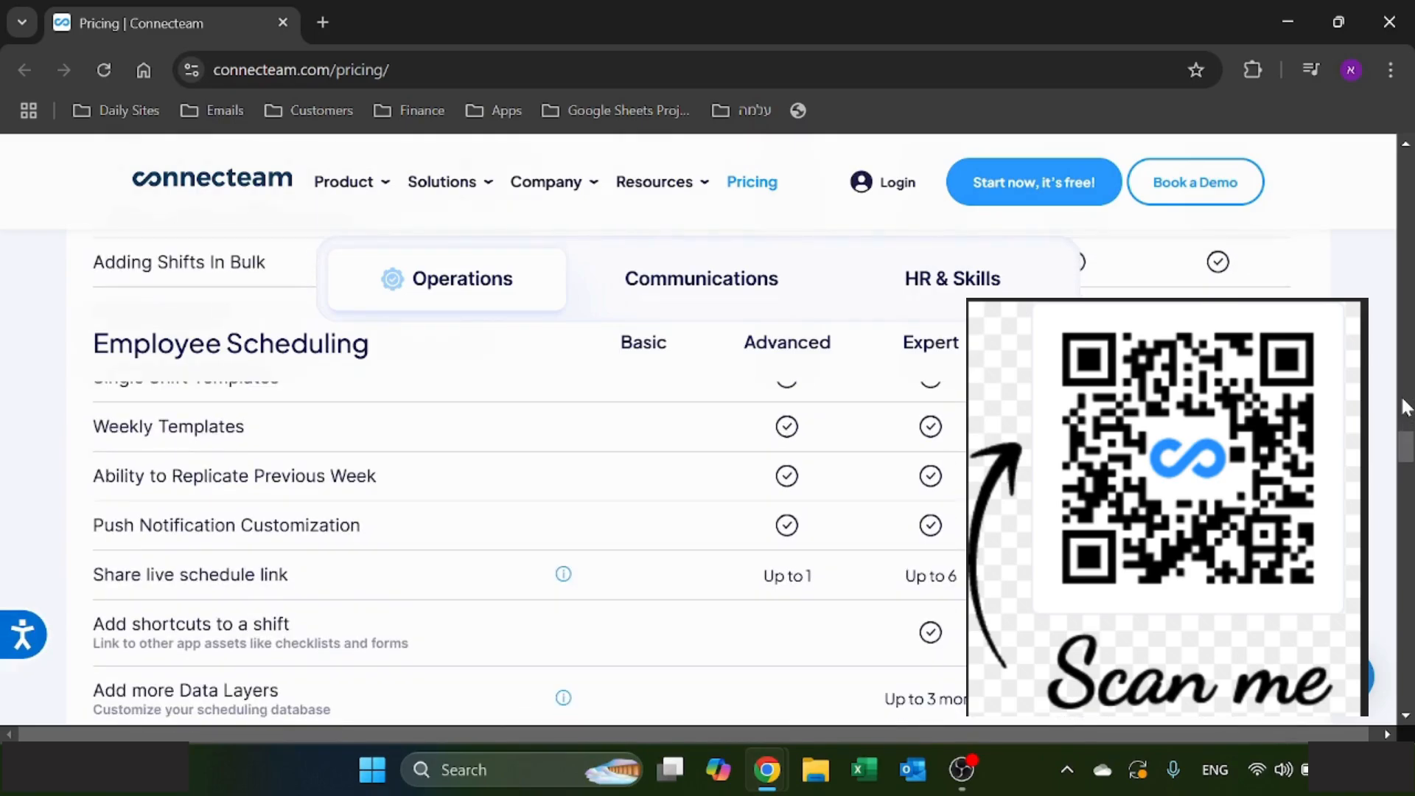
scroll(1406, 406, down, 7)
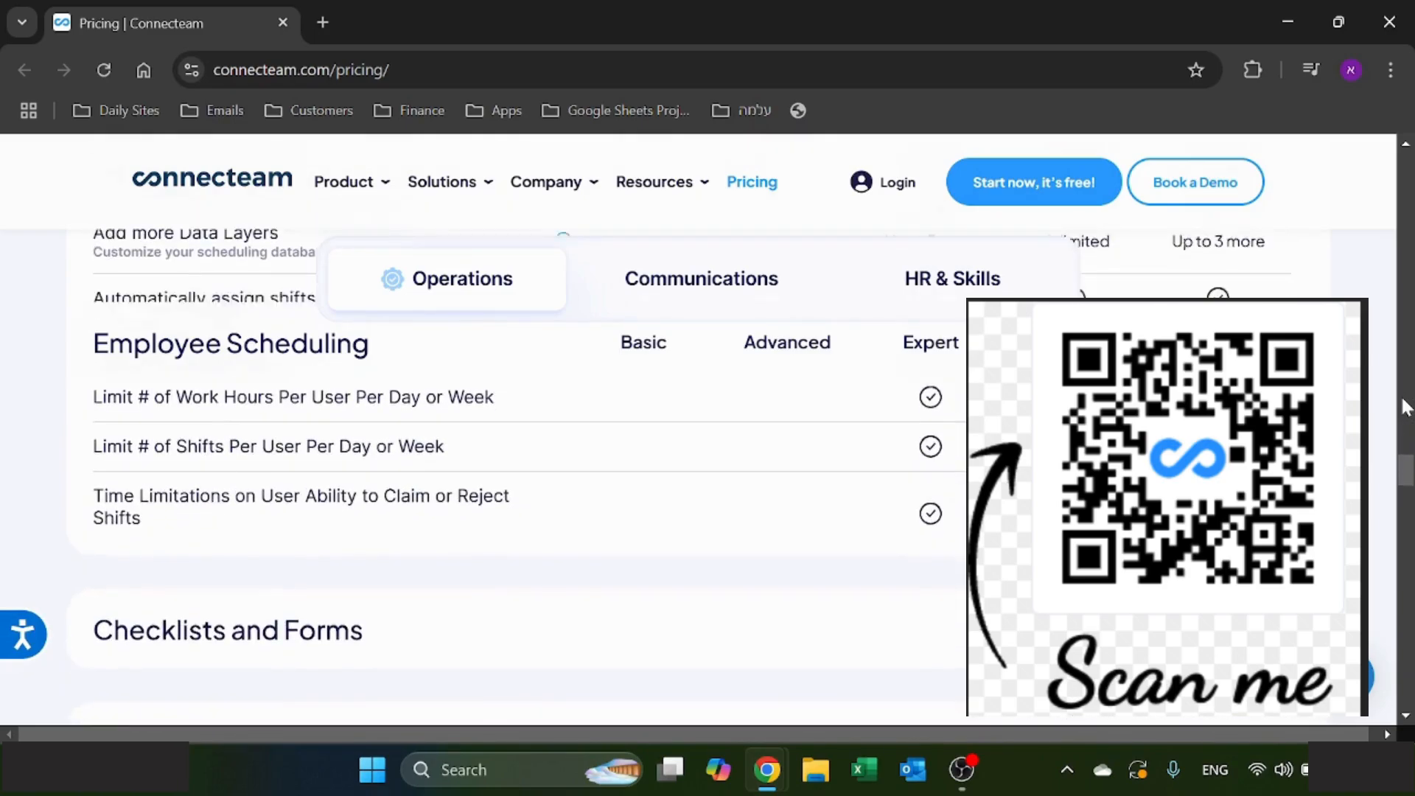
- Expand the Employee Task Management comparison to view its features for each plan
scroll(1406, 407, down, 1)
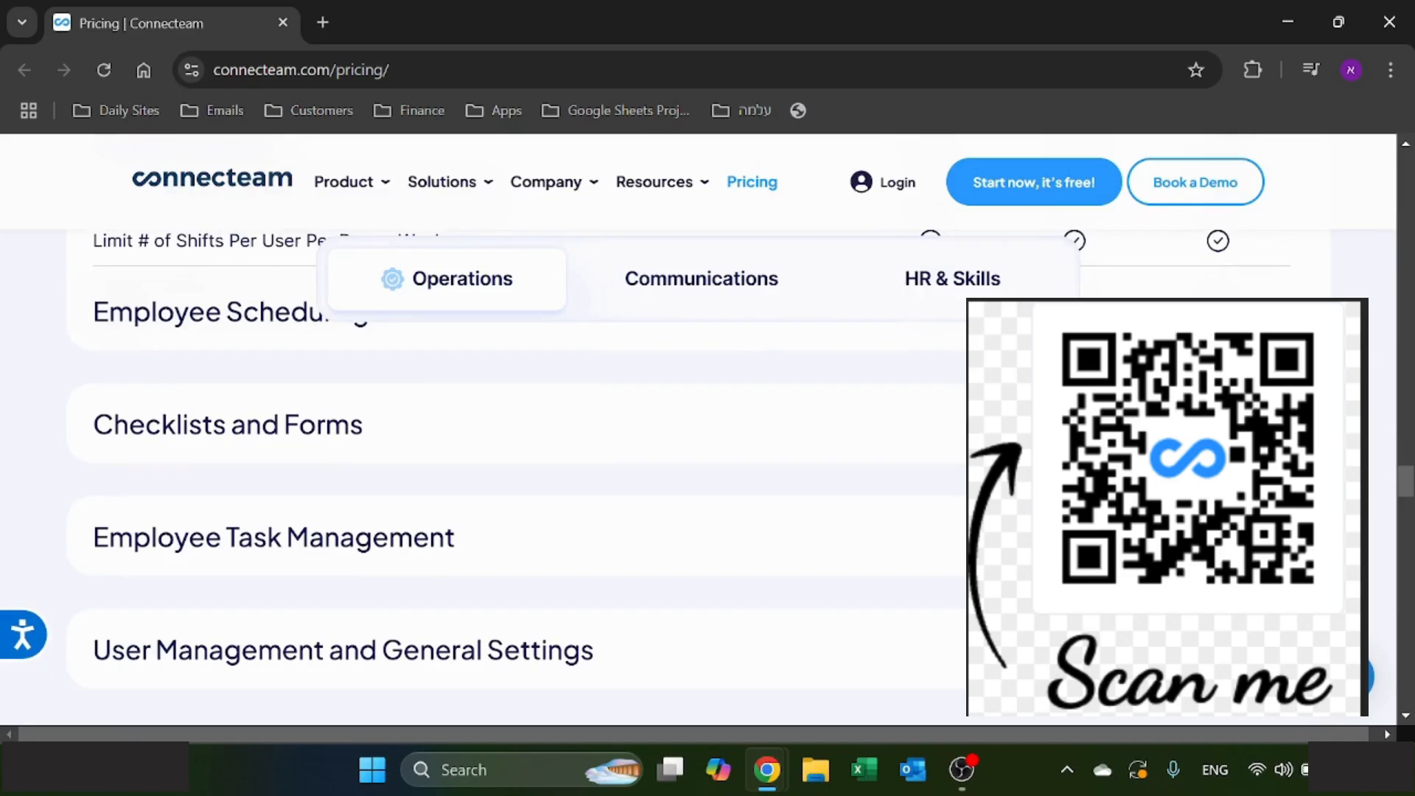
scroll(1406, 486, down, 1)
click(1289, 426)
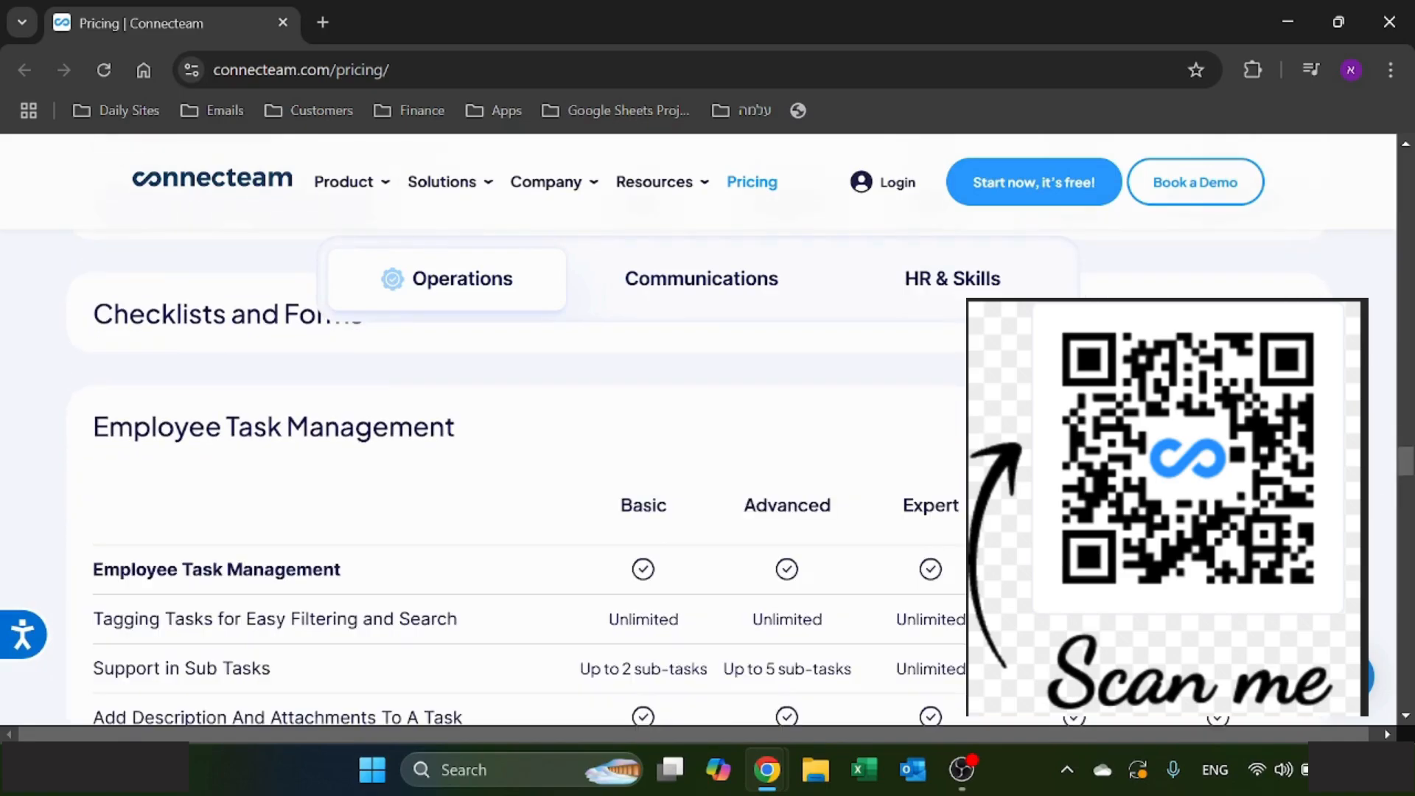